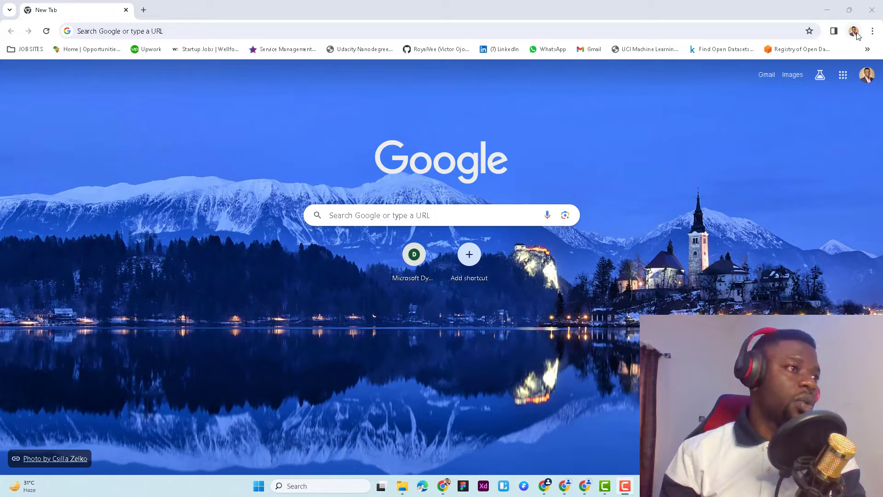
Open the Meta for Developers site, developers.facebook.com, in the browser window signed in with the other profile
mouse_move(545, 486)
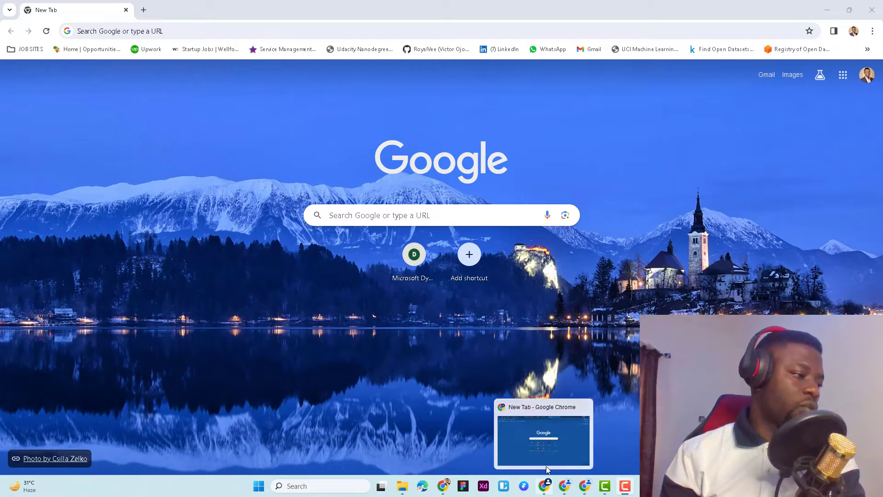
left_click(545, 448)
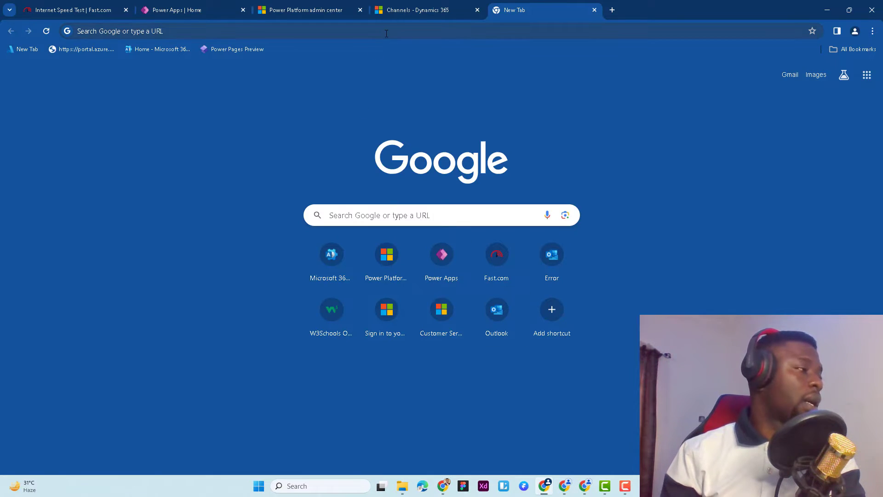
left_click(565, 490)
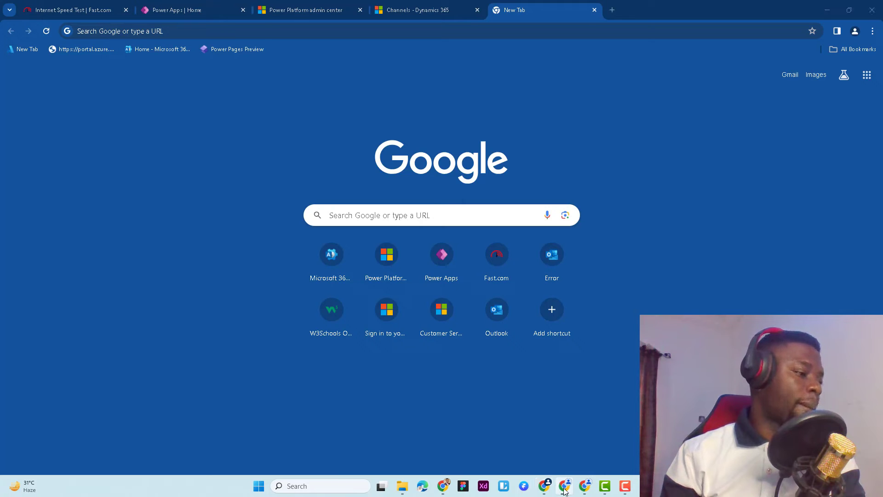
left_click(583, 482)
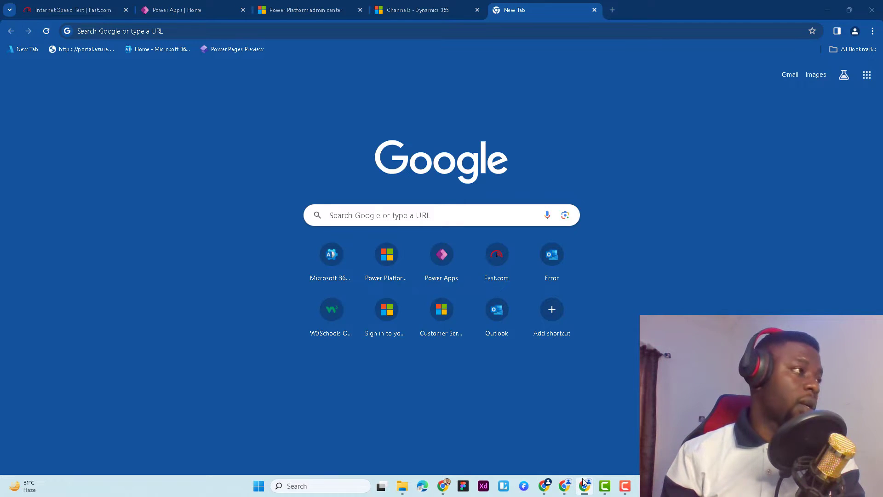
left_click(266, 29)
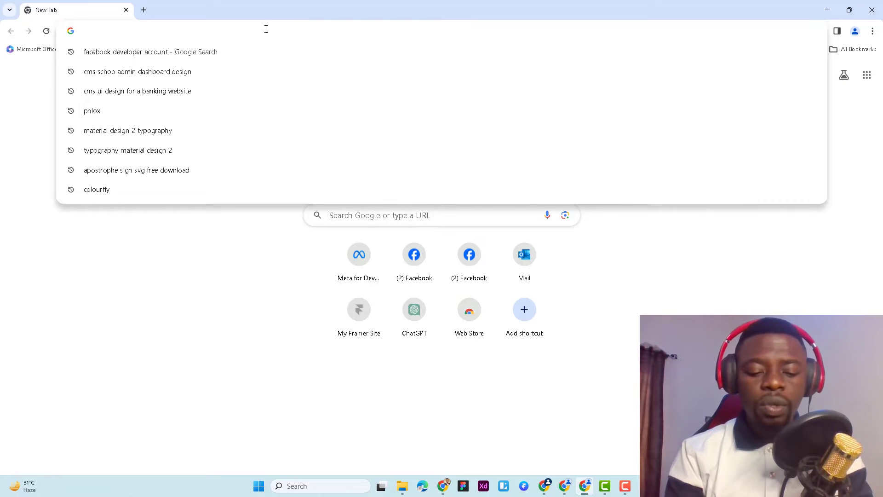
type("deve")
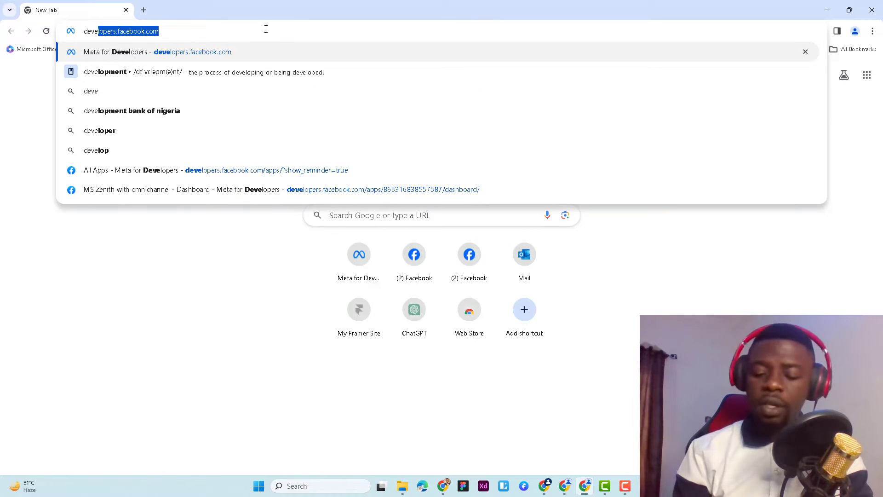
key("Return")
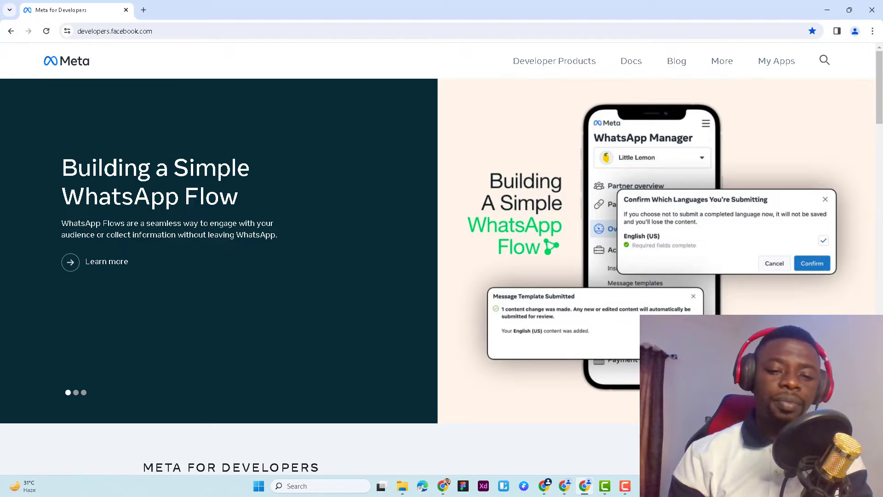
Start creating a new app from My Apps with the use case Other and the app type Business
key("F9")
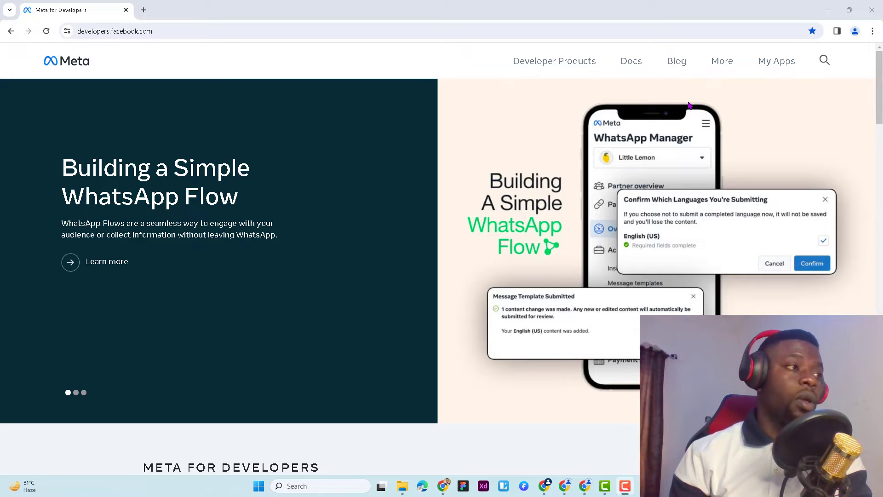
left_click(776, 64)
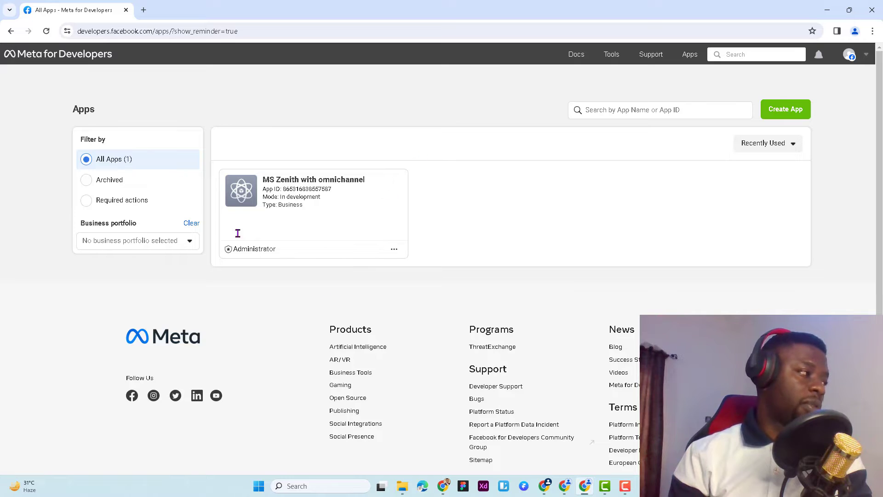
left_click(785, 113)
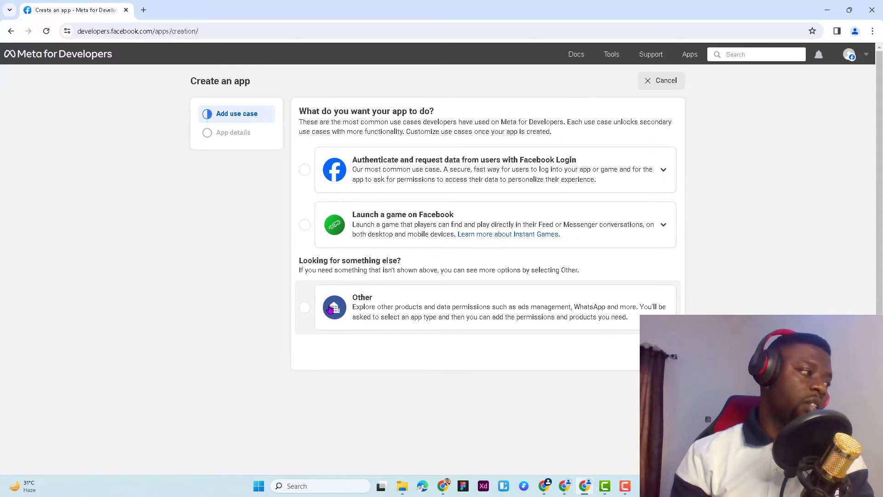
left_click(306, 308)
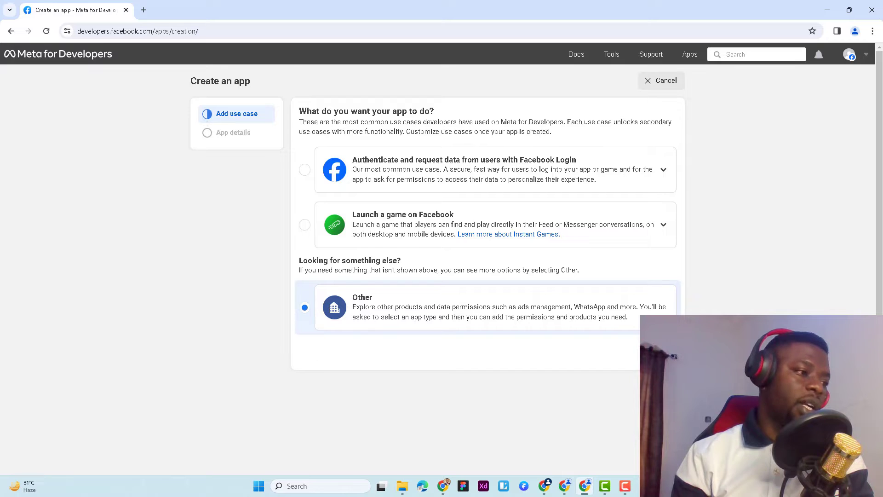
left_click(663, 352)
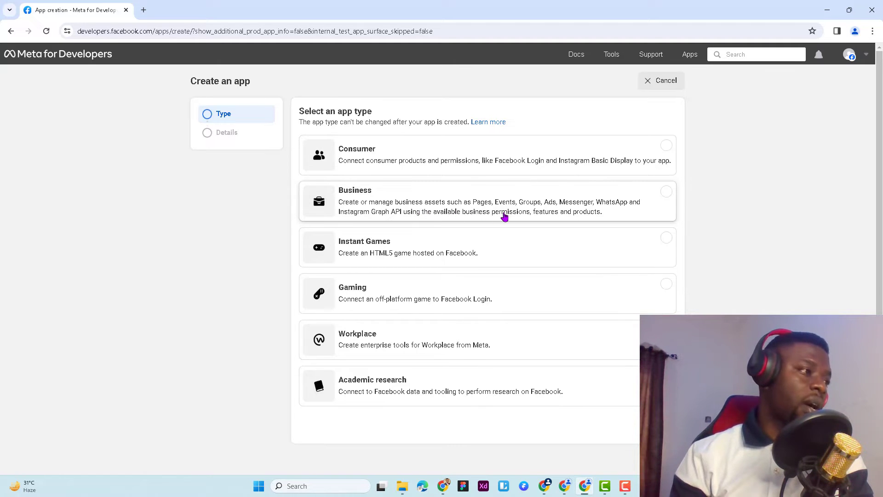
left_click(667, 191)
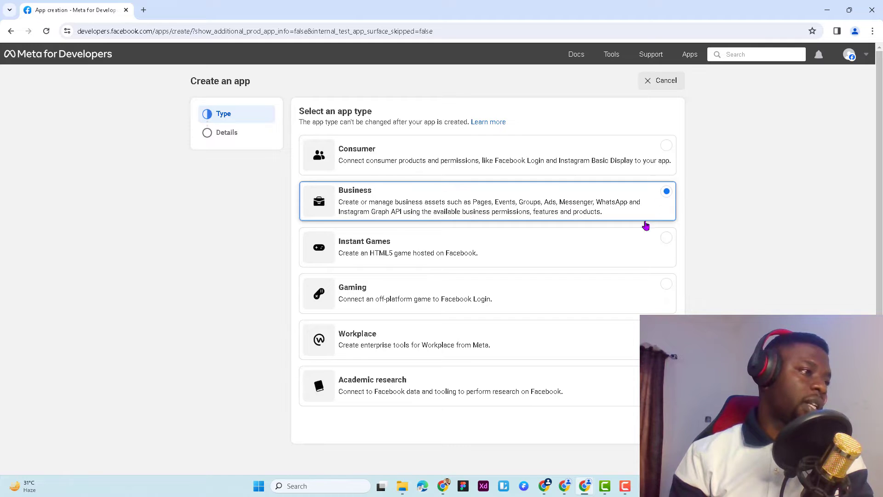
left_click(662, 426)
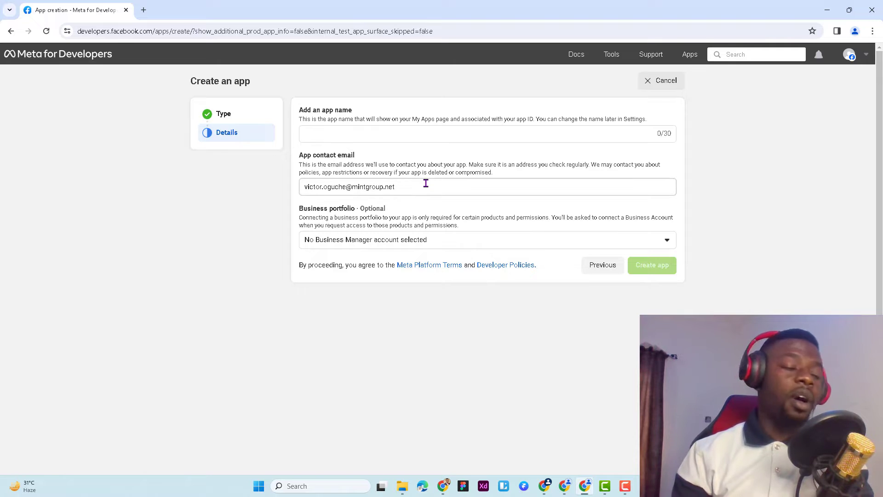
Name the new app "Royal Tech CRM App" and create it
left_click(408, 131)
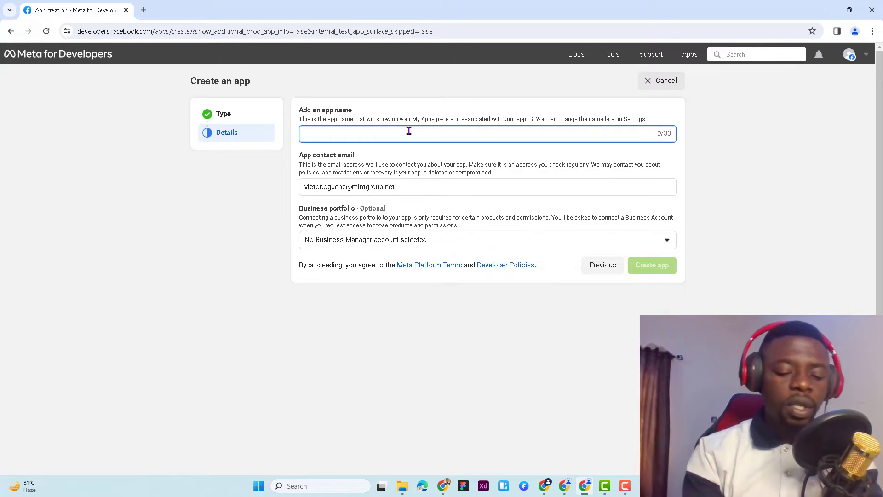
type("Royal ")
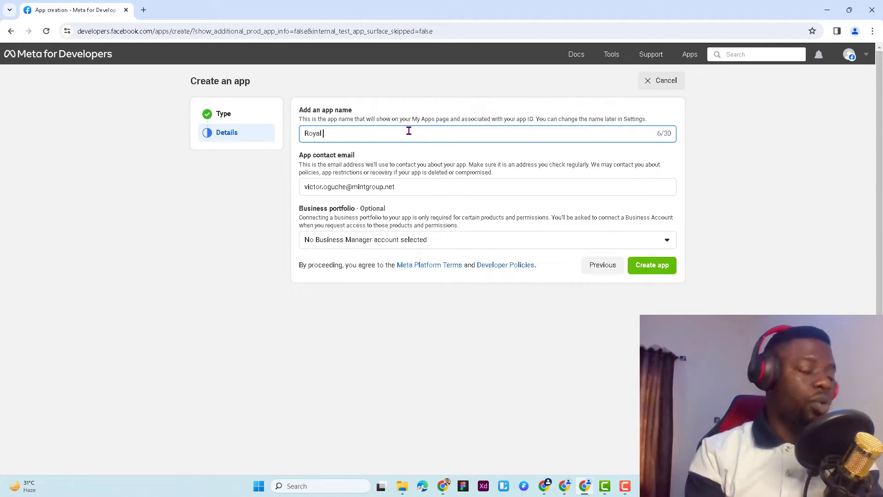
type("Tech")
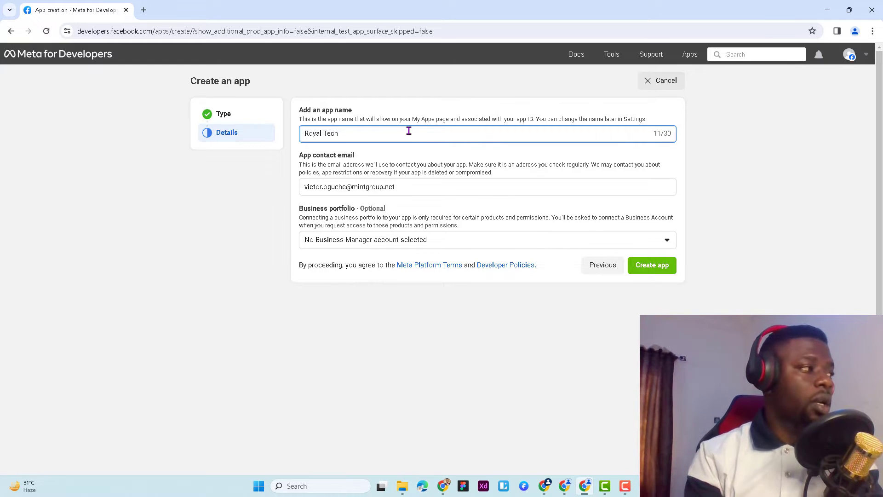
type(" App")
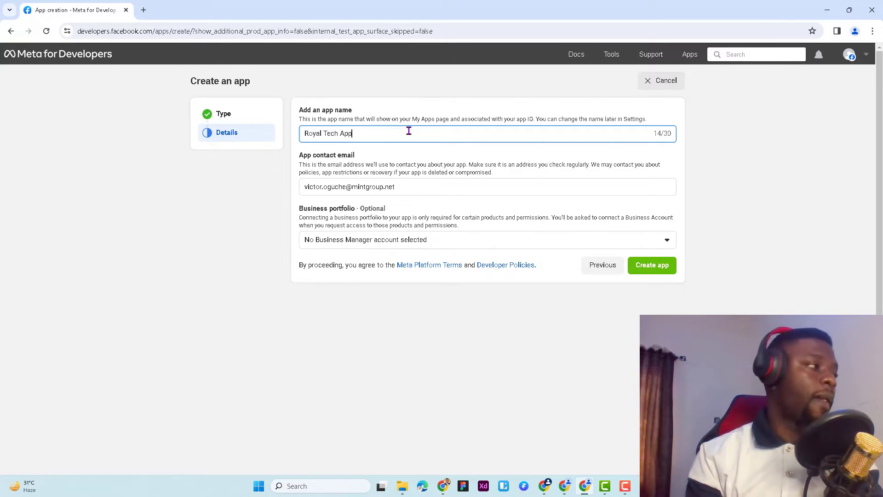
left_click(342, 137)
type("CRM")
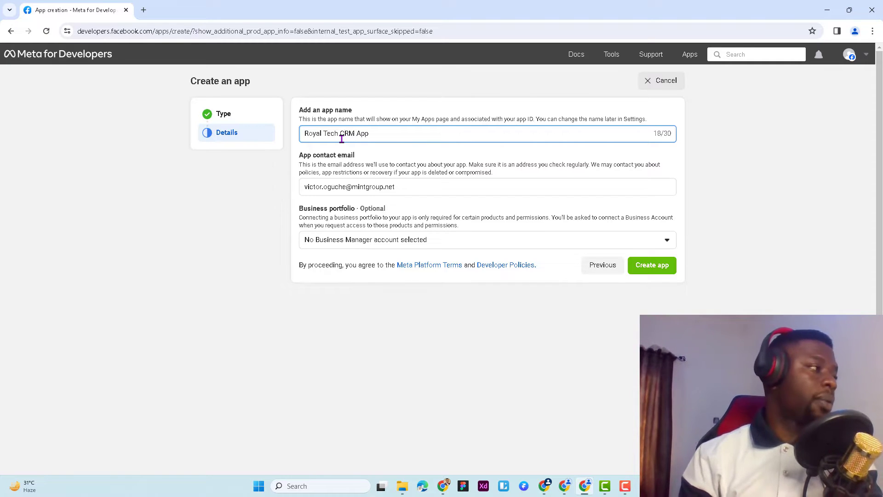
left_click(647, 270)
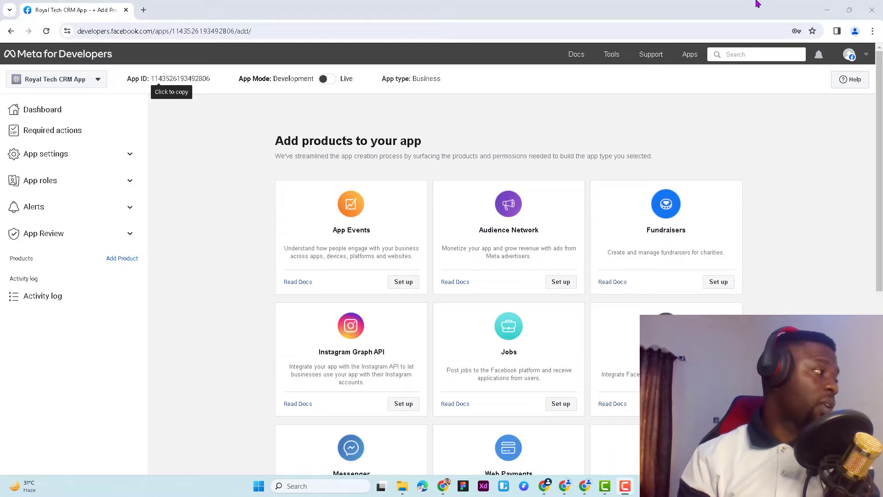
Show the Basic app settings of Royal Tech CRM App, where the app ID and app secret are kept
left_click(85, 156)
left_click(58, 159)
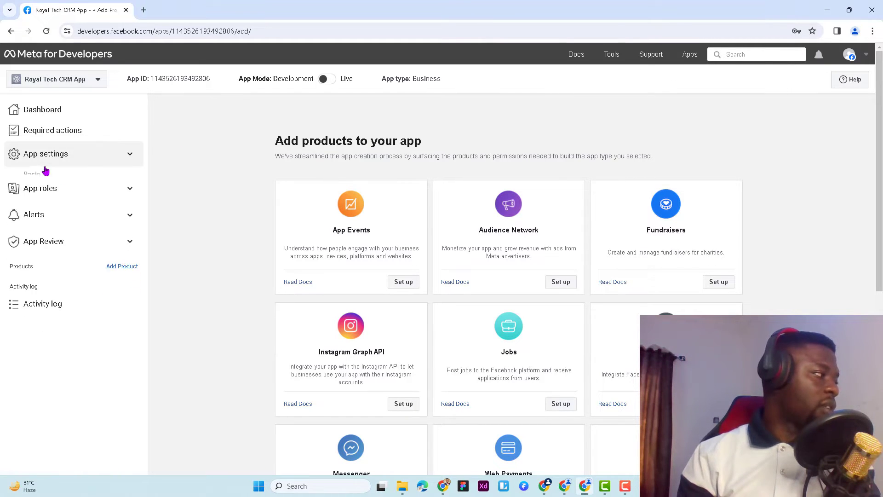
left_click(59, 159)
left_click(47, 177)
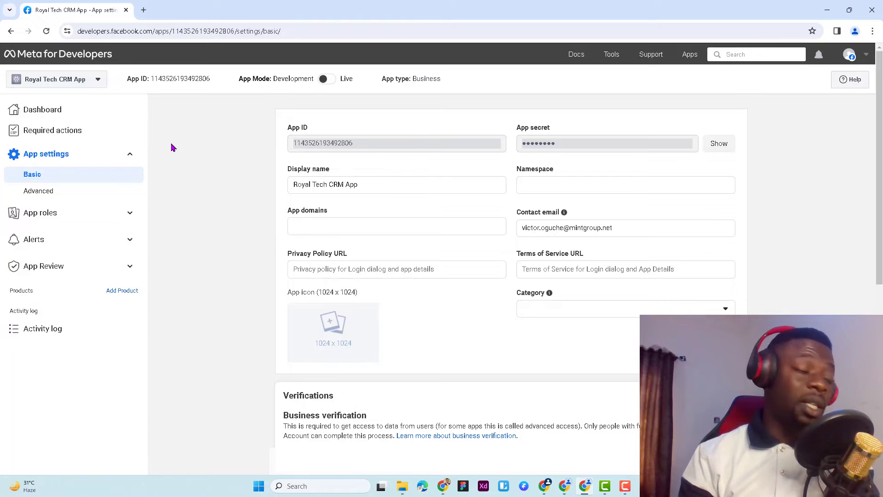
Add the Messenger product to Royal Tech CRM App and set it up
left_click(128, 294)
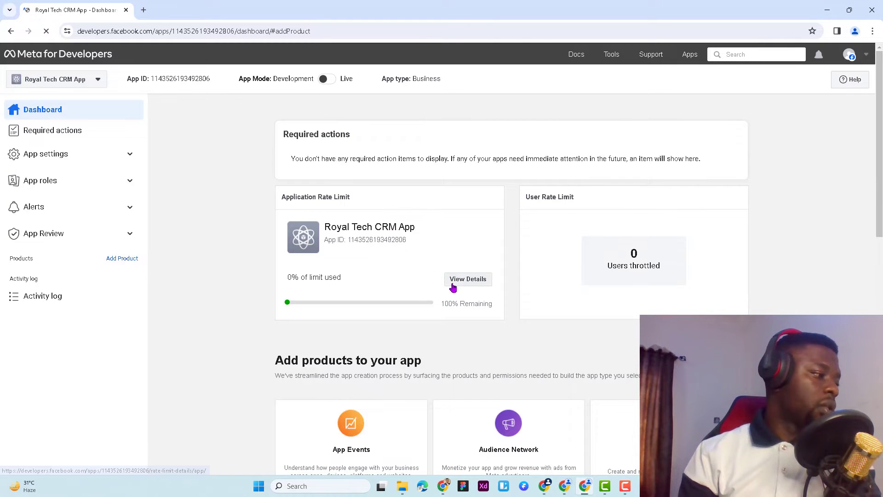
scroll(454, 285, "down", 3)
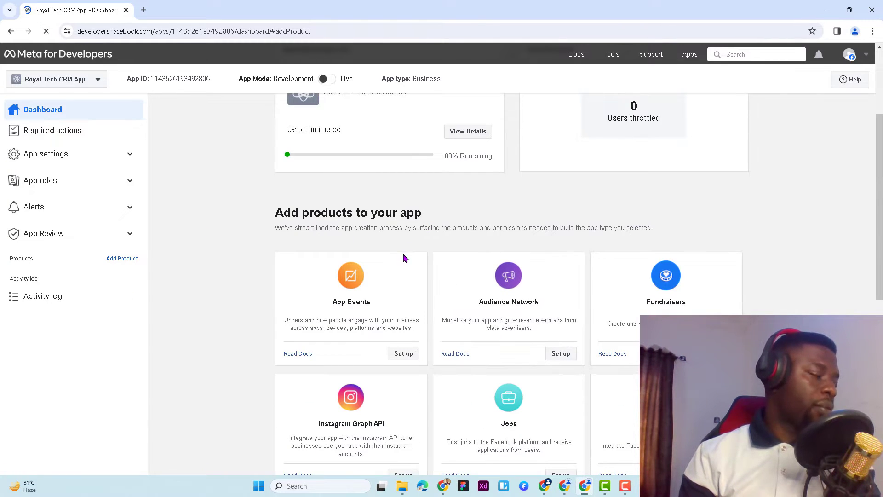
scroll(412, 260, "down", 2)
scroll(388, 330, "down", 2)
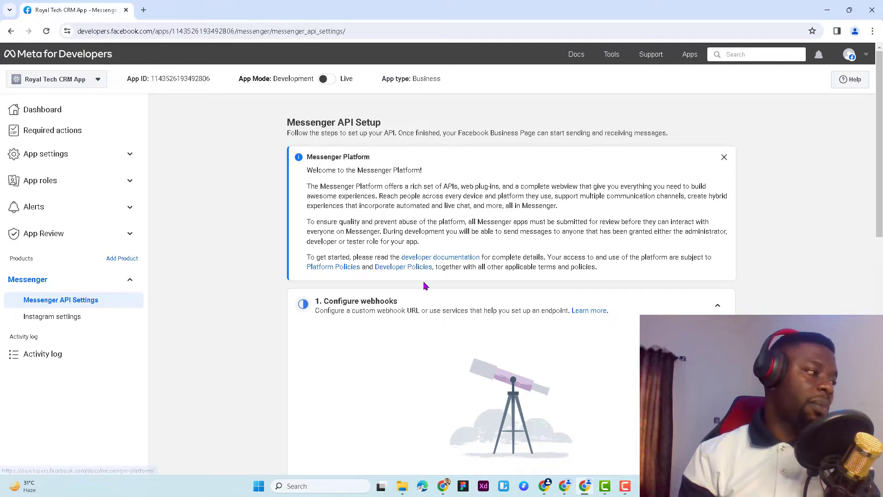
Review the Messenger API setup sections and the callback URL and verify token fields of the webhook configuration, leaving them empty
scroll(424, 290, "down", 2)
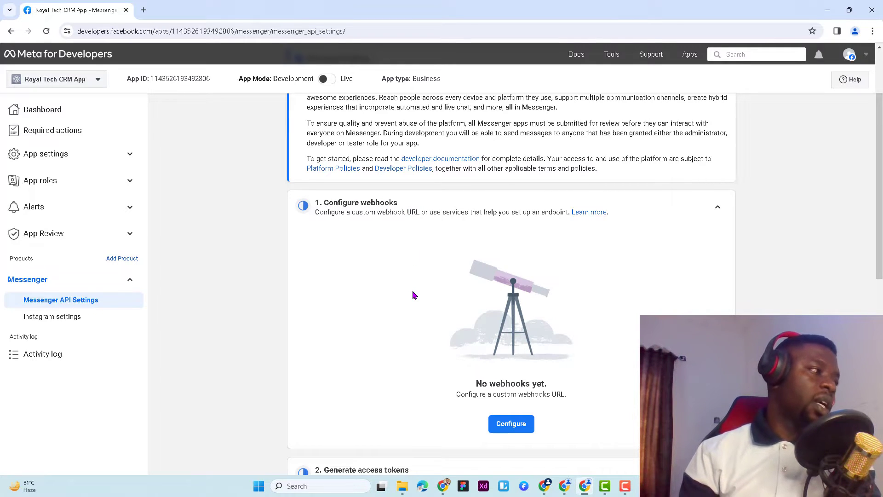
scroll(416, 295, "down", 2)
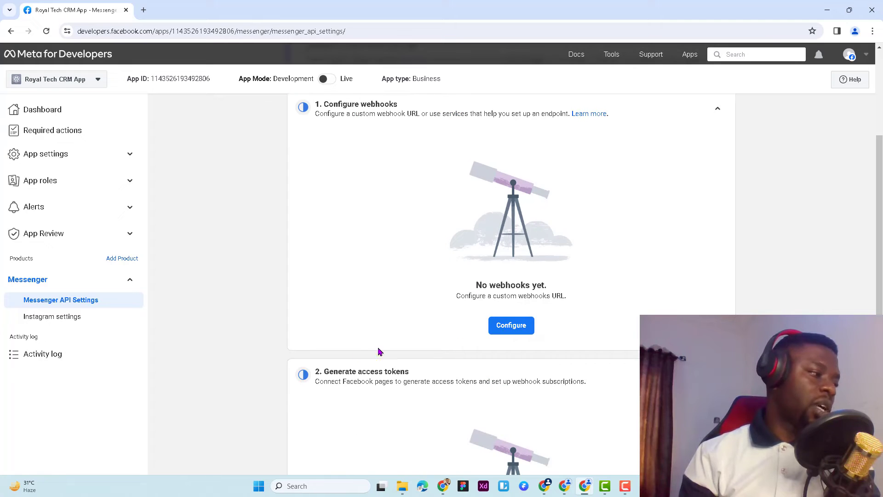
scroll(433, 401, "down", 3)
scroll(433, 402, "down", 3)
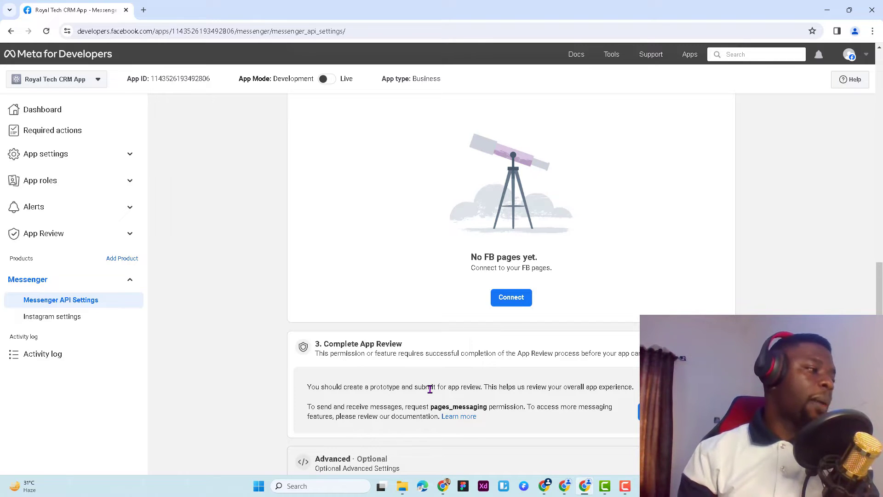
scroll(429, 389, "up", 5)
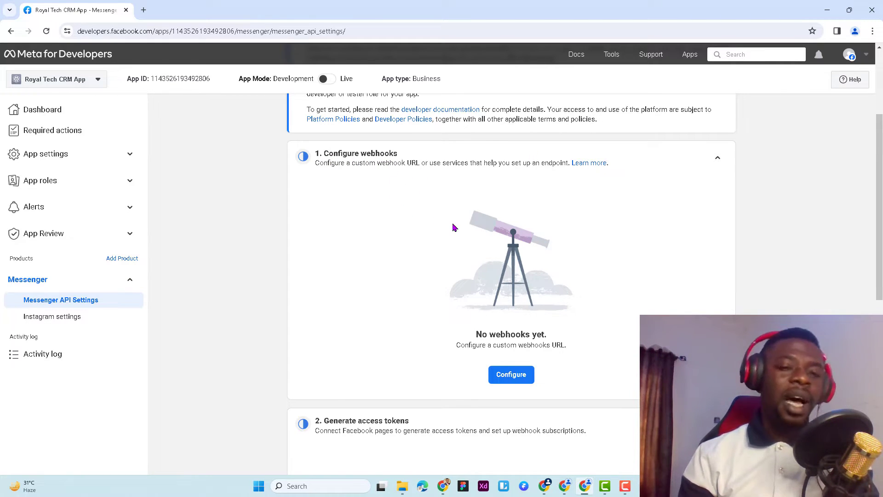
left_click(512, 377)
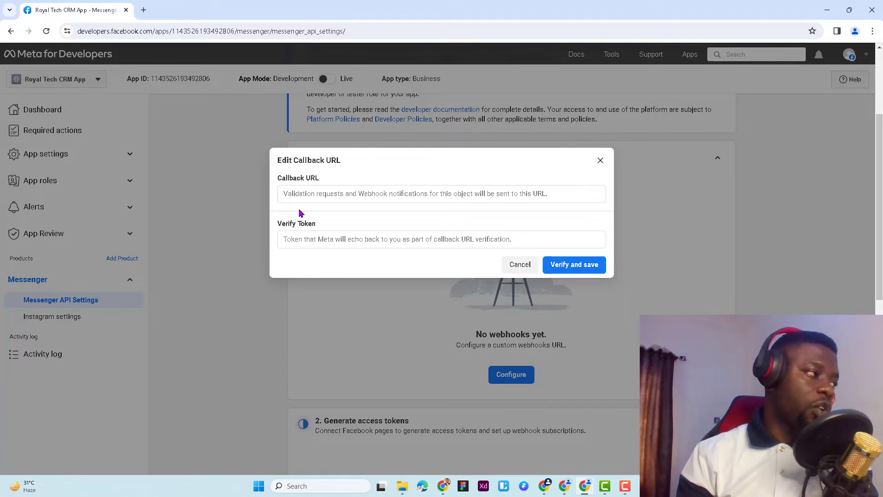
left_click(600, 160)
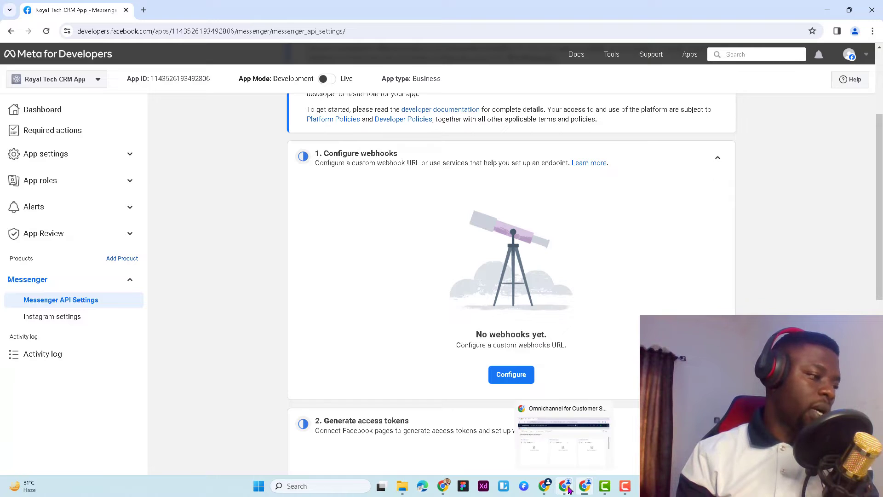
Switch to the Dynamics 365 Channels page and open the Customer Service Hub app from the published apps
mouse_move(547, 488)
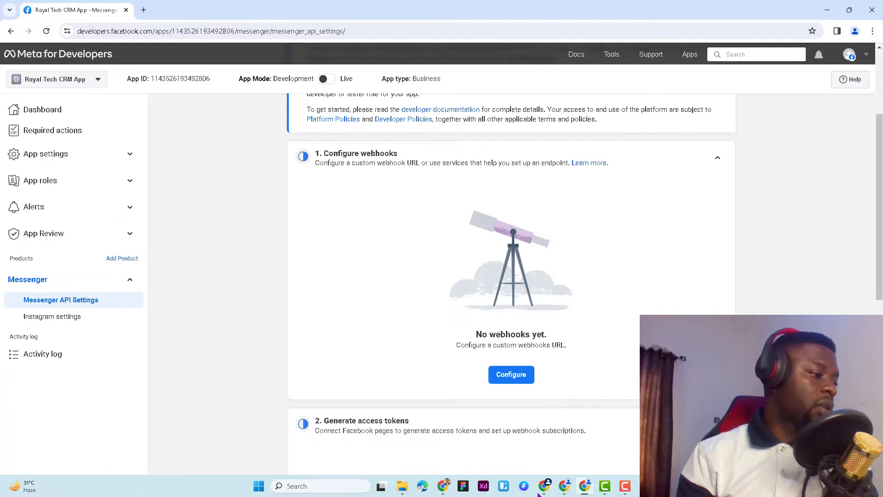
left_click(540, 452)
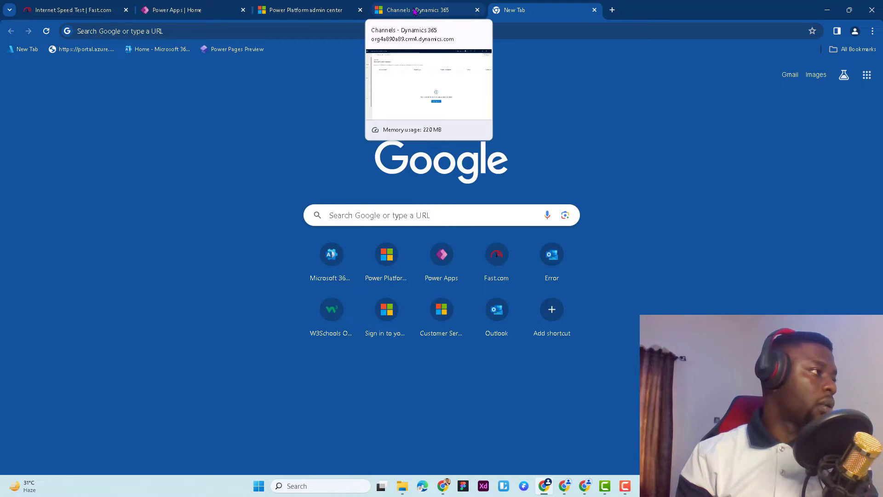
left_click(458, 13)
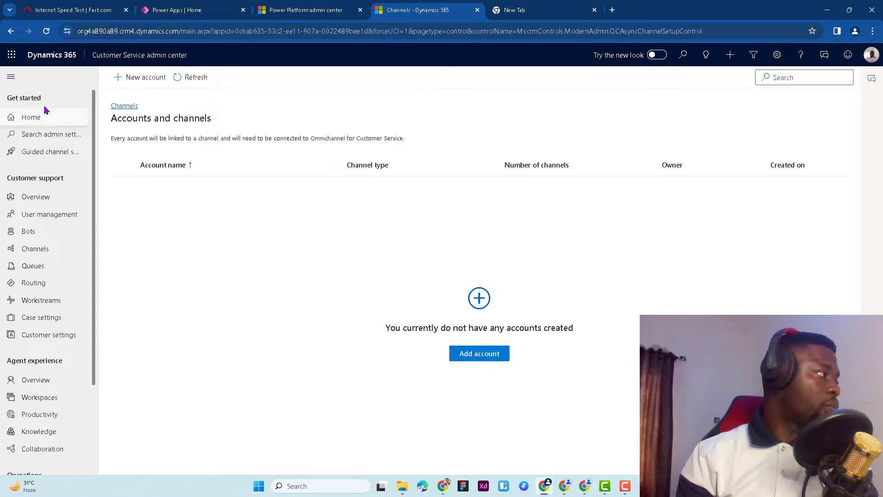
left_click(119, 54)
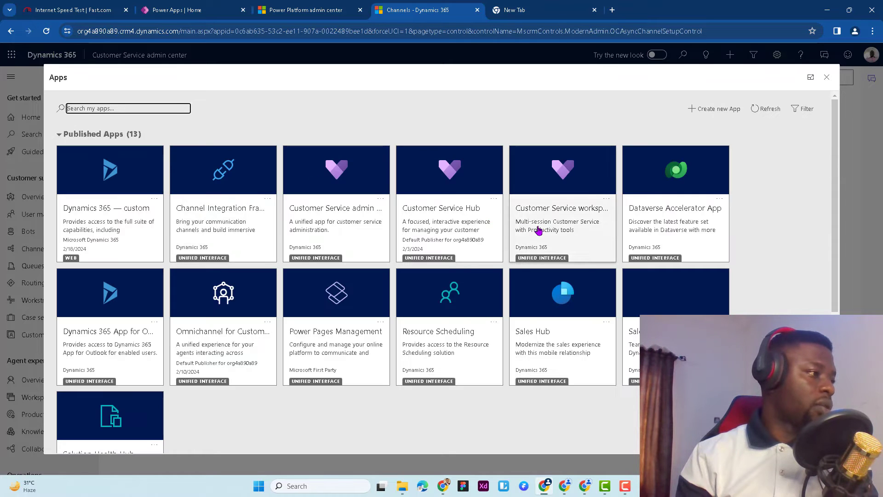
left_click(443, 209)
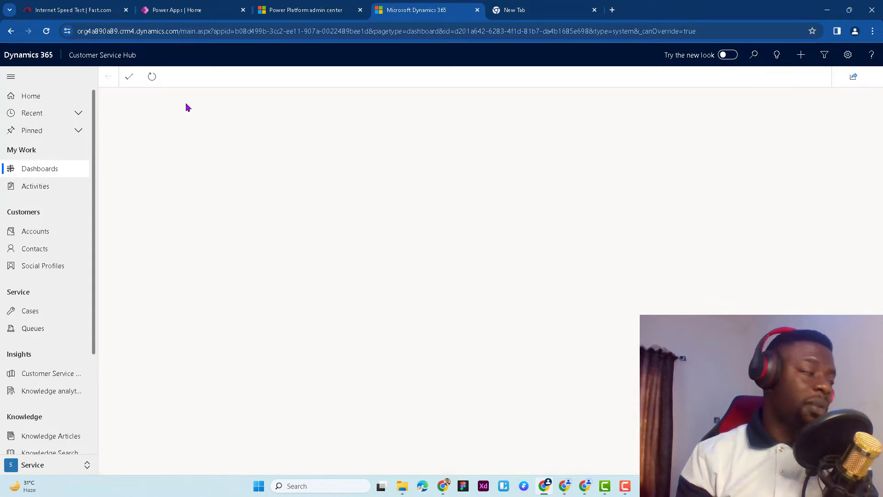
Change to the Customer Service admin center app and manage the messaging accounts of its Channels area
left_click(94, 56)
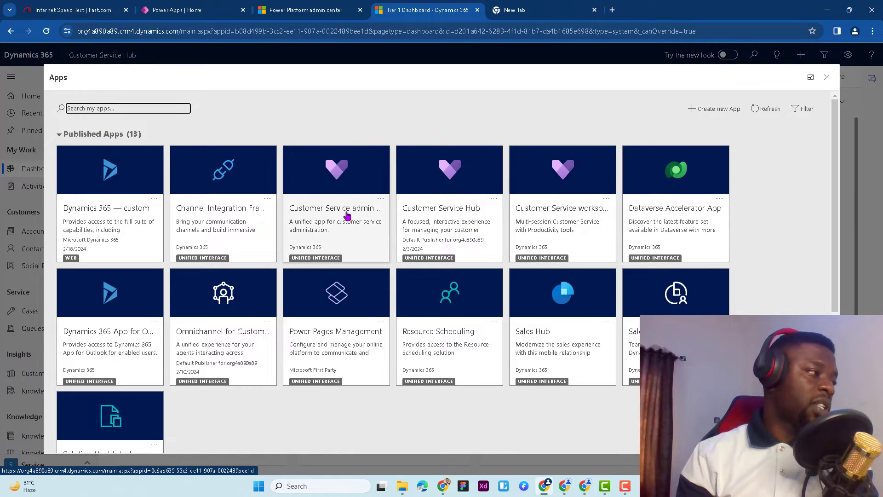
left_click(336, 221)
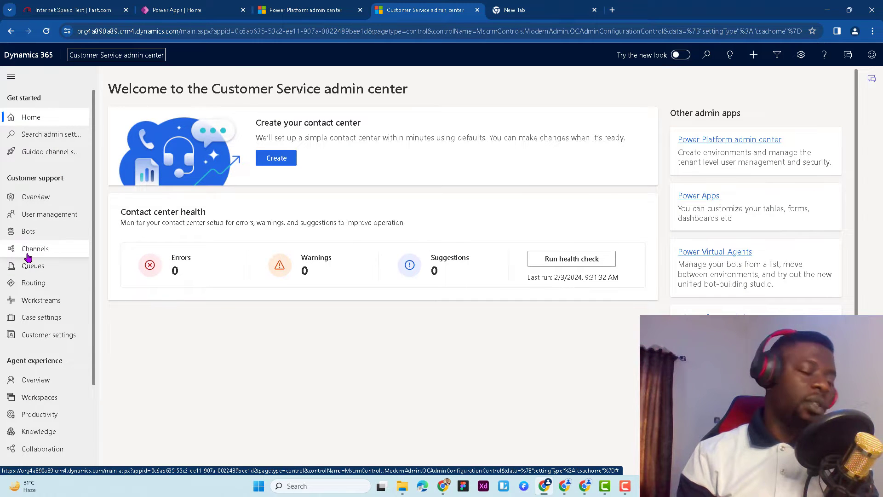
left_click(35, 254)
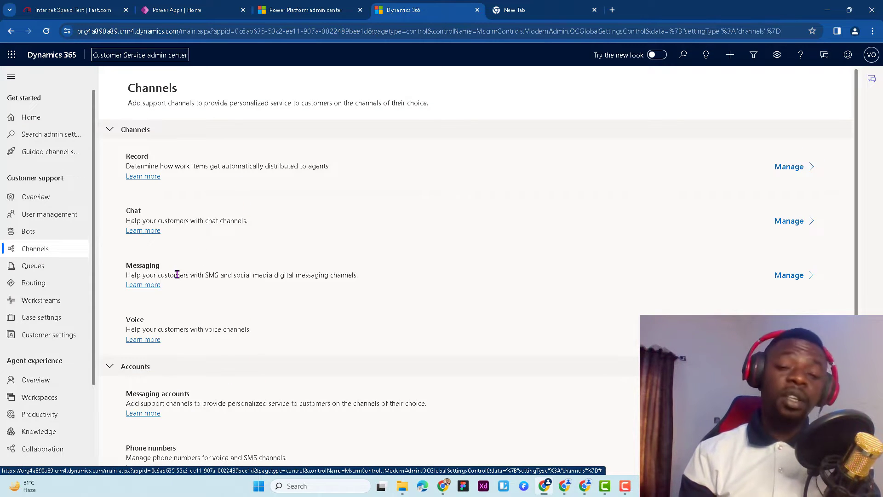
scroll(193, 294, "down", 1)
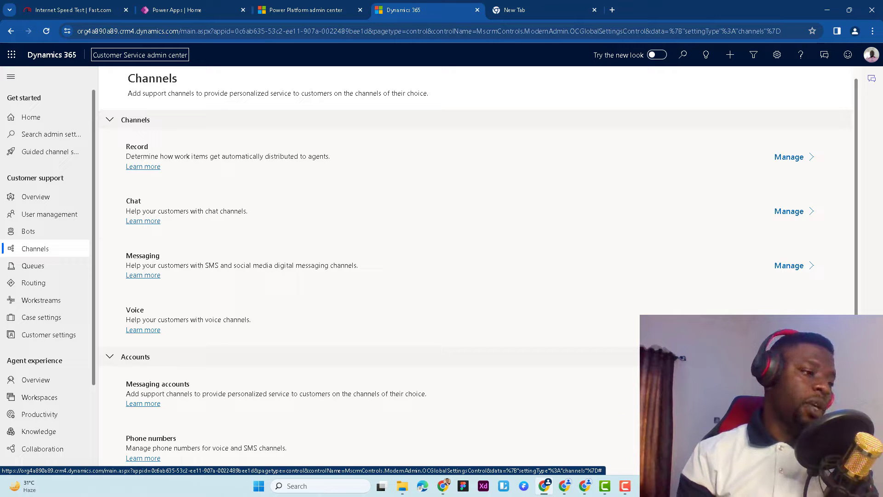
left_click(788, 394)
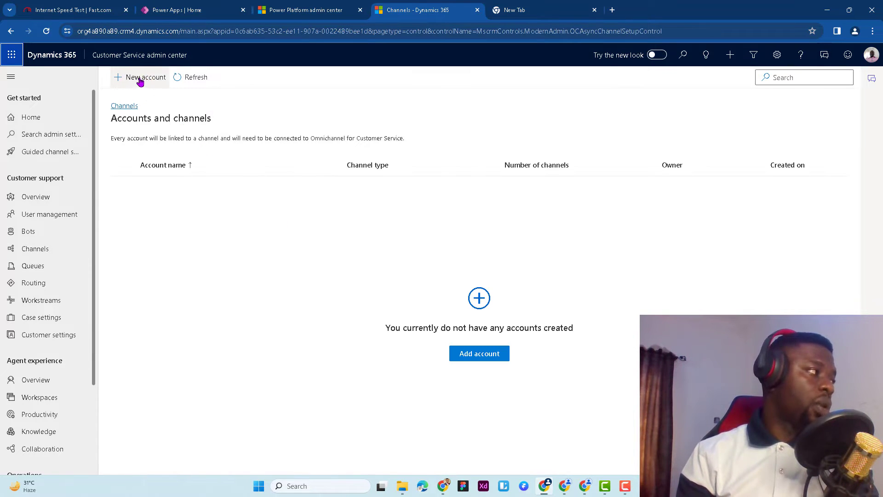
Start a new messaging account and name it "Royal Tech Facebook Account"
left_click(140, 78)
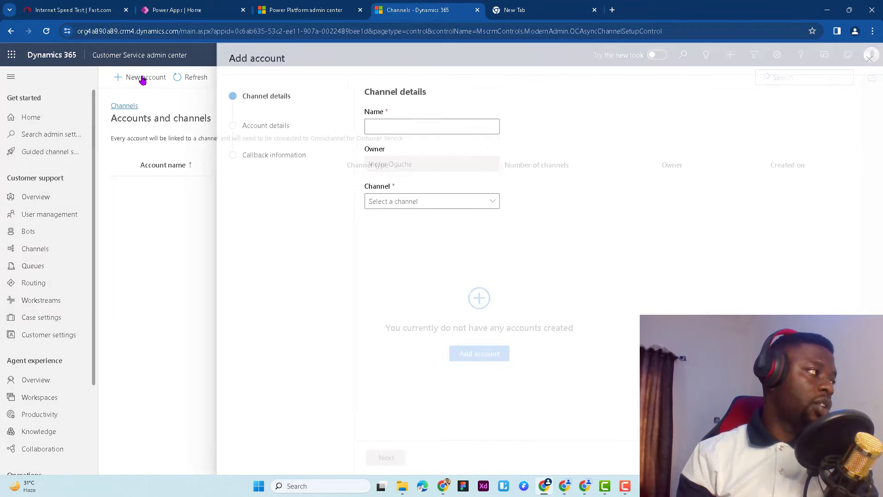
left_click(382, 126)
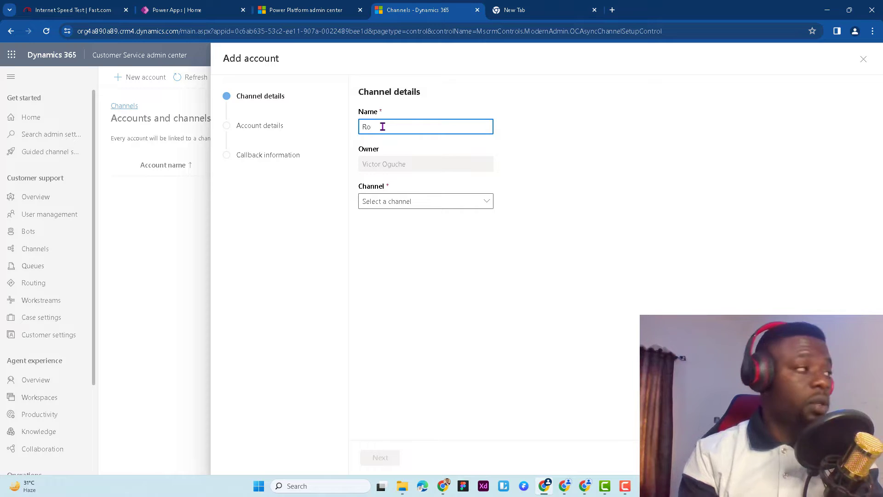
type("Royal Tech Face")
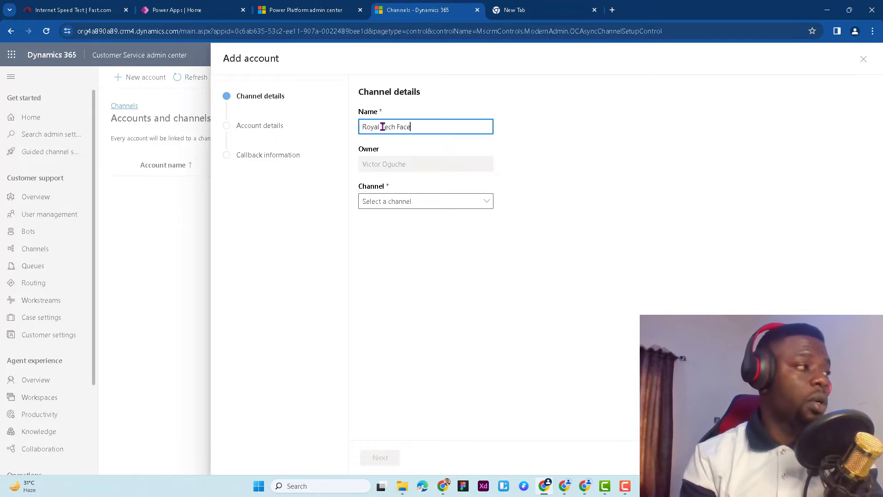
type("n")
key("BackSpace")
type("b")
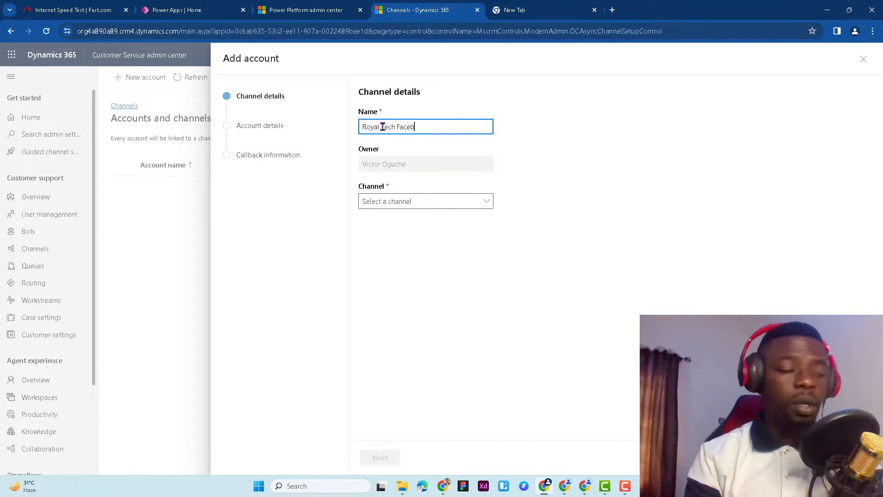
type("ook")
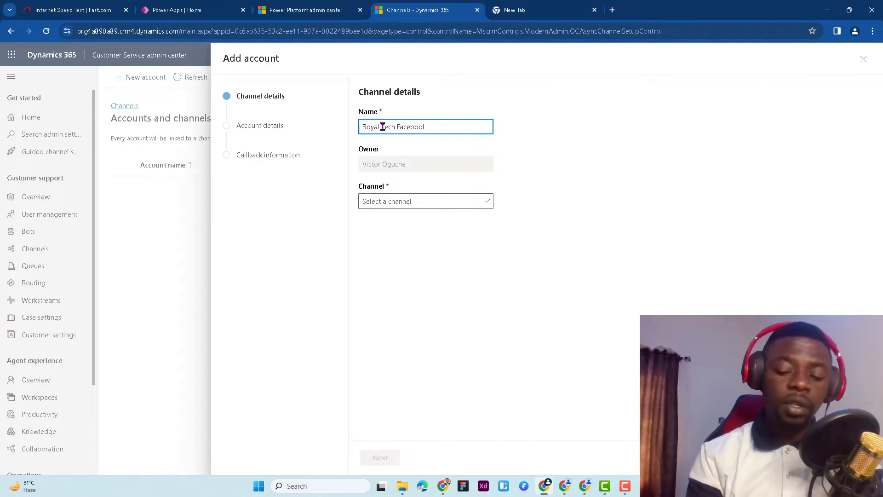
type(" Acco")
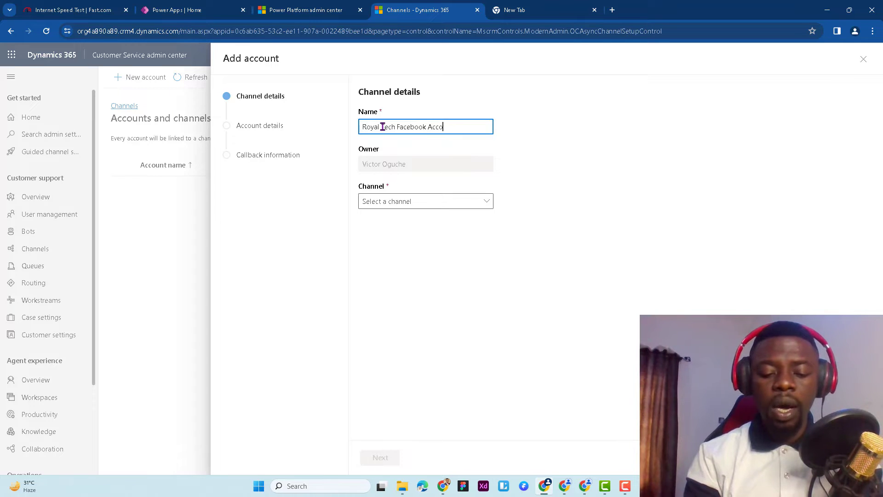
type("unt")
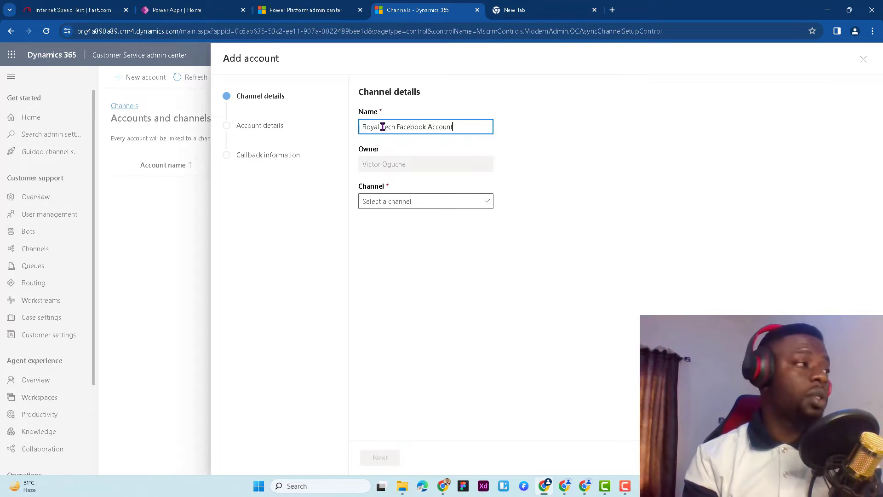
Choose Facebook as the account's channel, accept the data-sharing consent and continue to the account details
left_click(432, 200)
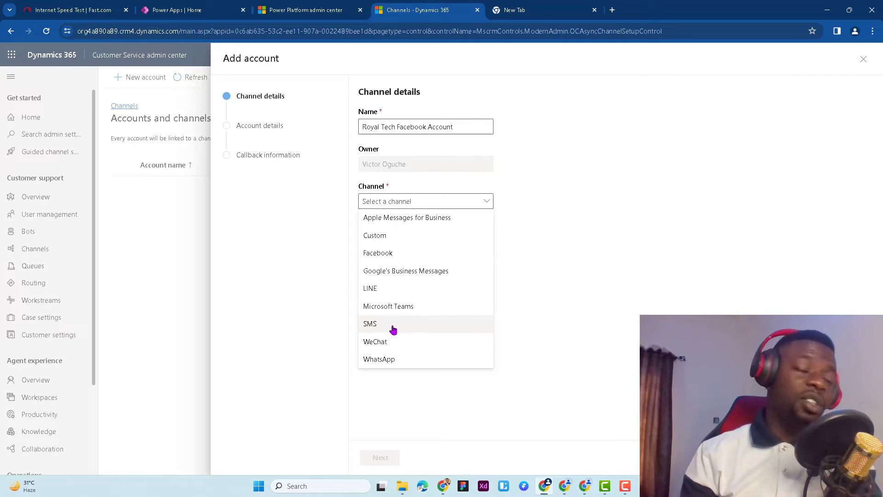
left_click(389, 253)
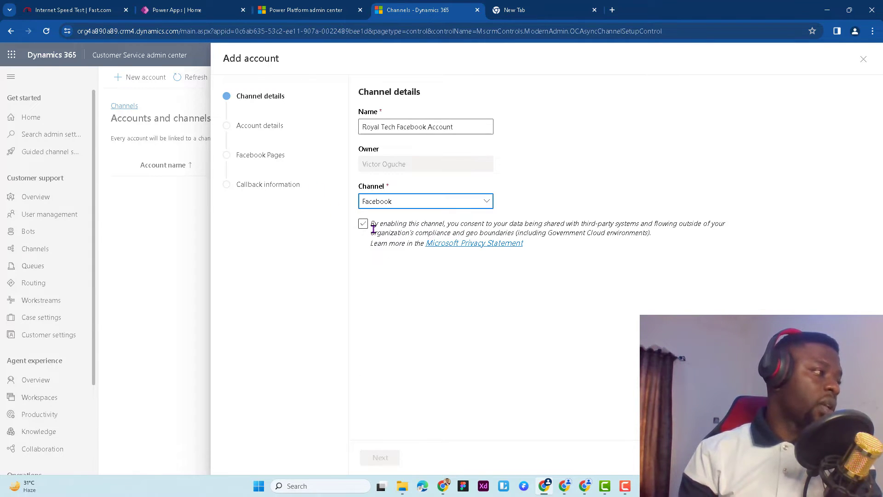
left_click(363, 225)
left_click(384, 457)
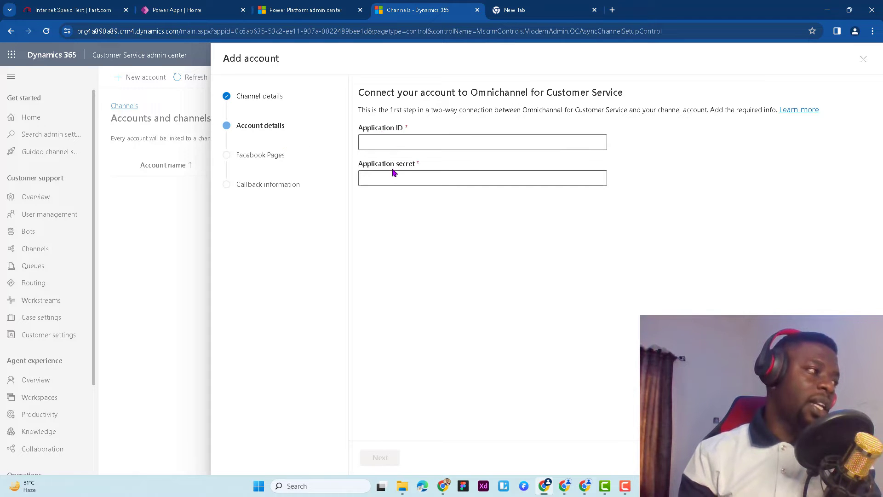
Copy the app ID from the Basic settings of Royal Tech CRM App in Meta for Developers into the Dynamics 365 Application ID field
mouse_move(586, 490)
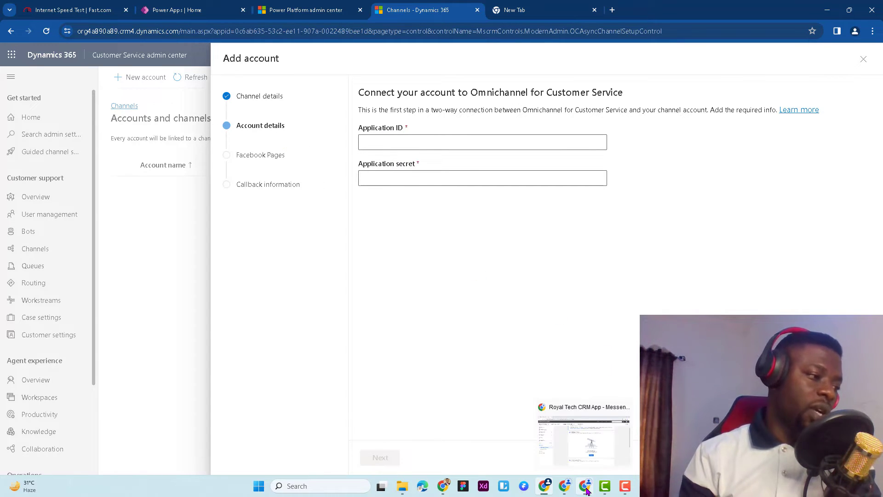
left_click(592, 437)
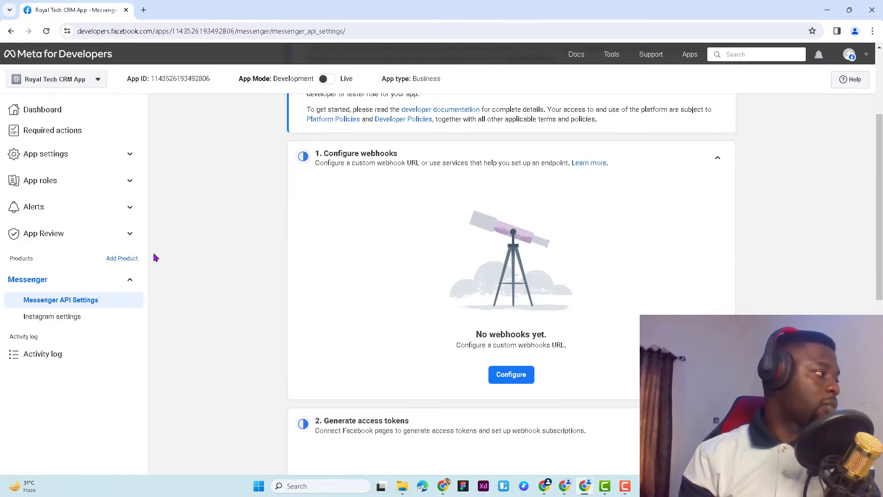
left_click(58, 156)
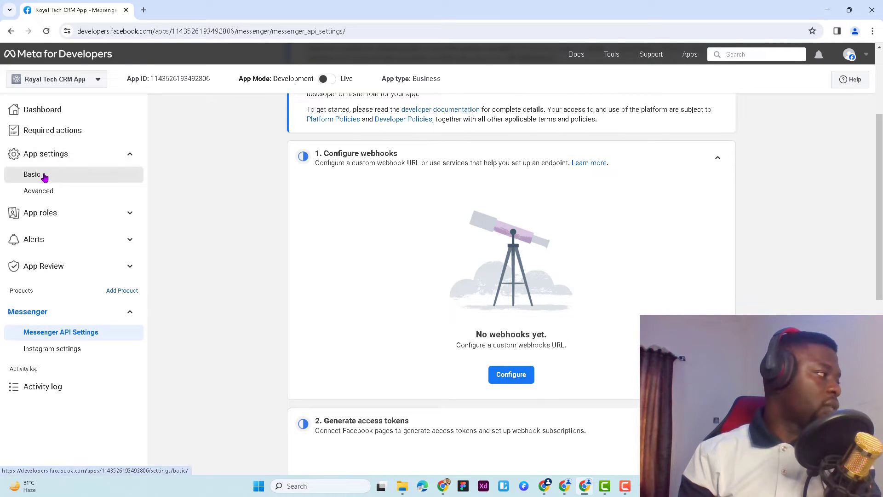
left_click(43, 176)
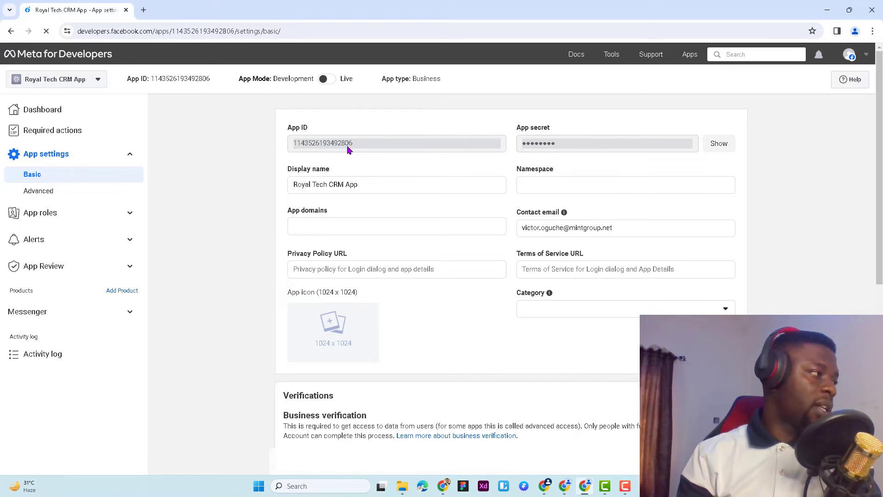
left_click_drag(348, 150, 292, 146)
key("ctrl+c")
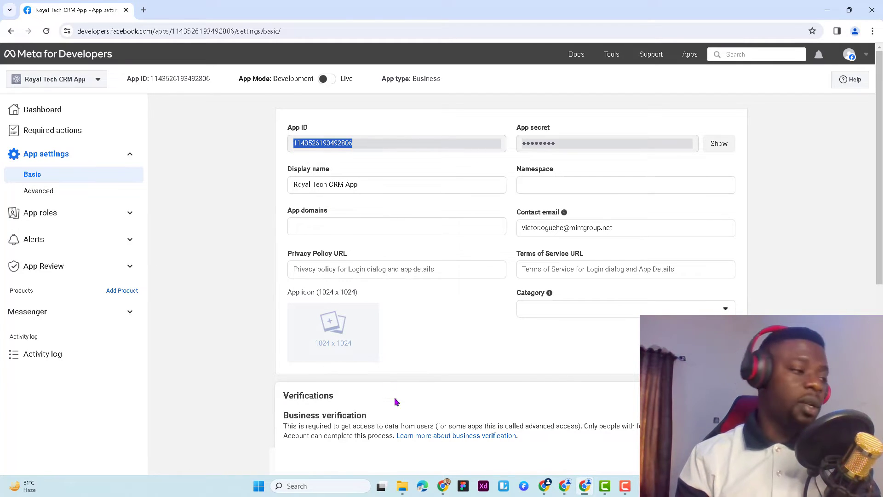
mouse_move(544, 485)
left_click(543, 437)
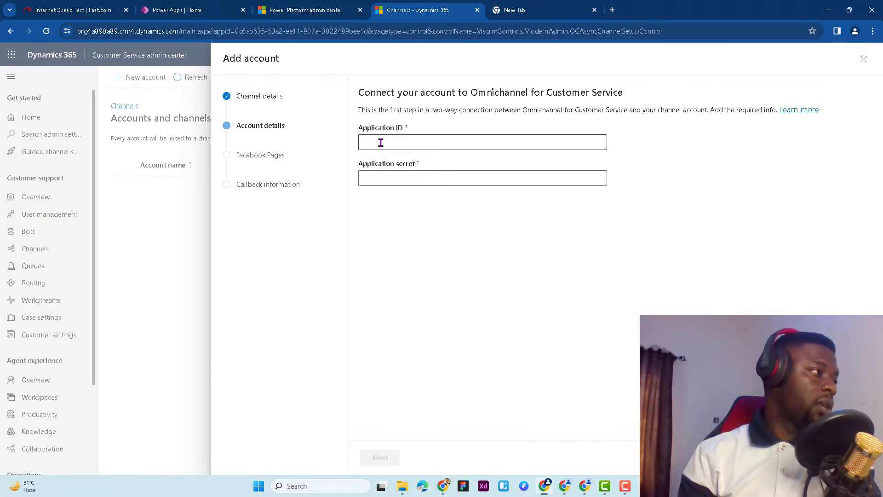
left_click(381, 142)
key("ctrl+v")
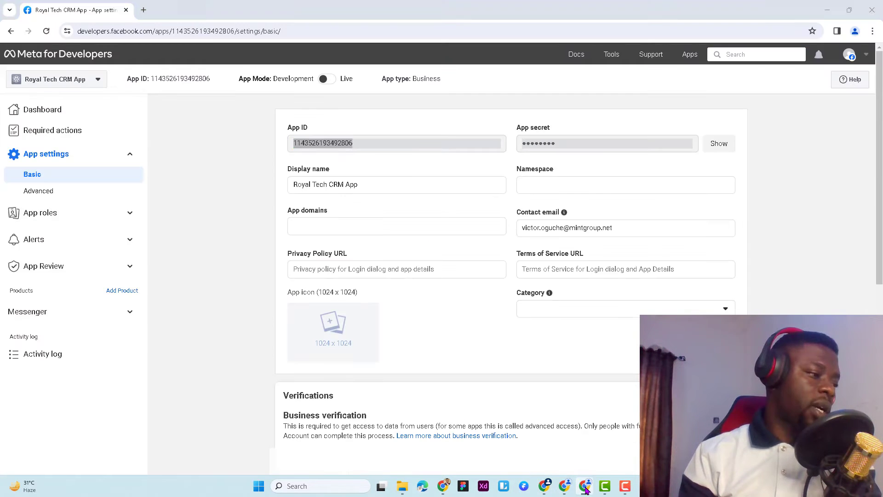
Reveal and copy the Meta app secret, paste it as the Dynamics 365 application secret and continue to the Facebook Pages stage
left_click(584, 486)
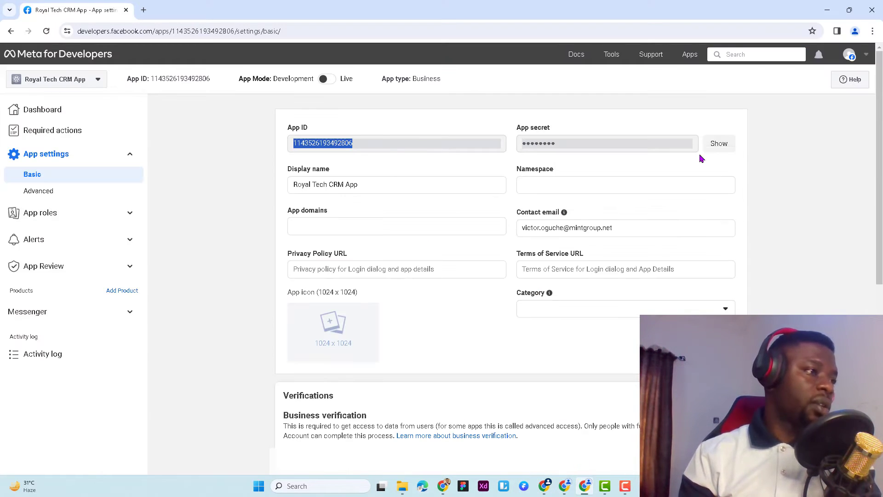
left_click(709, 145)
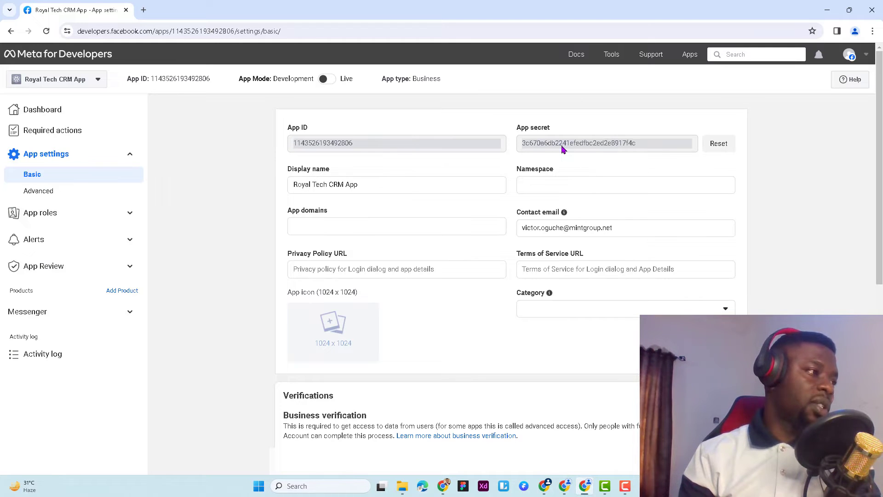
left_click_drag(644, 148, 520, 147)
key("ctrl+c")
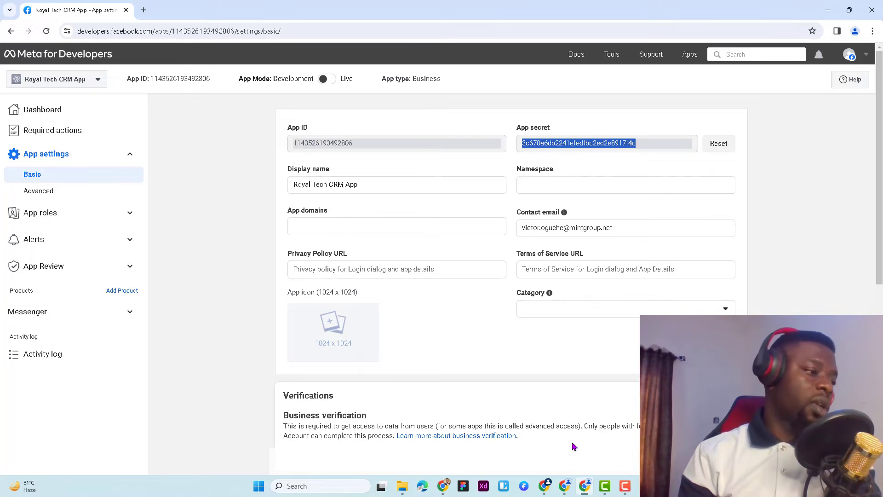
left_click(544, 487)
left_click(409, 175)
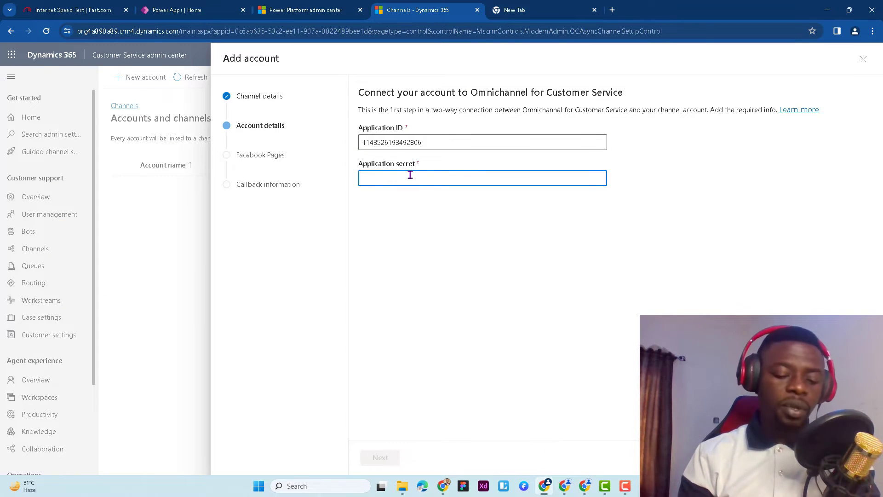
key("ctrl+v")
left_click(389, 458)
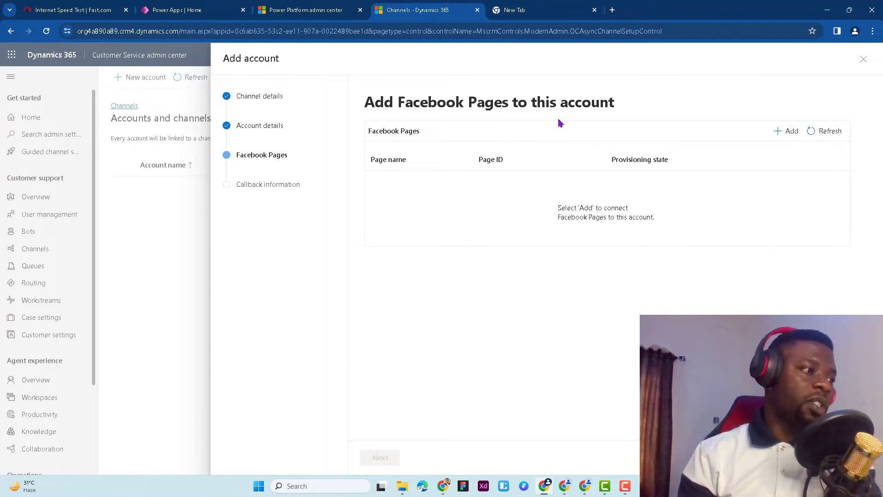
Open facebook.com in a new tab of the Meta for Developers browser window and start creating a new Facebook page
mouse_move(565, 490)
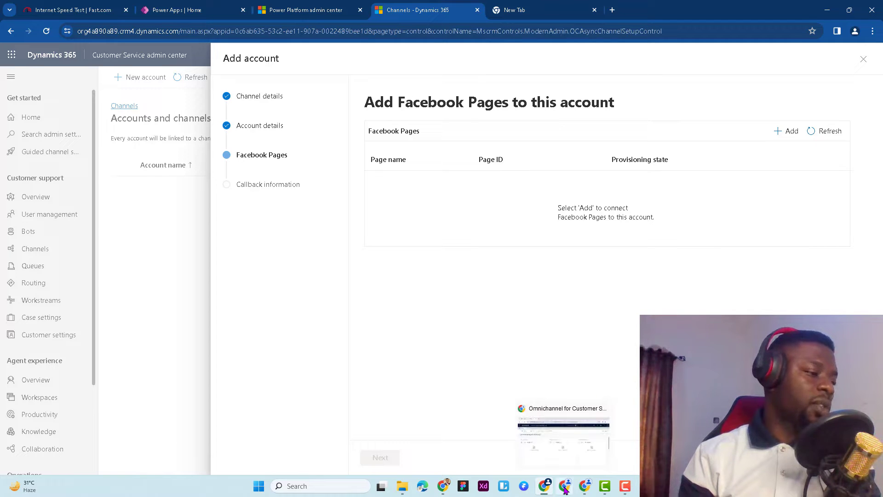
left_click(586, 440)
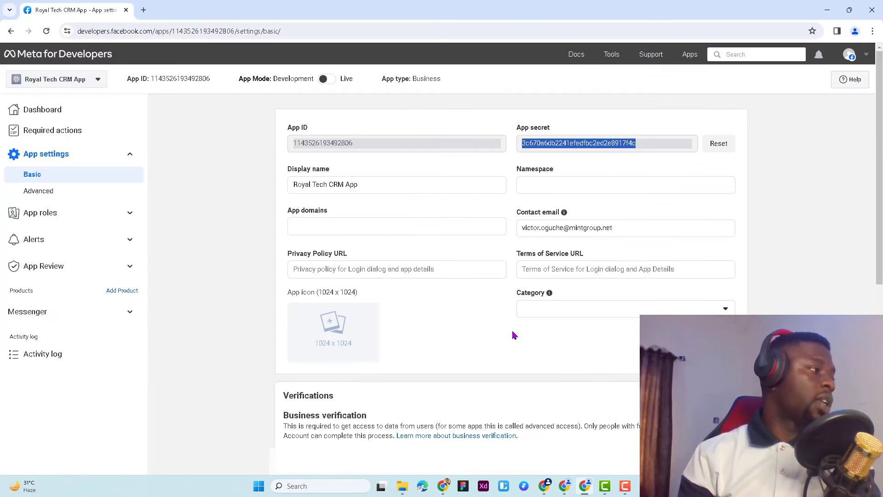
left_click(144, 10)
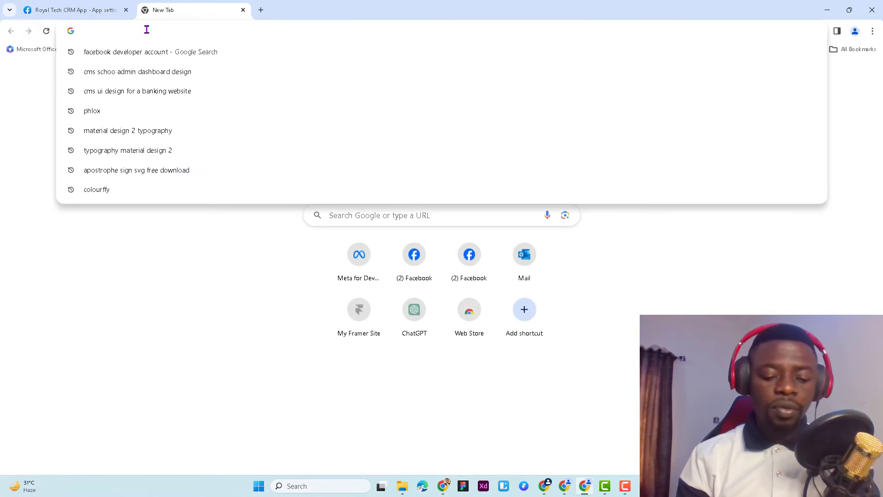
type("facebook.com")
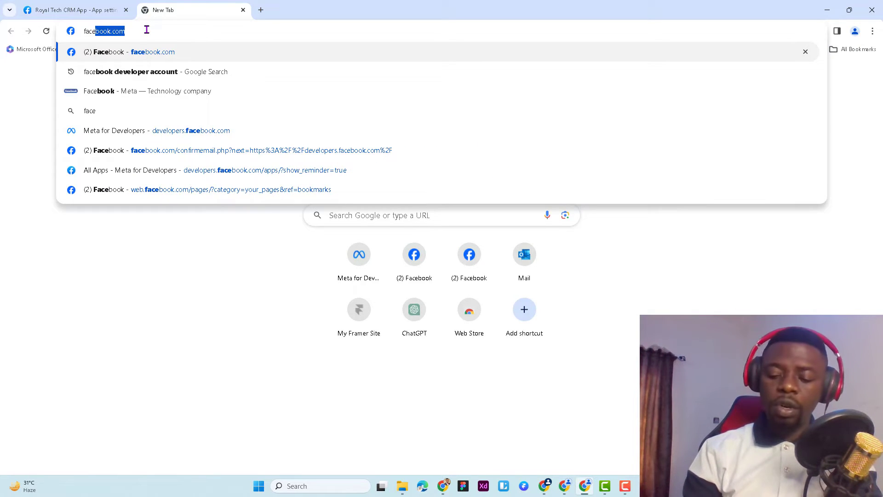
key("Return")
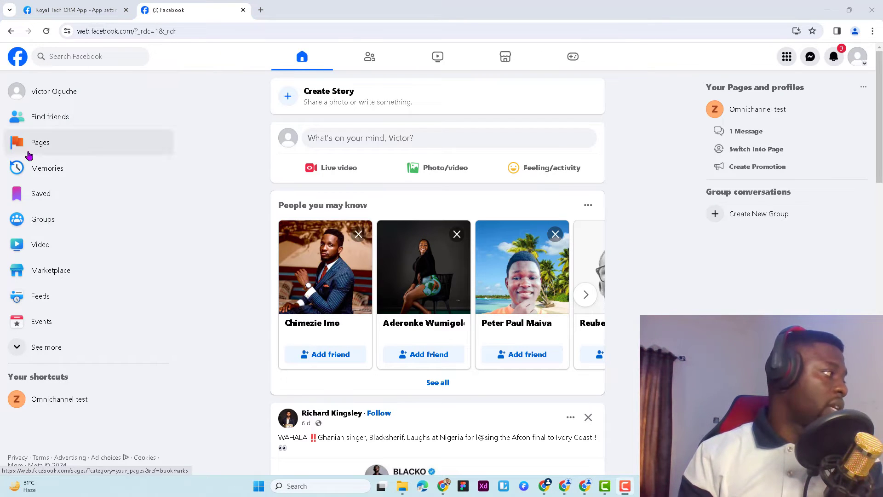
left_click(53, 142)
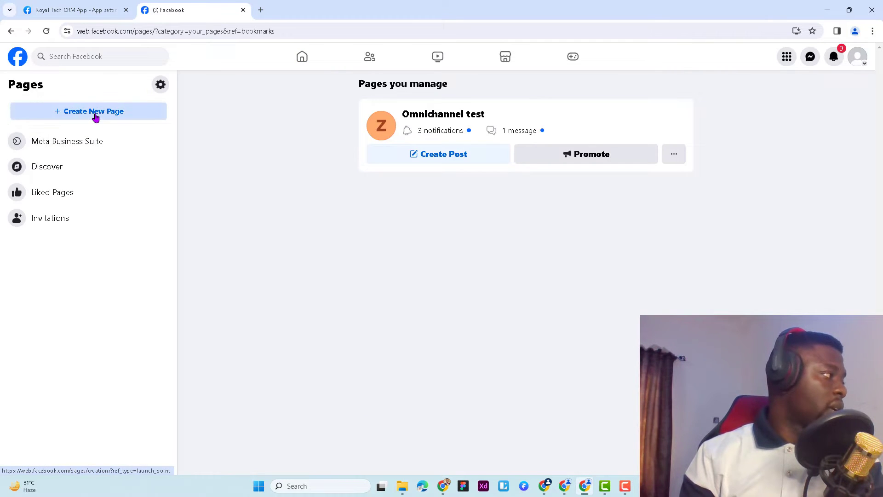
left_click(95, 114)
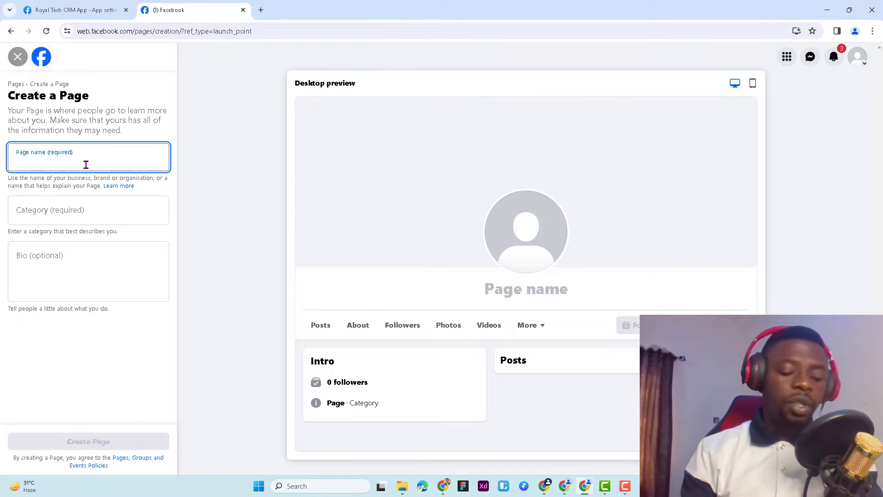
Enter "RoyalTechCRM Page" as the name of the new Facebook page
type("ROyal")
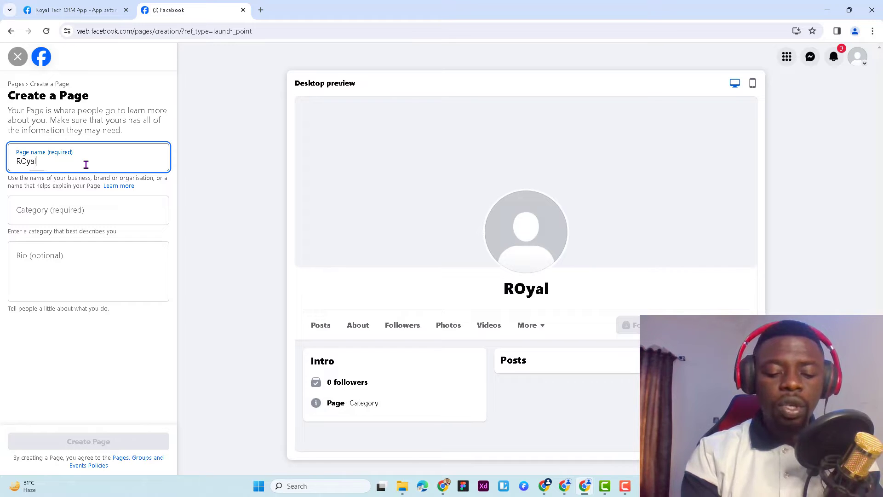
type("Te")
key("BackSpace")
key("BackSpace")
key("BackSpace")
key("BackSpace")
key("BackSpace")
key("BackSpace")
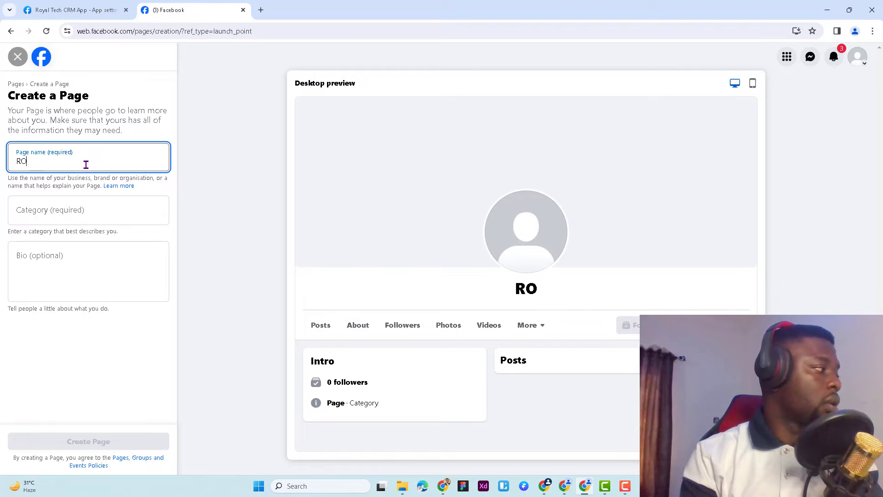
type("oyalTch")
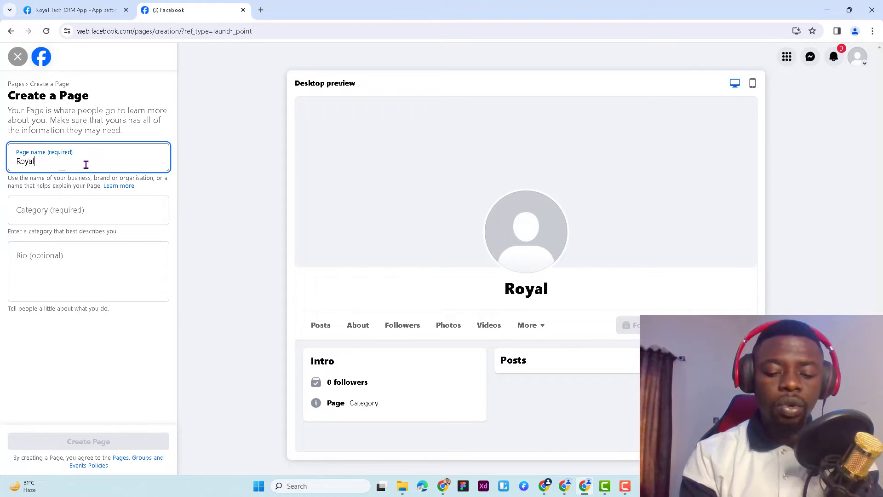
key("BackSpace")
key("BackSpace")
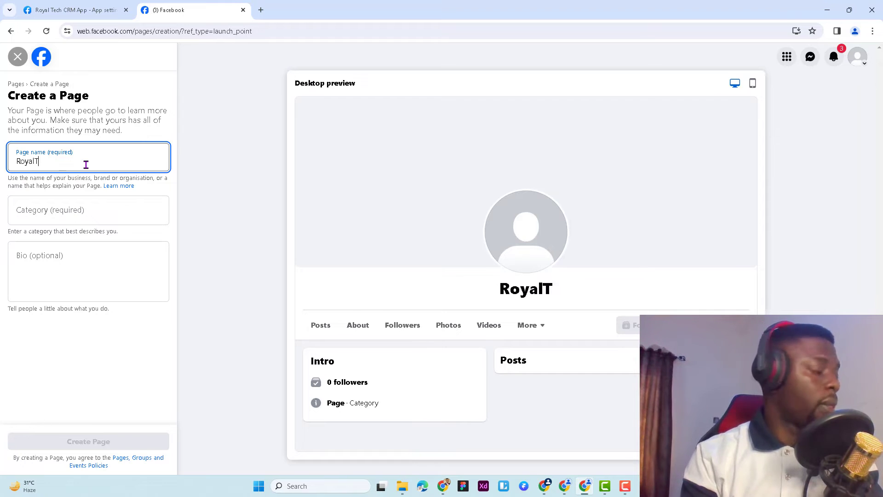
type("echC")
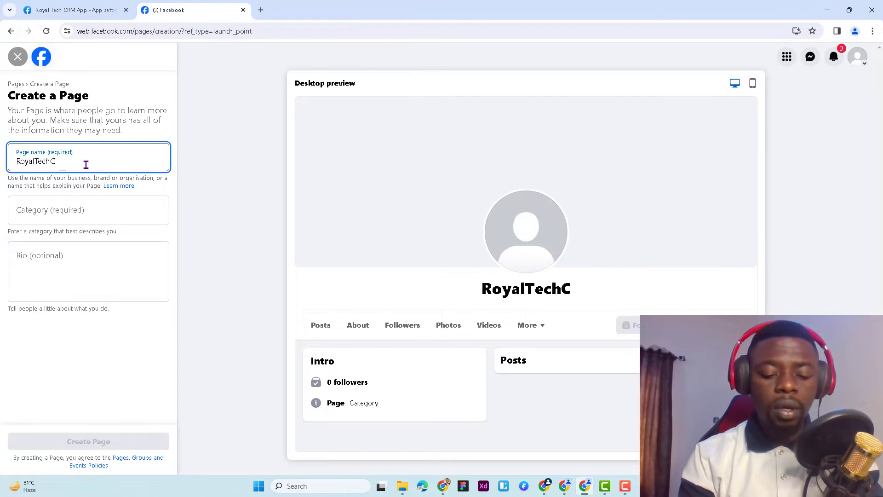
type("RM Page")
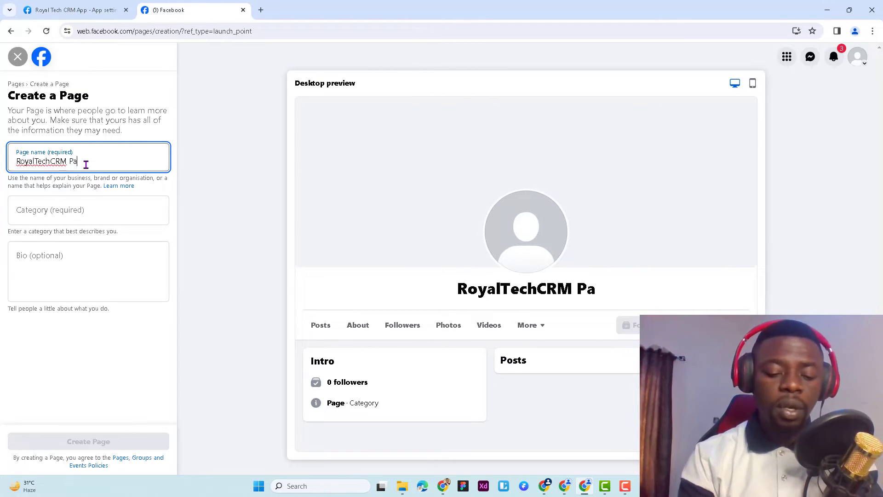
Set the page's category to Information technology company, leave the bio empty and submit the page for creation
left_click(71, 213)
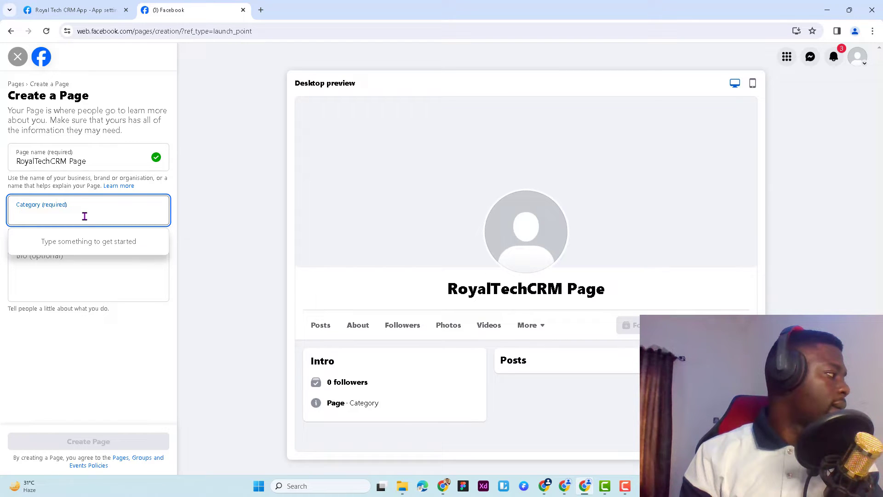
type("Royal")
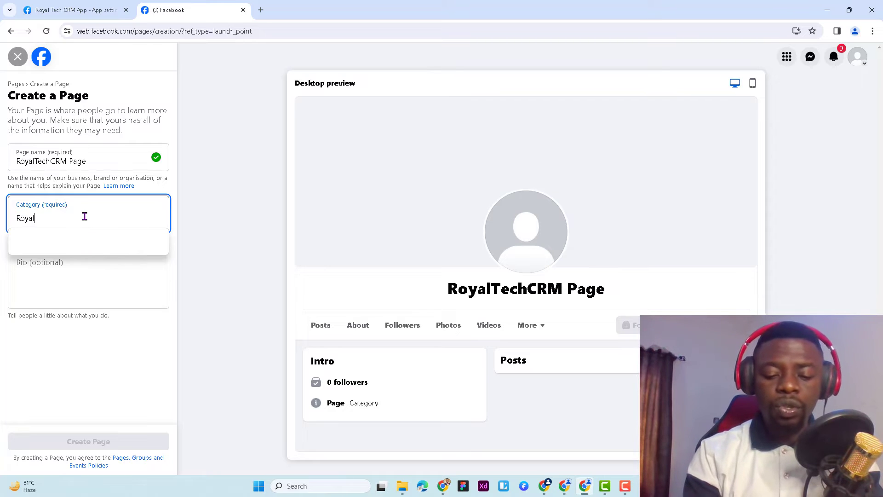
type("Tech")
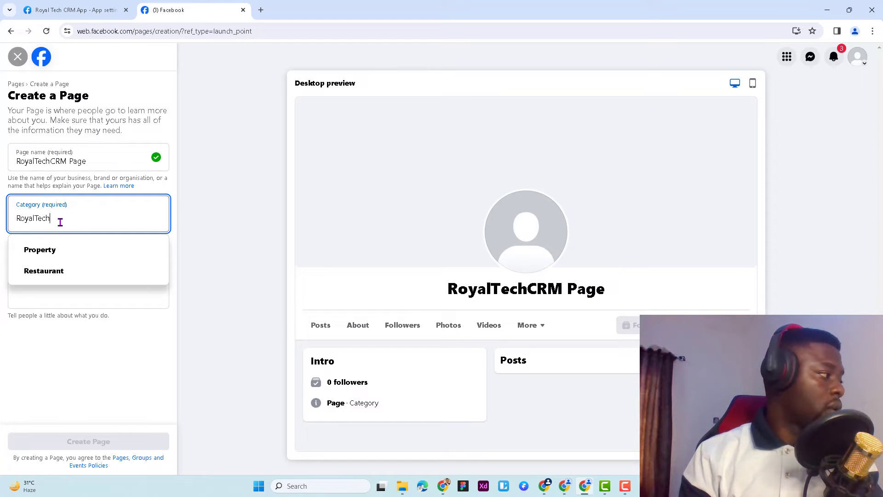
left_click_drag(59, 220, 3, 221)
type("Tech")
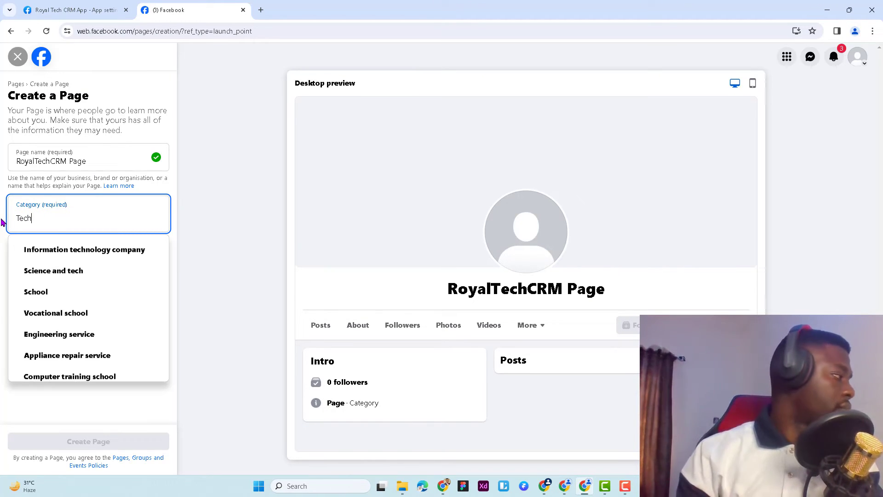
left_click(83, 250)
left_click(86, 304)
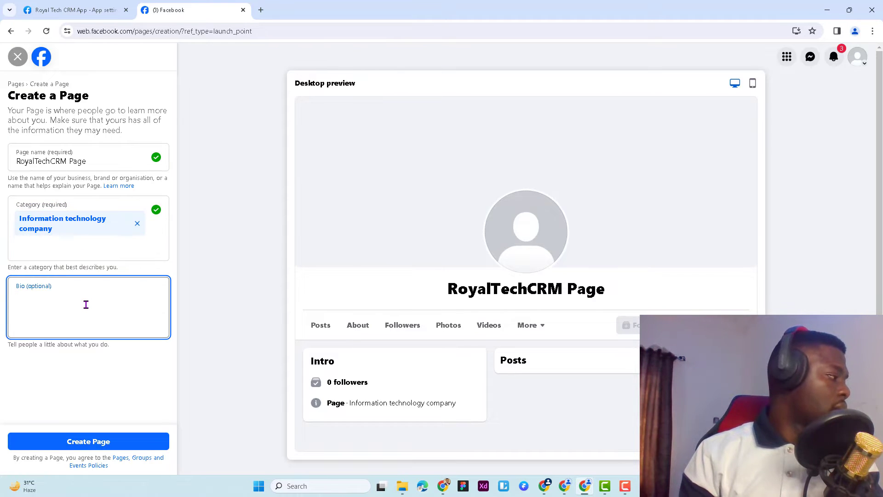
left_click(126, 436)
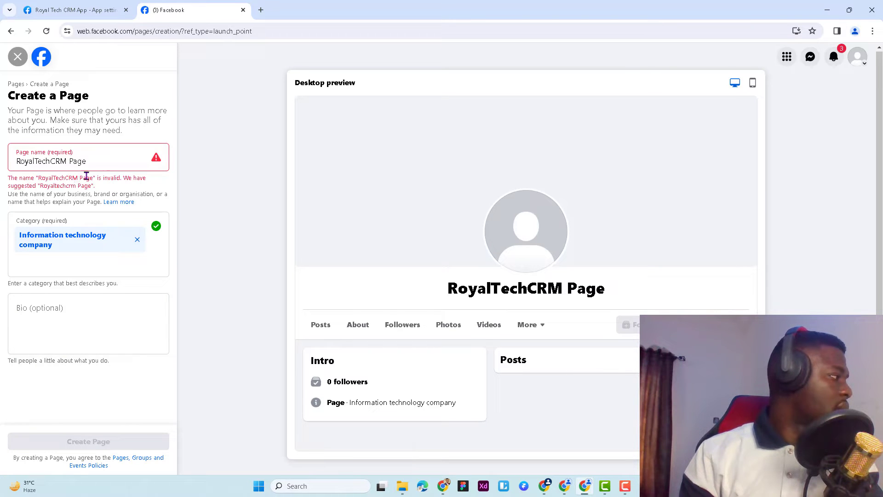
Correct the page name to "Royaltechcrm Page", create the page and dismiss the notification
left_click(38, 160)
key("BackSpace")
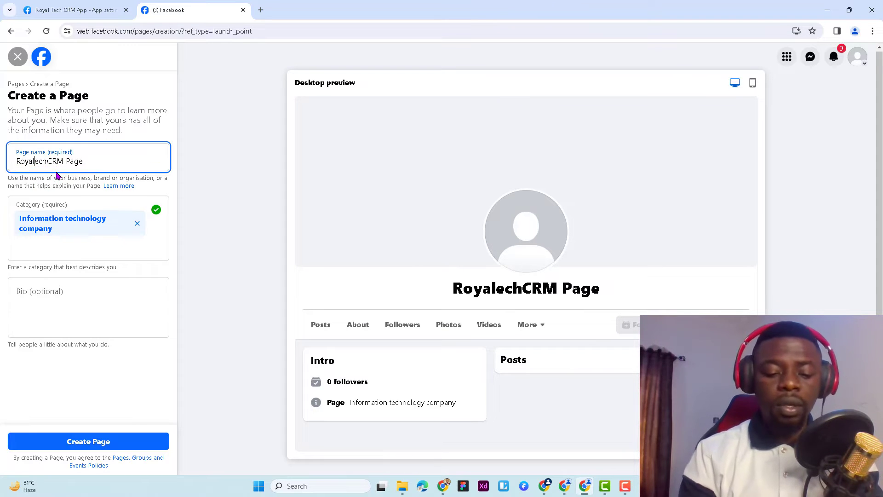
type("t")
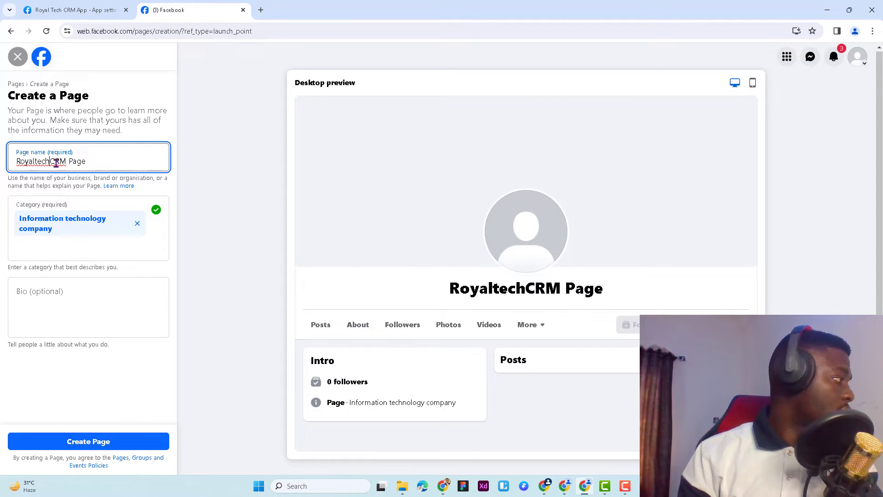
left_click_drag(68, 166, 56, 165)
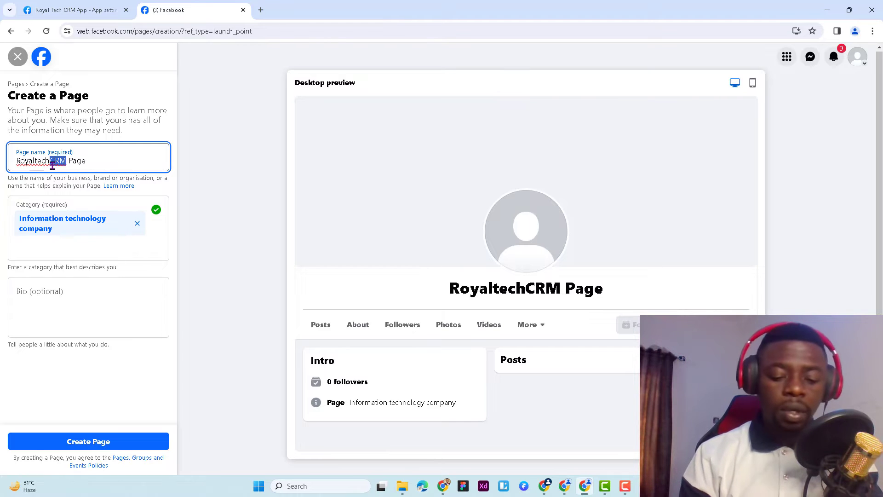
type("cm")
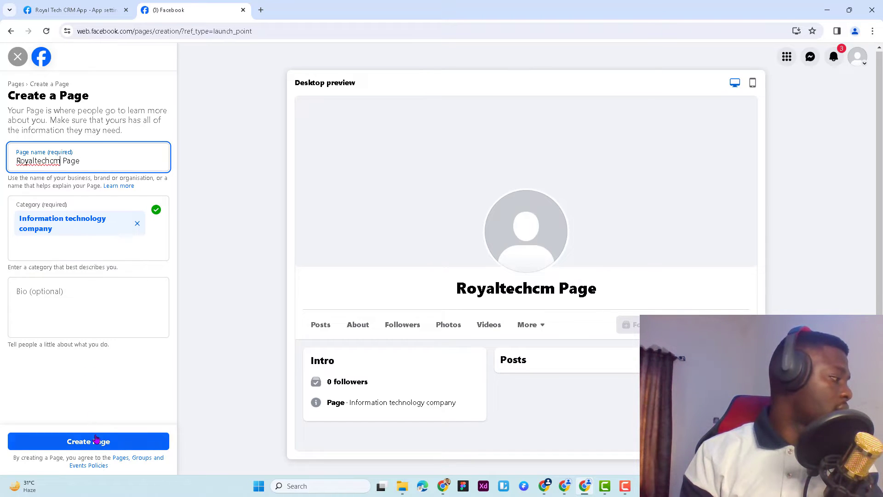
key("BackSpace")
type("rm")
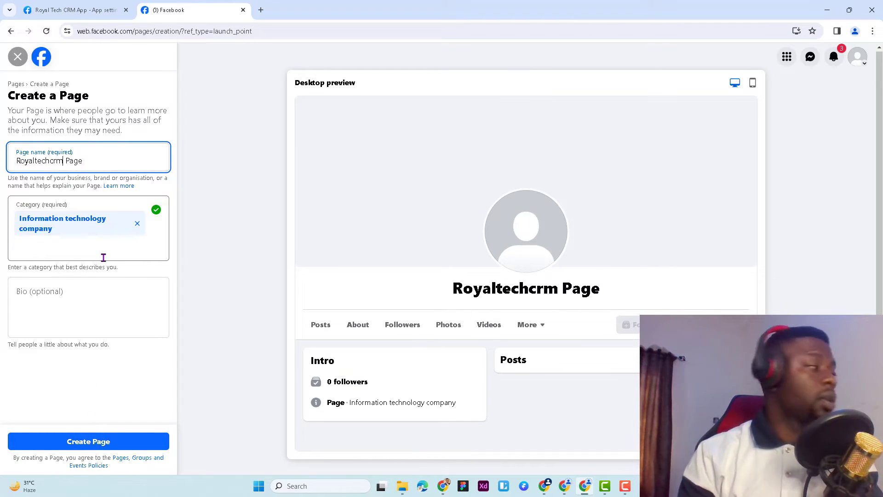
left_click(99, 439)
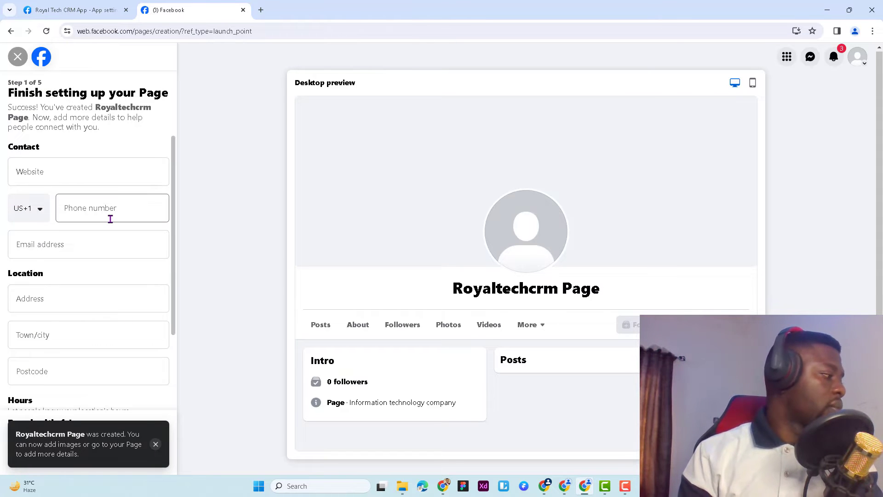
left_click(156, 444)
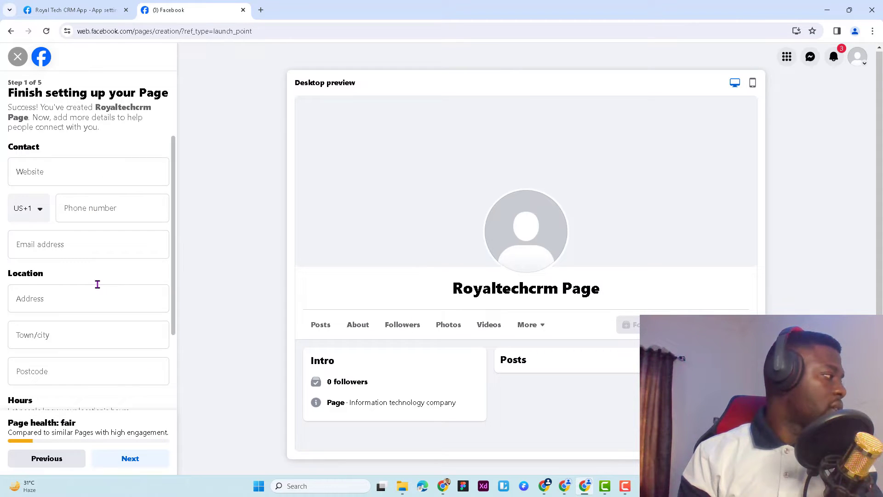
Enter royaltechhub.com as the page's website and choose Always open for its hours
scroll(97, 284, "down", 1)
scroll(97, 284, "down", 1)
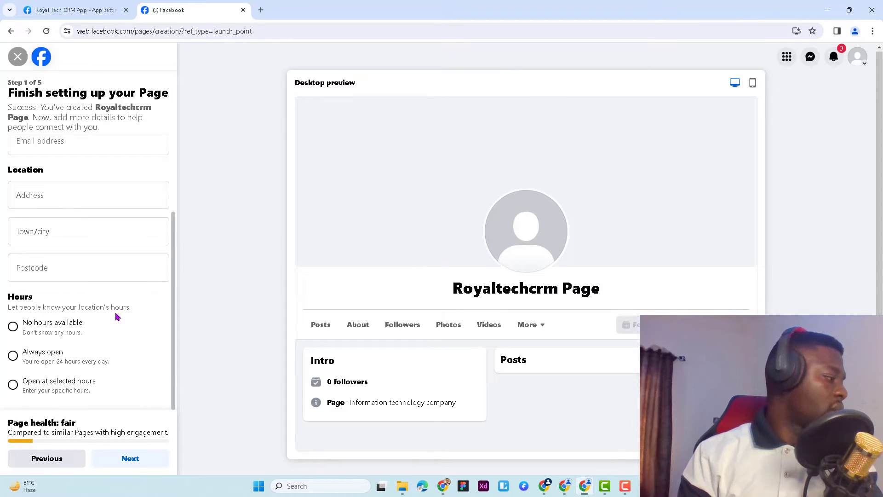
scroll(108, 400, "up", 2)
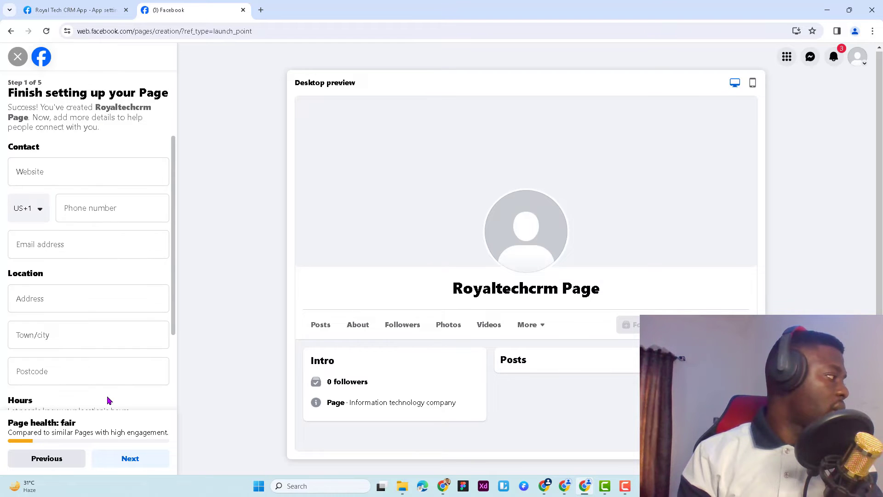
left_click(47, 176)
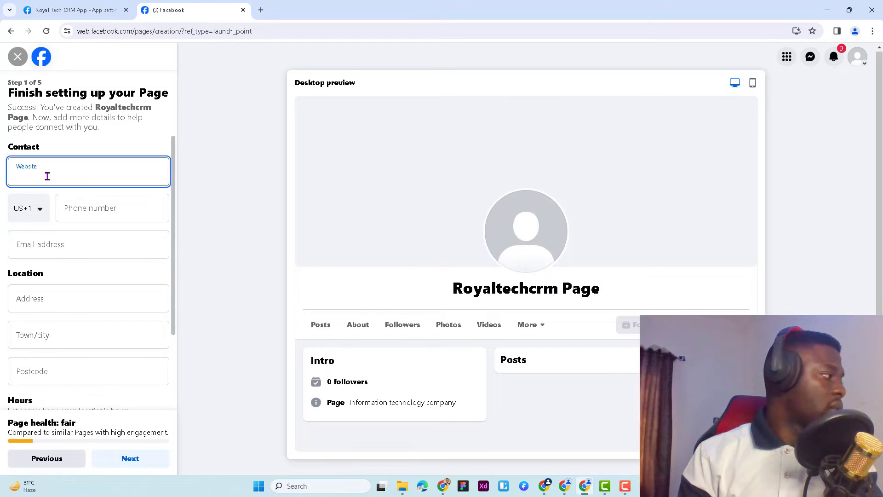
type("rot")
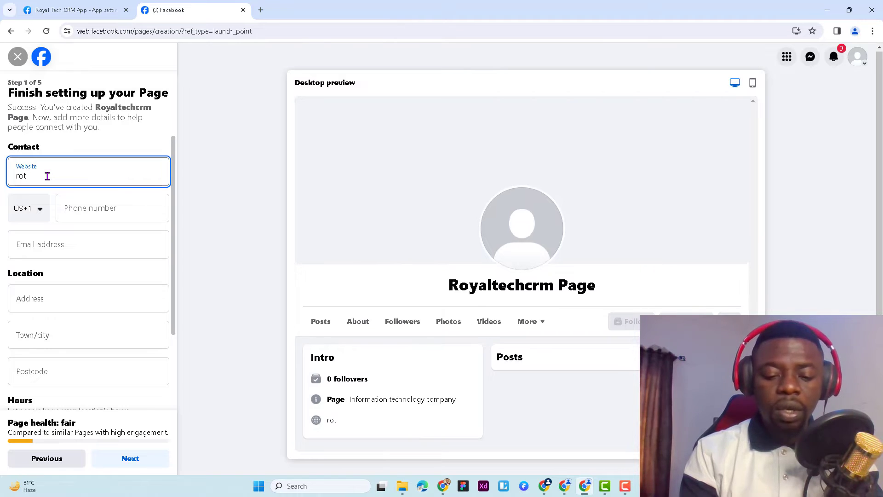
key("BackSpace")
type("yalt")
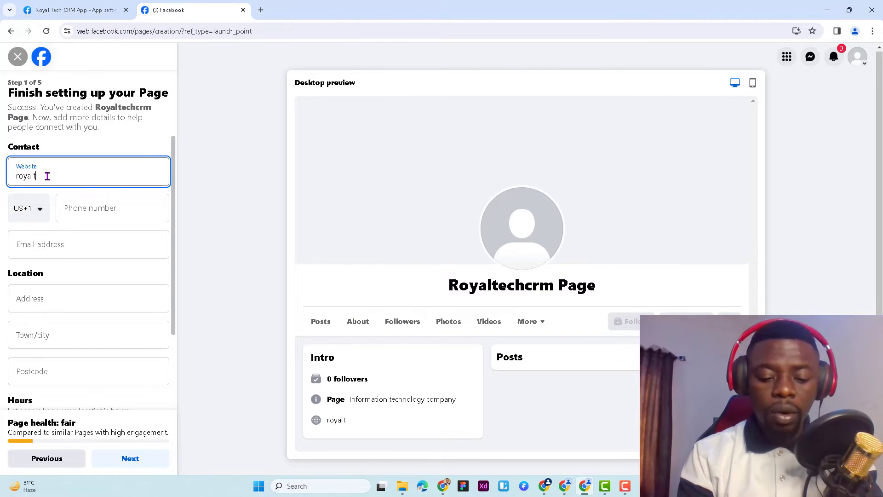
type("echhub.")
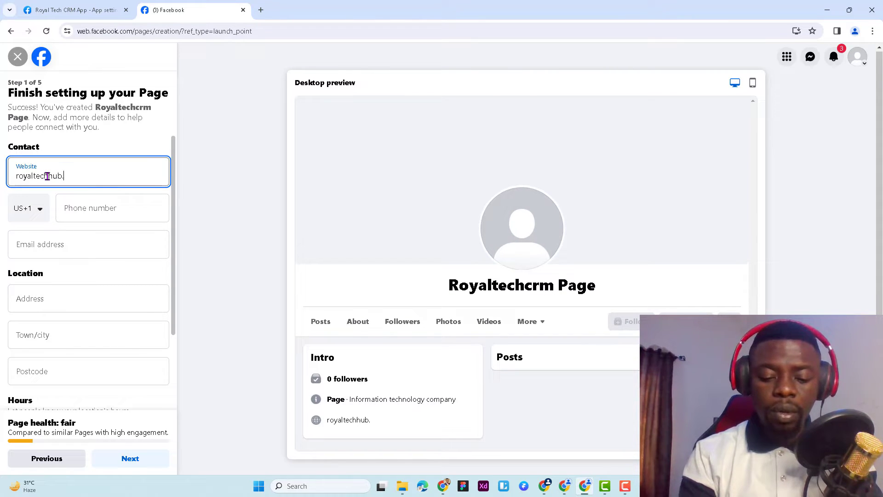
type("com")
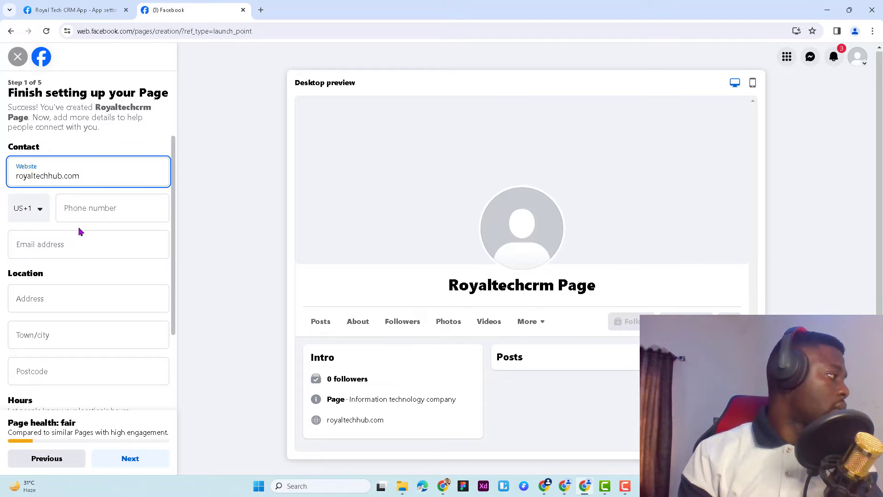
scroll(95, 317, "down", 2)
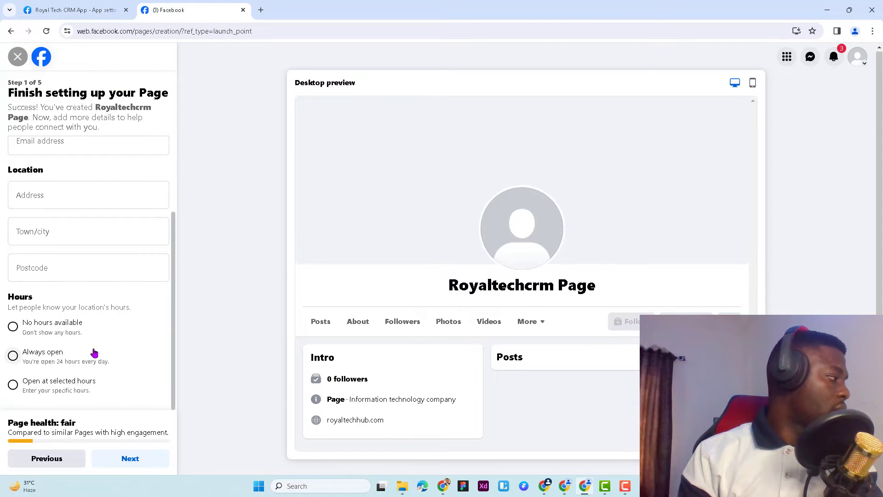
left_click(48, 355)
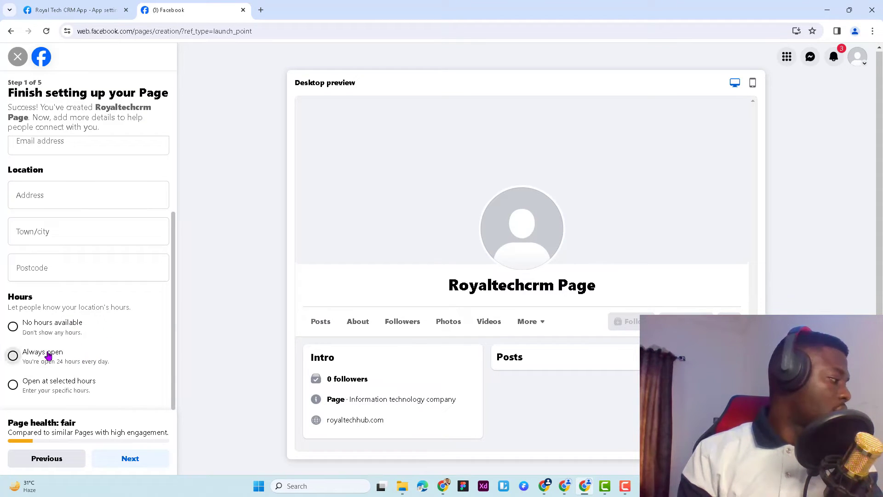
Submit the page's contact, location and hours details to continue to page customisation
left_click(128, 461)
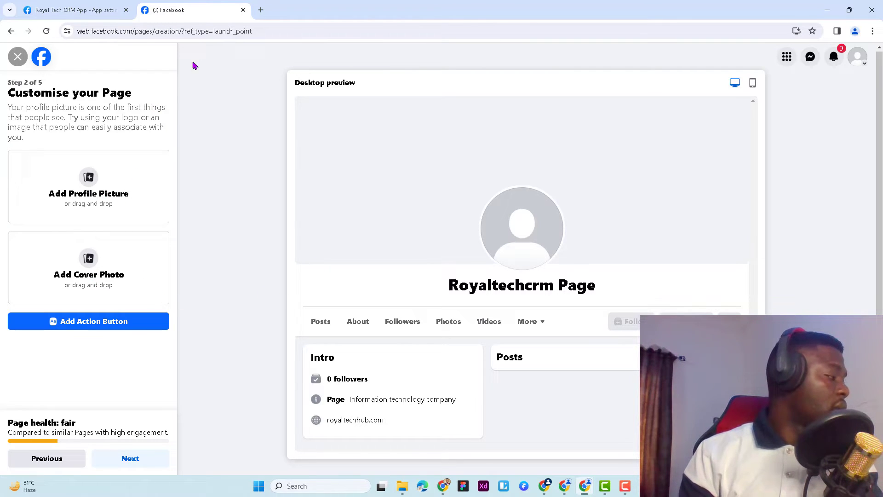
Search Google Images for "royaltechhub" in a new browser tab
left_click(261, 9)
left_click(258, 31)
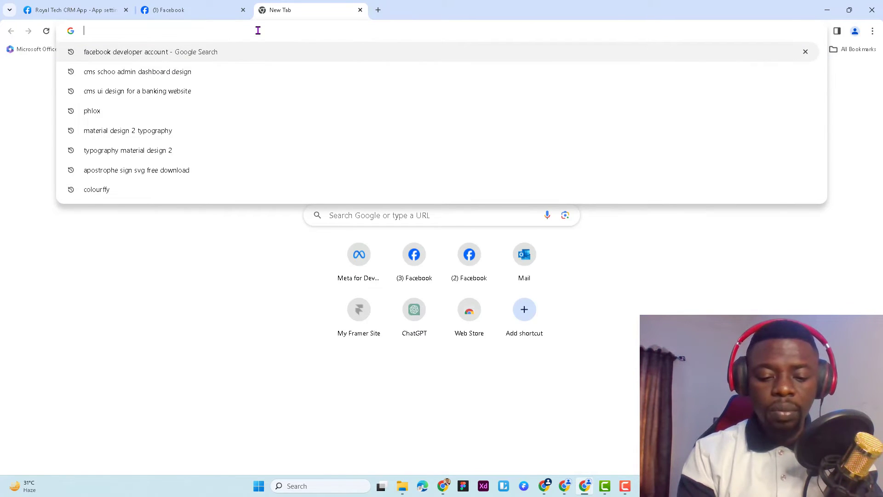
type("royal")
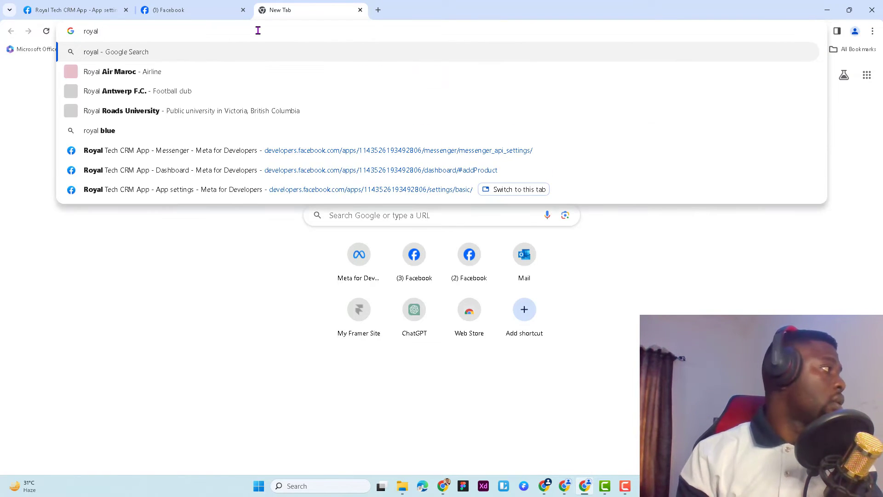
type("tech")
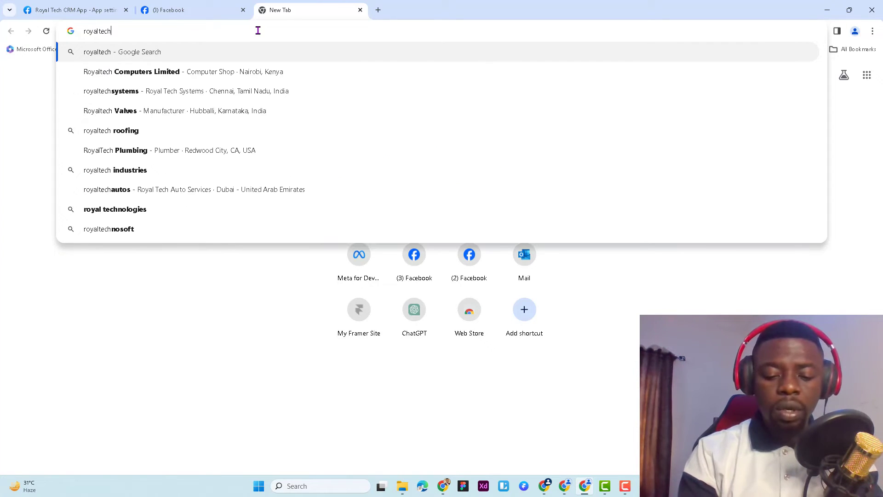
type("hub")
key("Return")
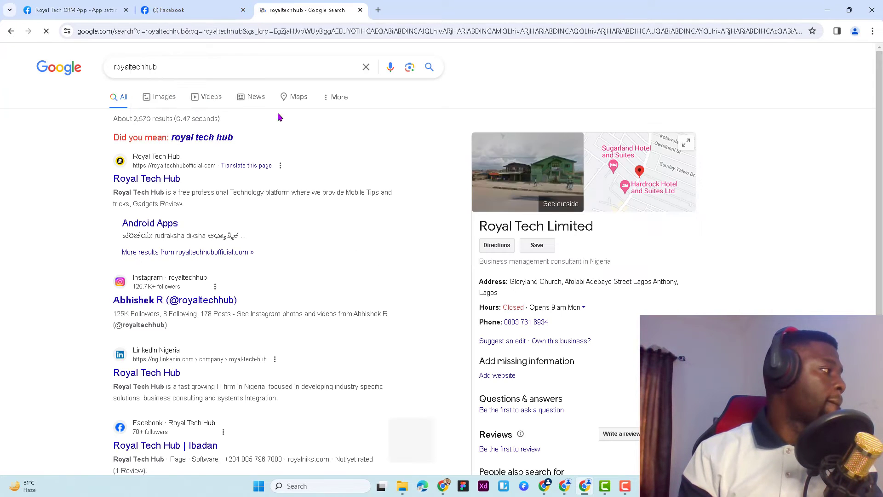
left_click(168, 100)
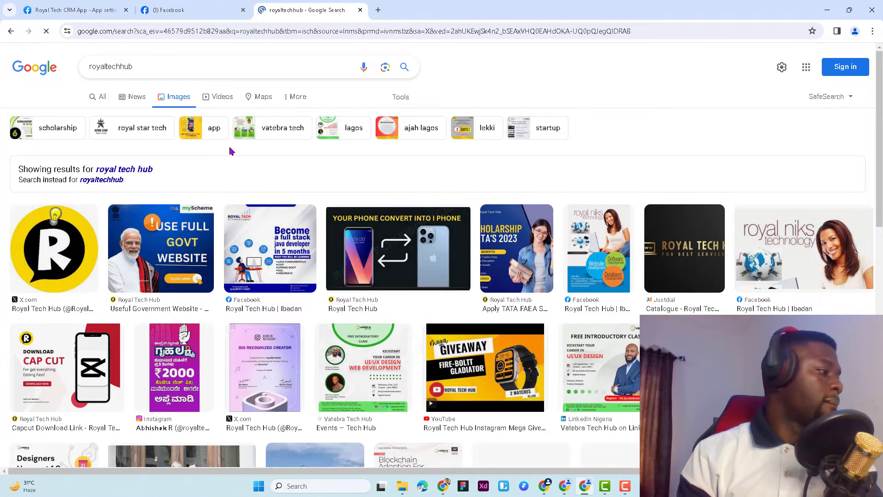
Finish the Facebook page setup without adding pictures or connecting WhatsApp, and decline the welcome tour
left_click(183, 10)
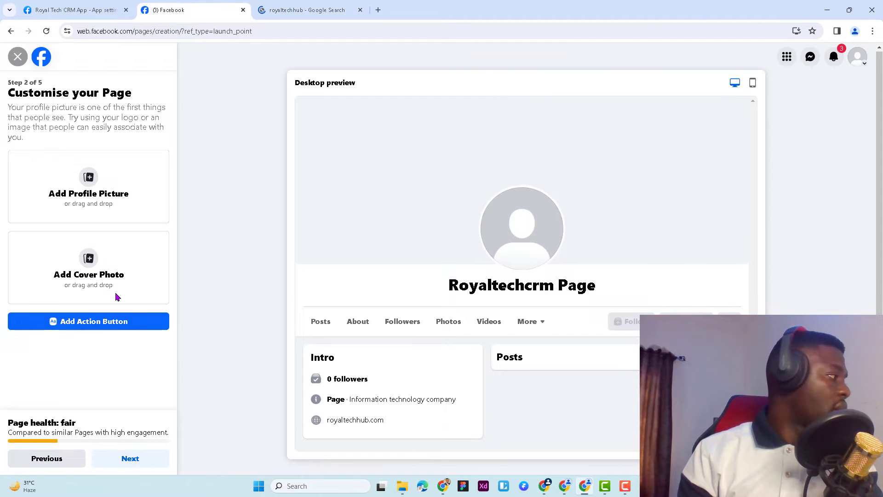
left_click(137, 464)
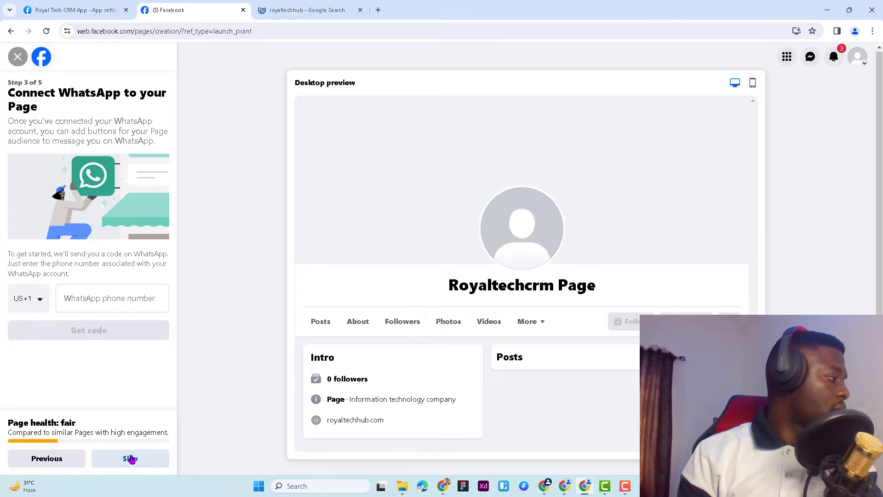
left_click(131, 459)
left_click(133, 461)
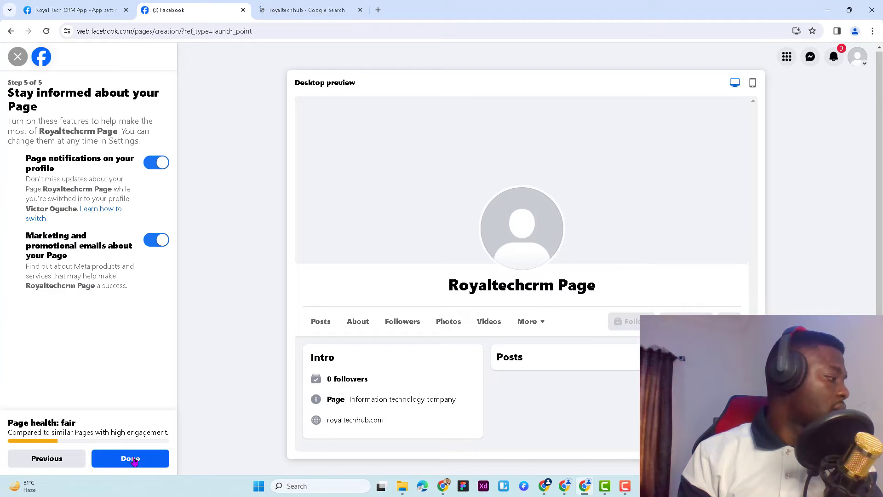
left_click(135, 461)
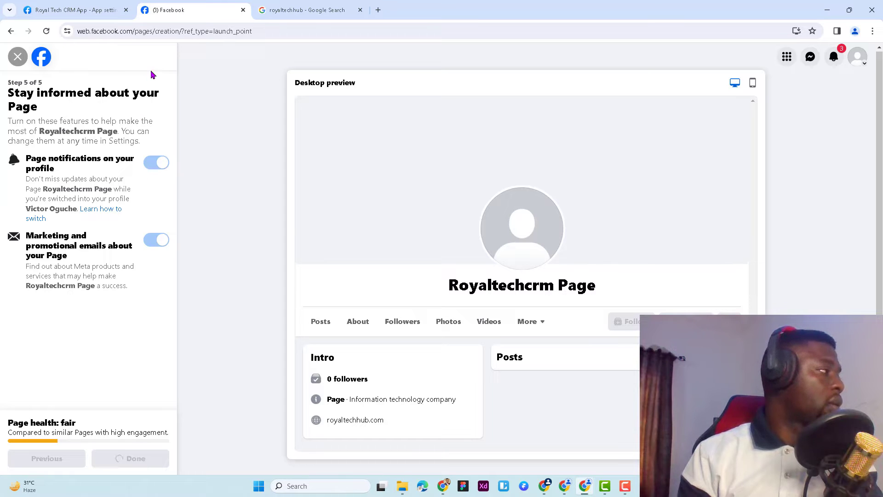
left_click(360, 10)
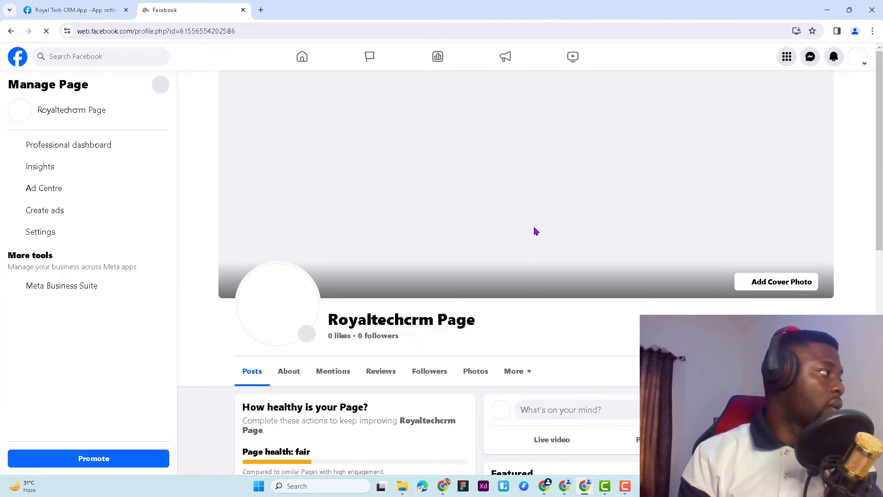
scroll(536, 231, "down", 3)
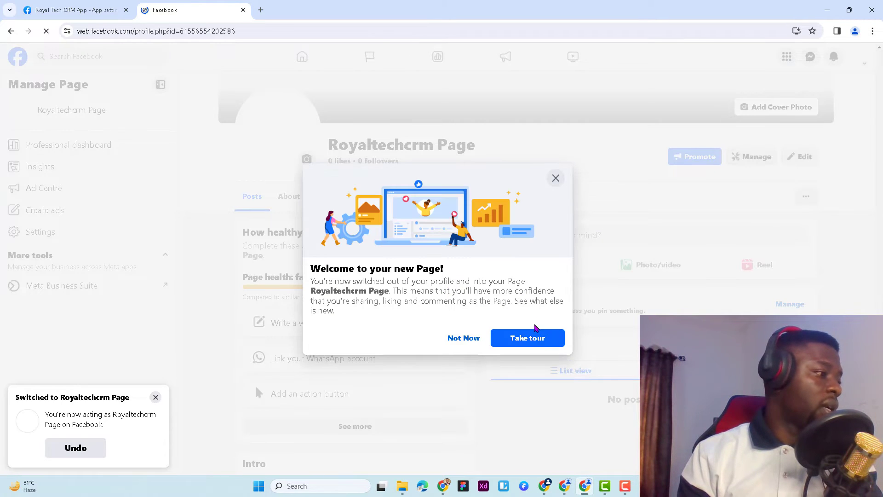
left_click(463, 338)
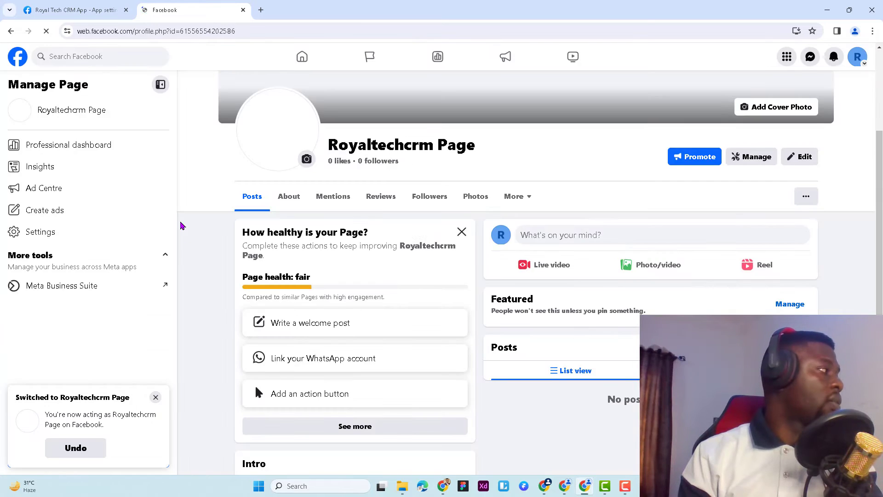
Switch to the Royal Tech CRM App in Meta for Developers and open its Messenger API settings
left_click(92, 16)
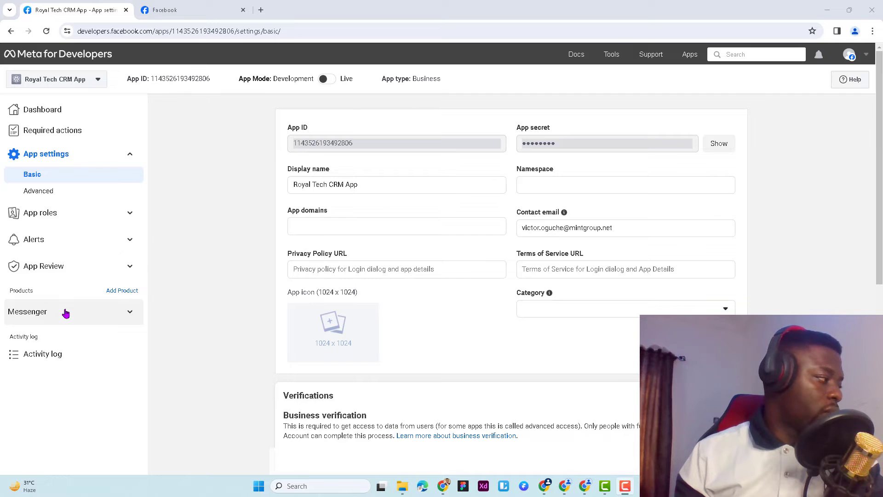
left_click(65, 313)
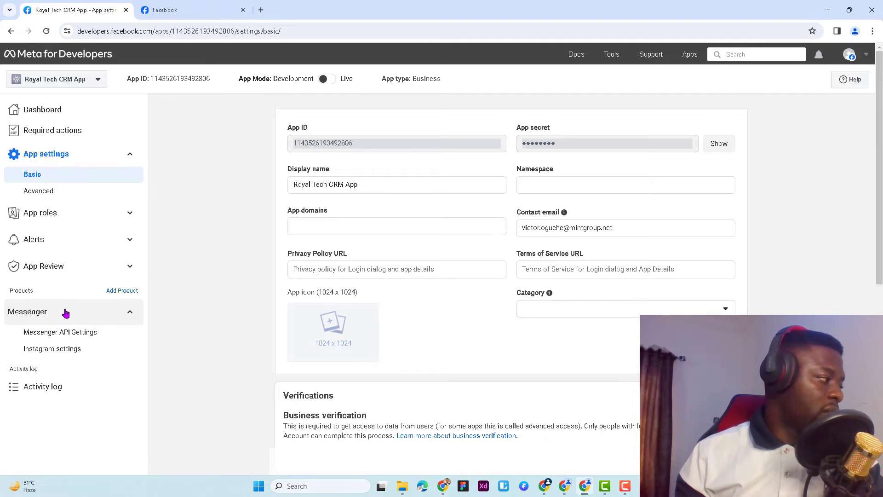
left_click(68, 338)
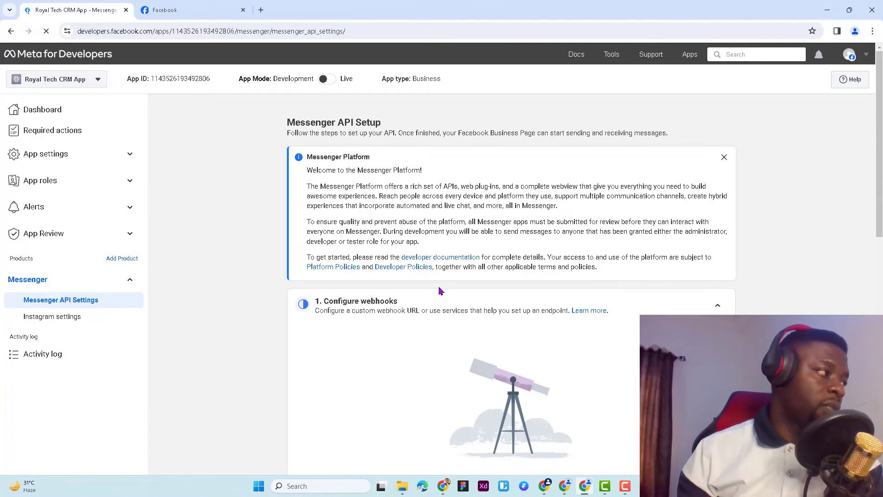
Connect Royaltechcrm Page to the app for access tokens, continuing with the current profile, selecting only that page and saving the requested Messenger permission
scroll(440, 291, "down", 8)
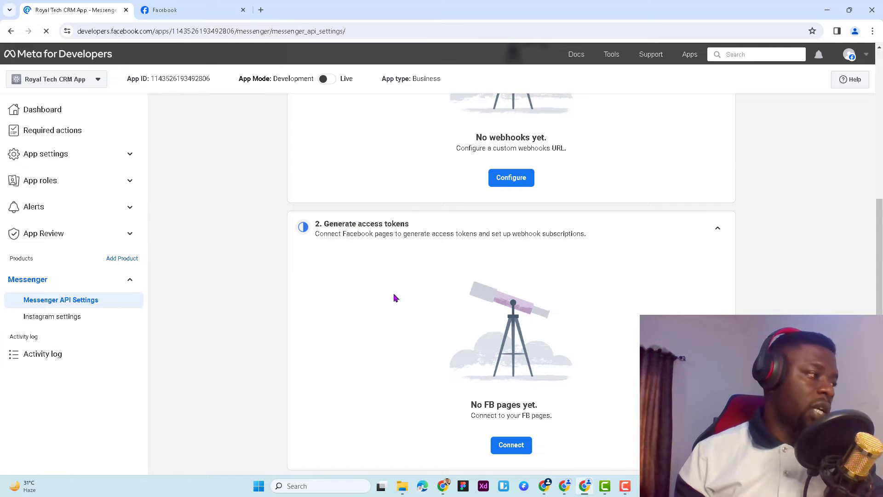
scroll(393, 296, "down", 3)
left_click(512, 299)
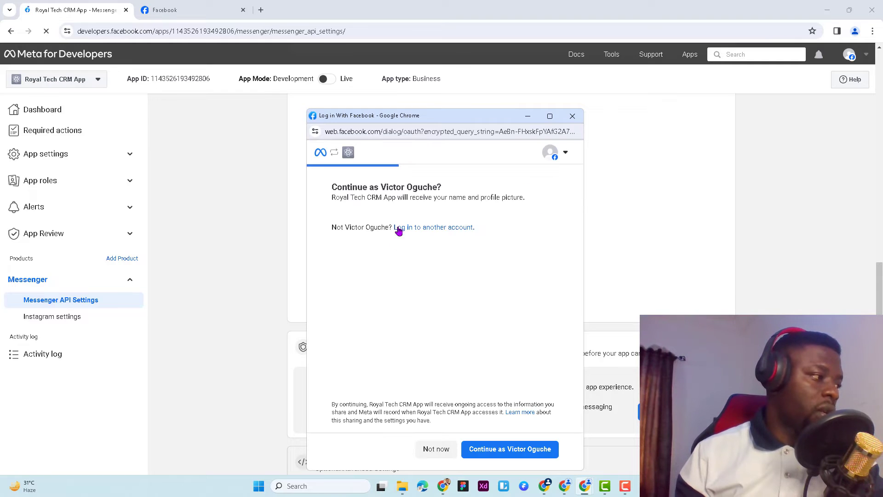
left_click(508, 449)
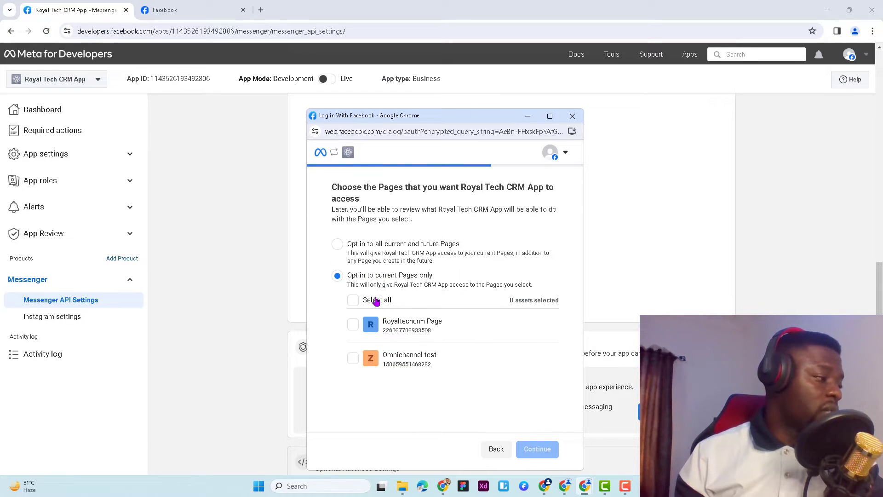
left_click(353, 325)
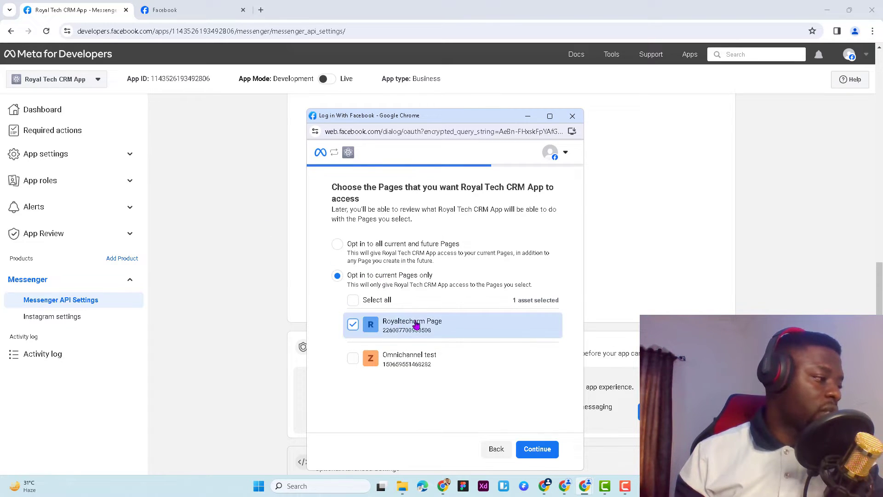
left_click(535, 448)
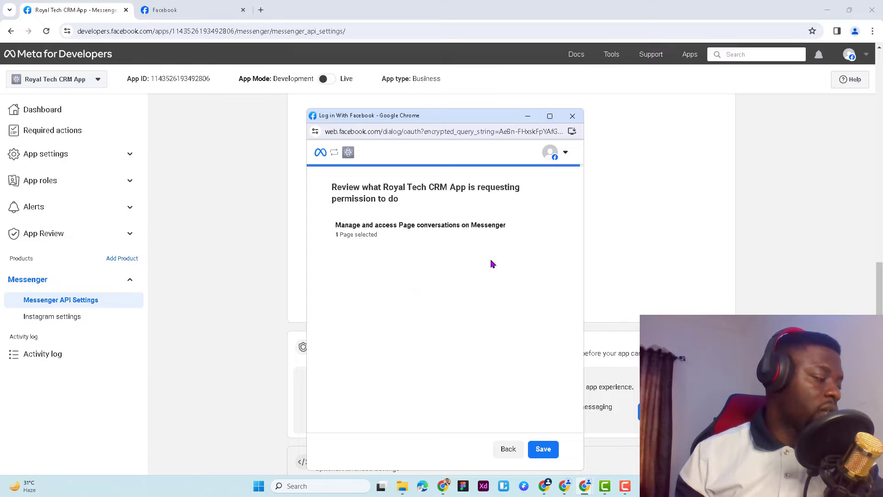
left_click(543, 448)
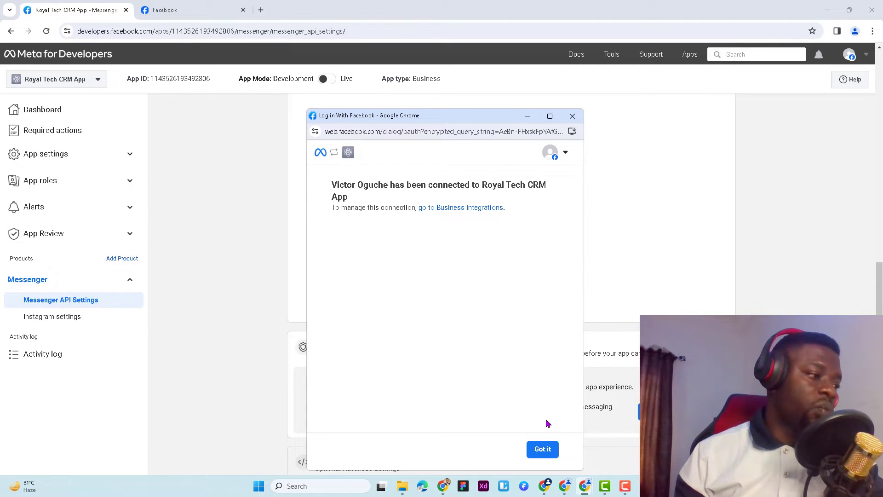
left_click(543, 449)
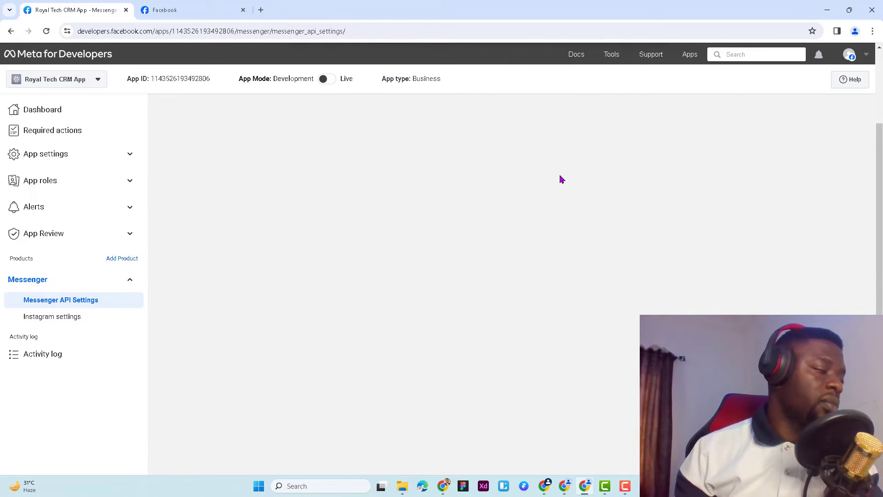
scroll(526, 236, "down", 5)
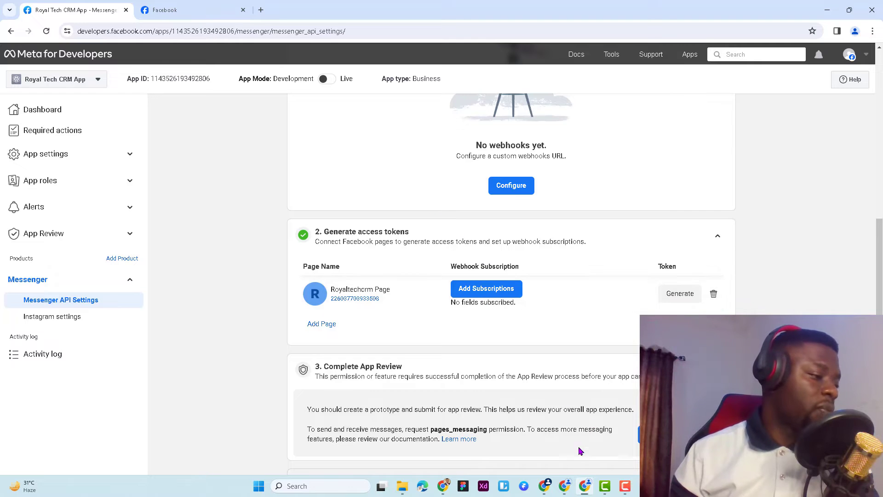
Switch to Dynamics 365 and start adding a Facebook page named "Royal Tech CRM page" to the account
left_click(546, 488)
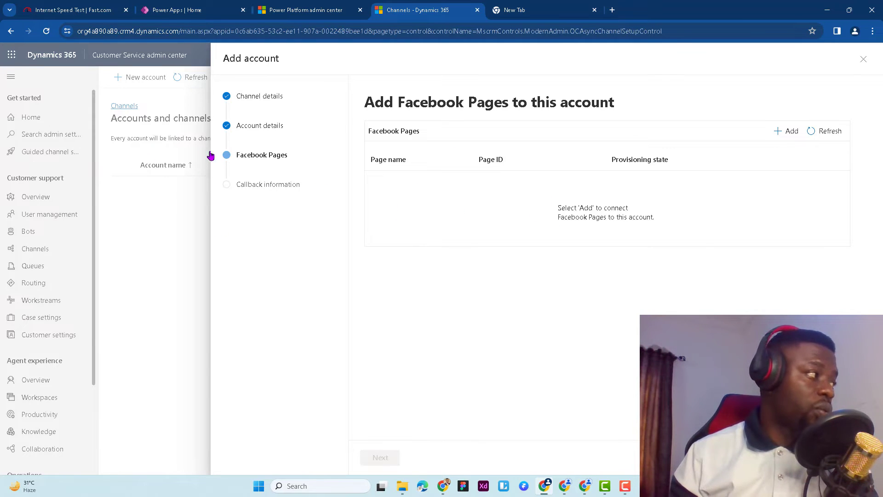
left_click(787, 131)
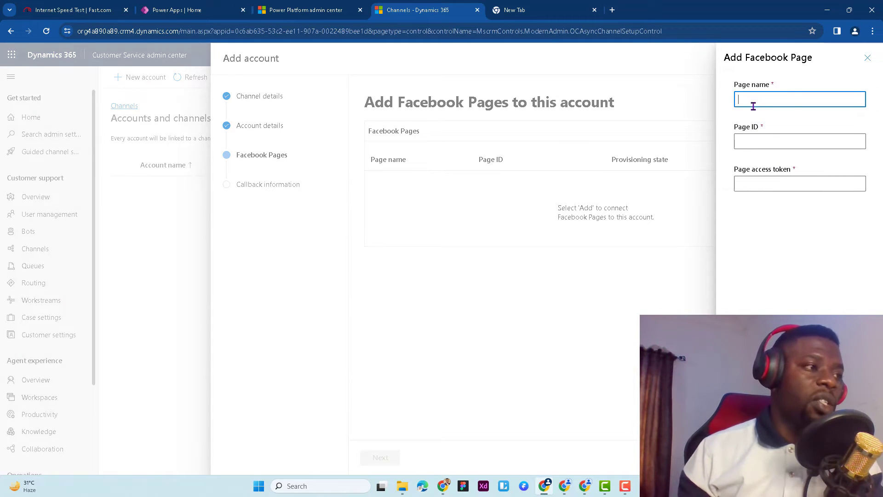
type("ROy")
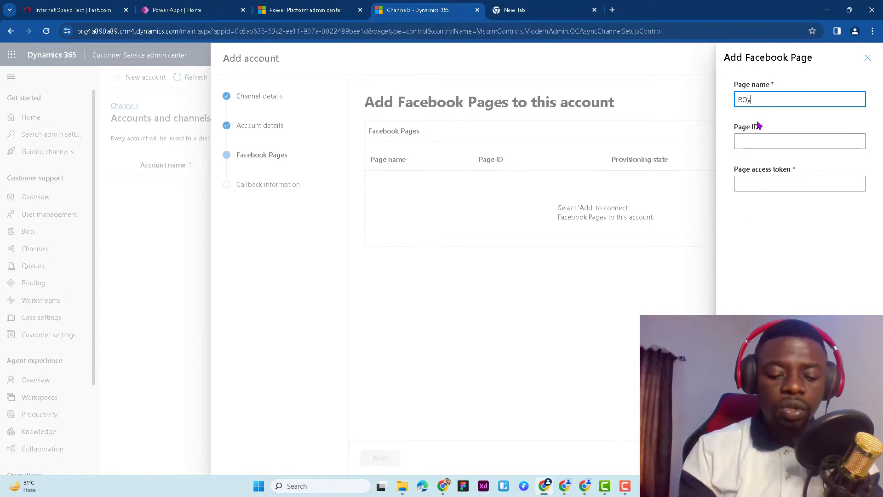
key("BackSpace")
key("BackSpace")
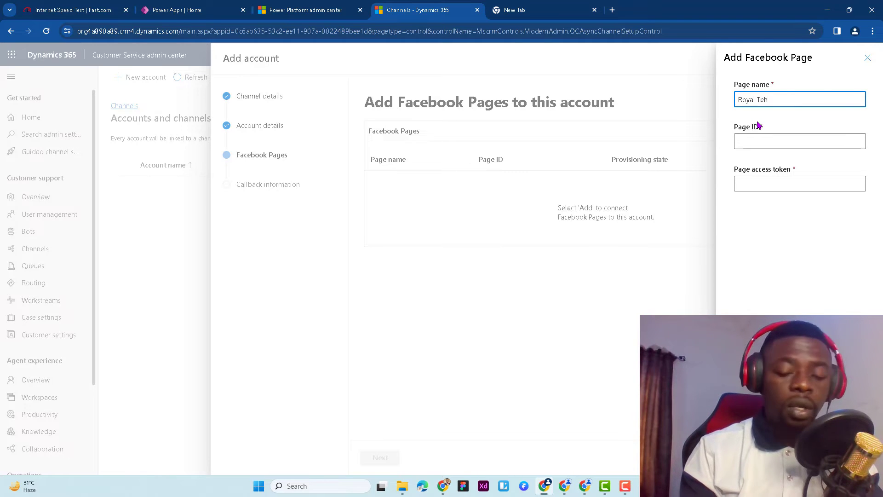
type("ch CRM p")
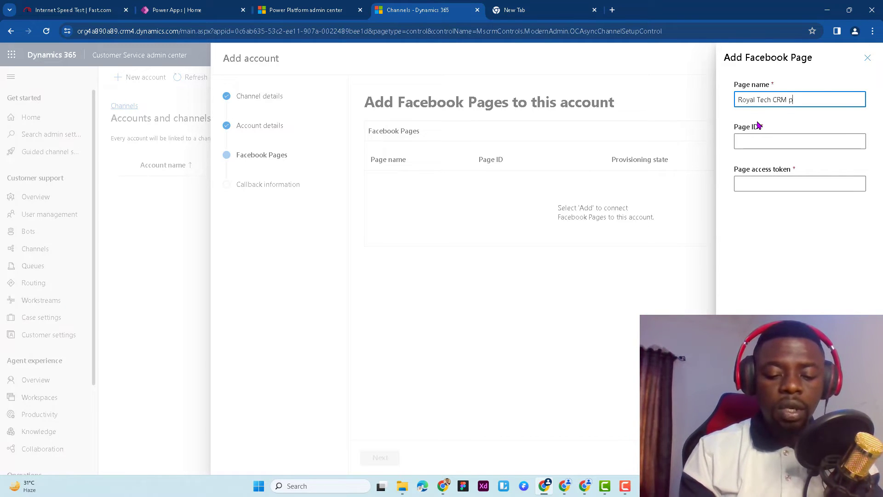
type("age")
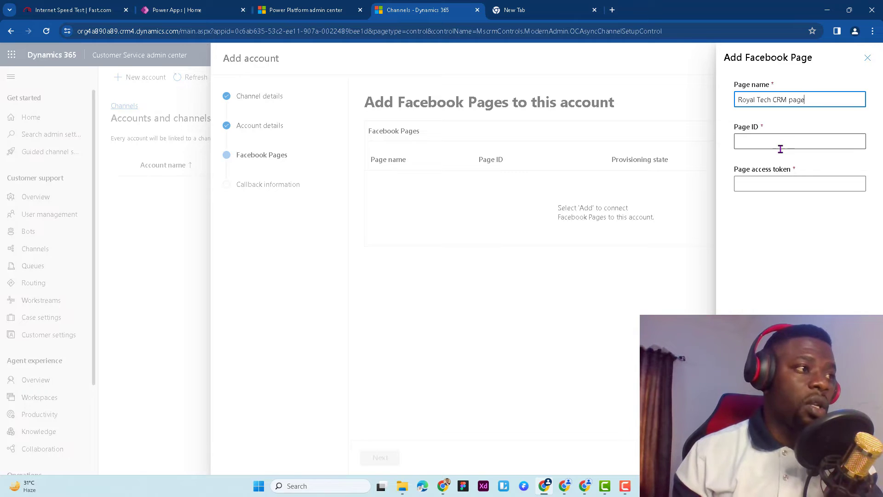
Copy Royaltechcrm Page's ID from the Messenger API settings into the new Facebook page's Page ID in Dynamics 365
left_click(581, 493)
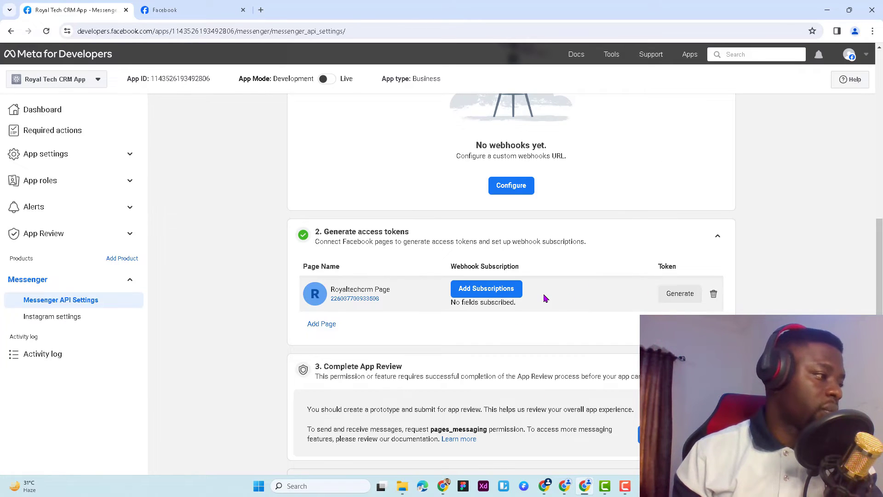
left_click(354, 300)
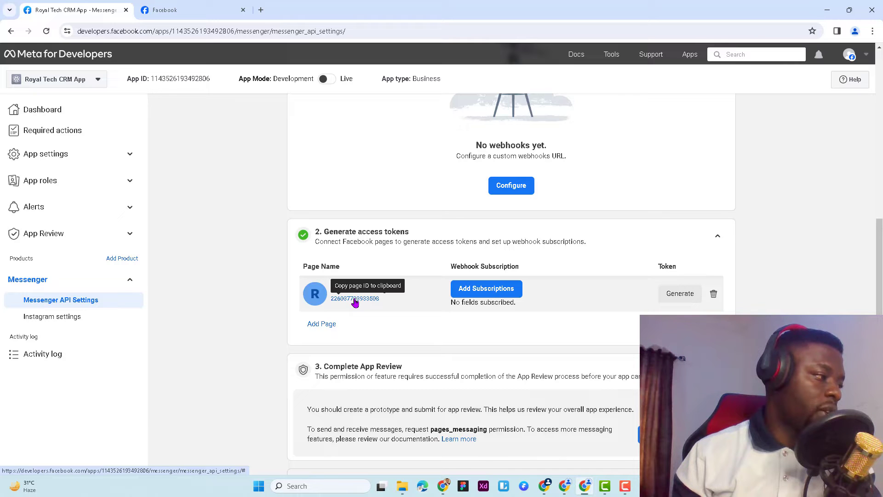
mouse_move(560, 492)
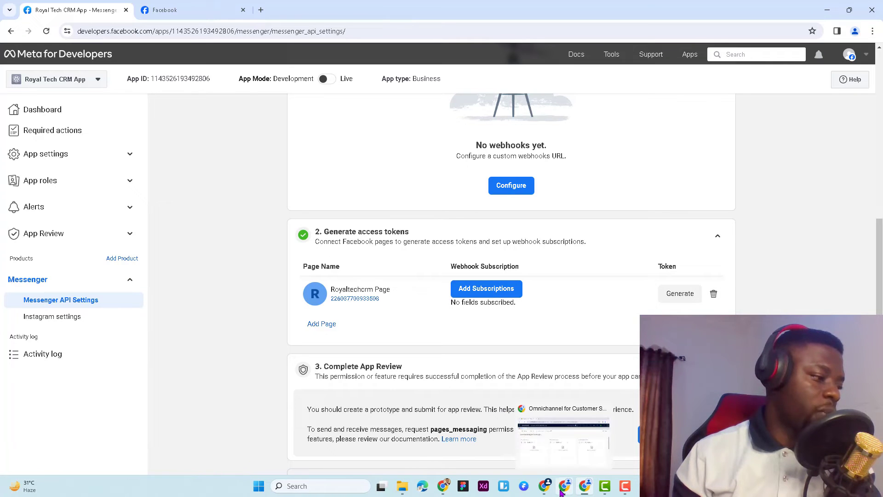
left_click(563, 435)
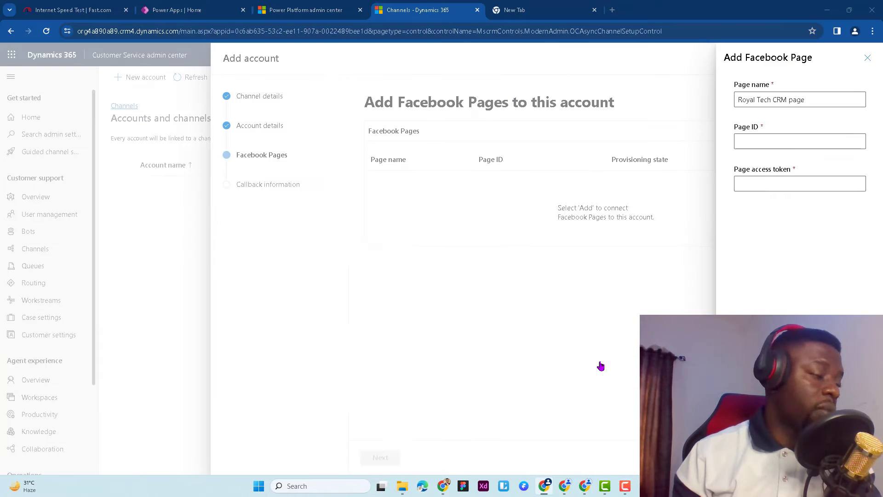
left_click(748, 141)
key("ctrl+v")
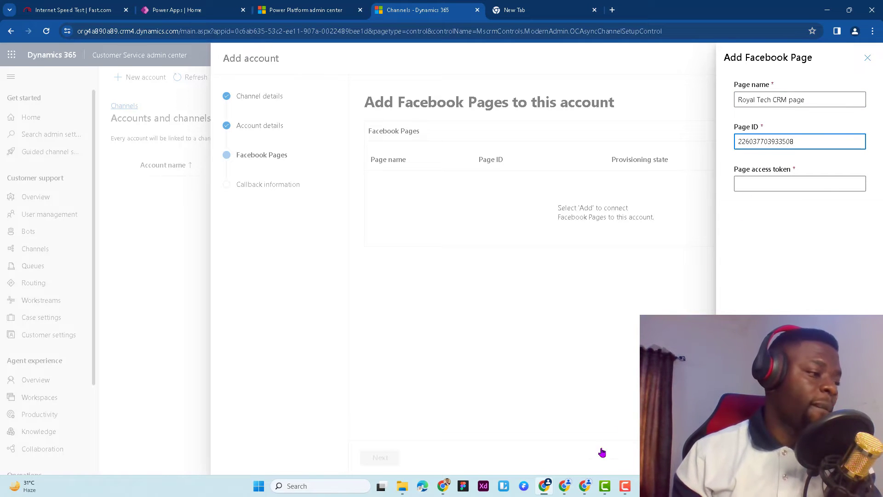
Switch to Meta for Developers, generate an access token for Royaltechcrm Page, acknowledge the security notice and copy the token
mouse_move(584, 486)
left_click(589, 462)
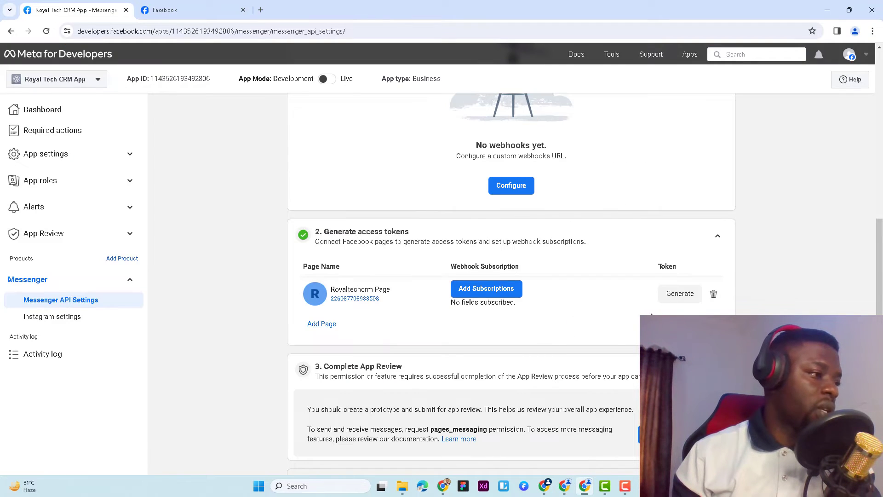
left_click(677, 296)
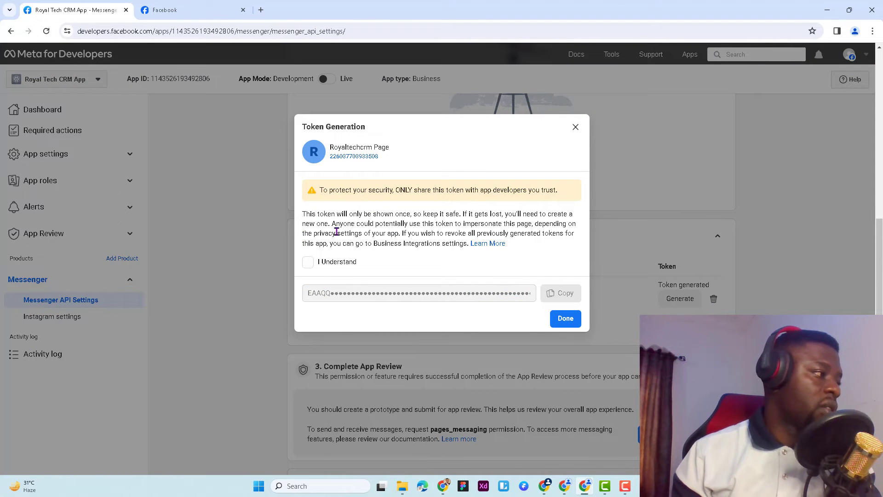
left_click(316, 264)
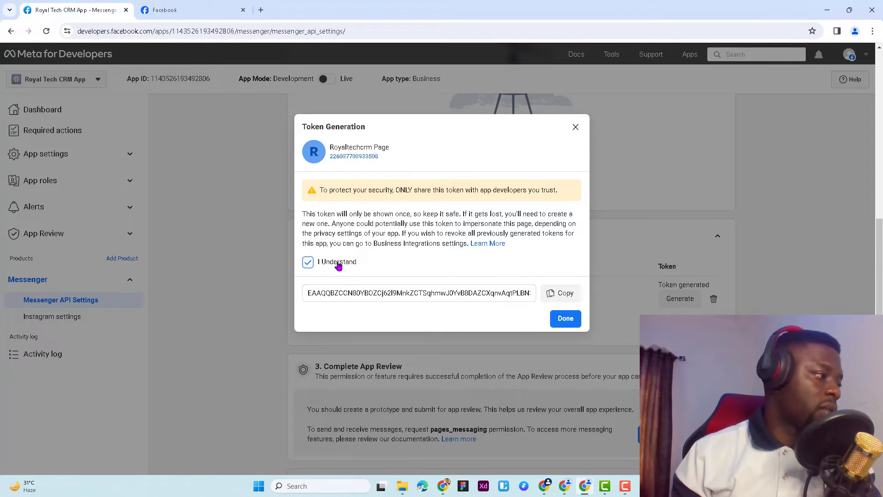
left_click(560, 293)
left_click(565, 318)
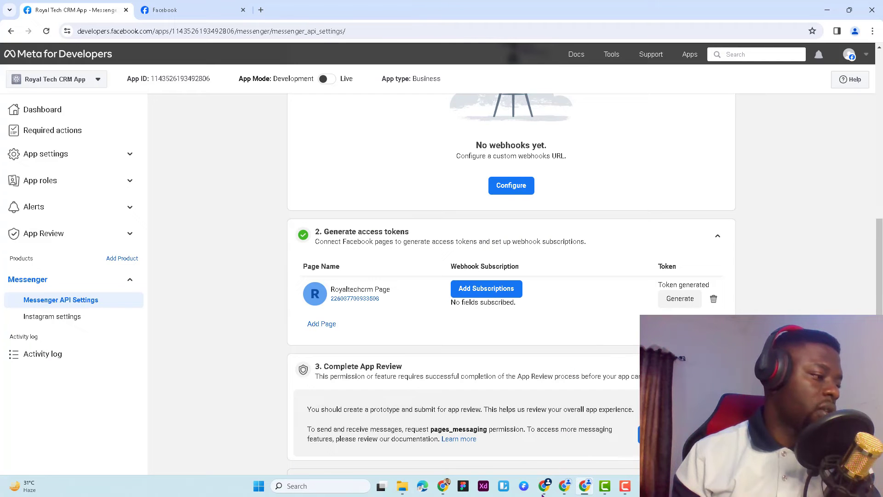
Paste the page access token into the new Facebook page in Dynamics 365, add the page and continue to the callback information
mouse_move(543, 491)
left_click(572, 404)
left_click(752, 183)
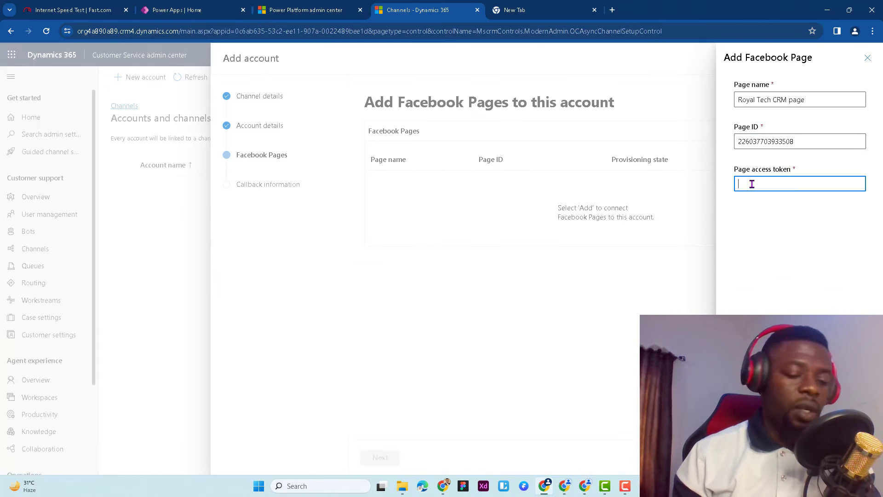
key("ctrl+v")
left_click(753, 457)
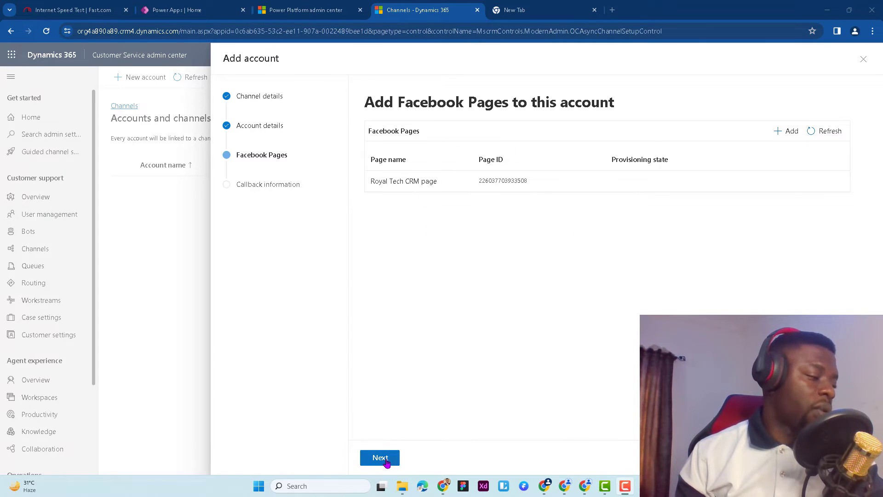
left_click(381, 458)
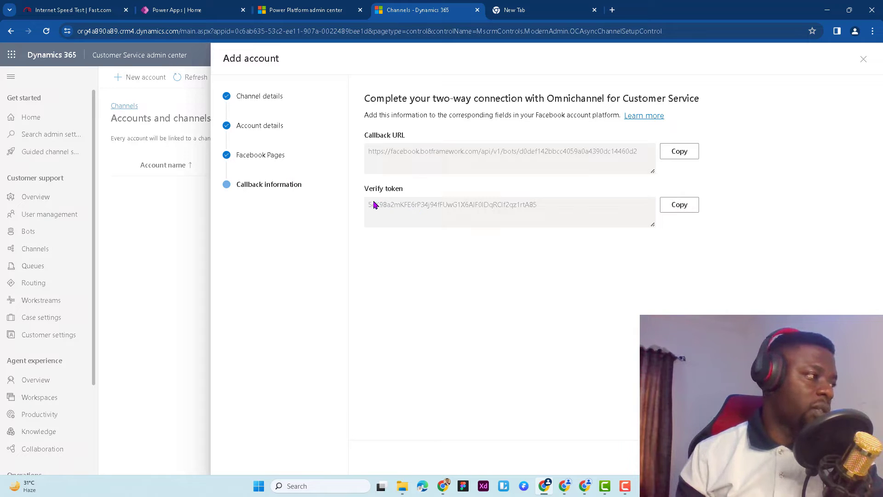
Copy the callback URL from Dynamics 365 into the Callback URL of the Messenger webhook configuration in Meta for Developers
left_click(680, 153)
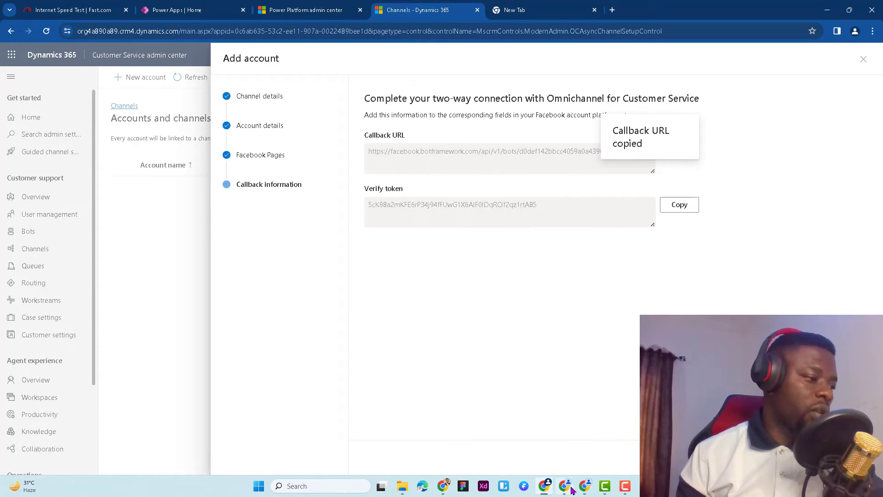
mouse_move(582, 490)
left_click(581, 439)
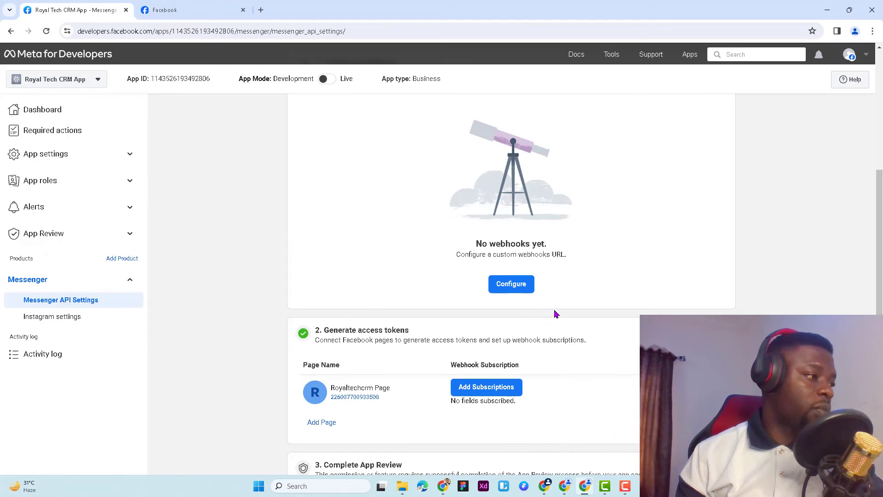
left_click(511, 285)
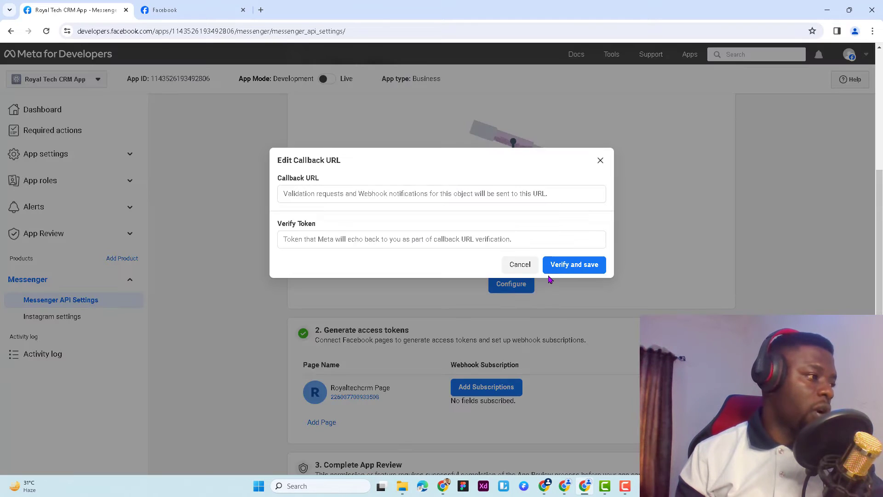
left_click(362, 195)
key("ctrl+v")
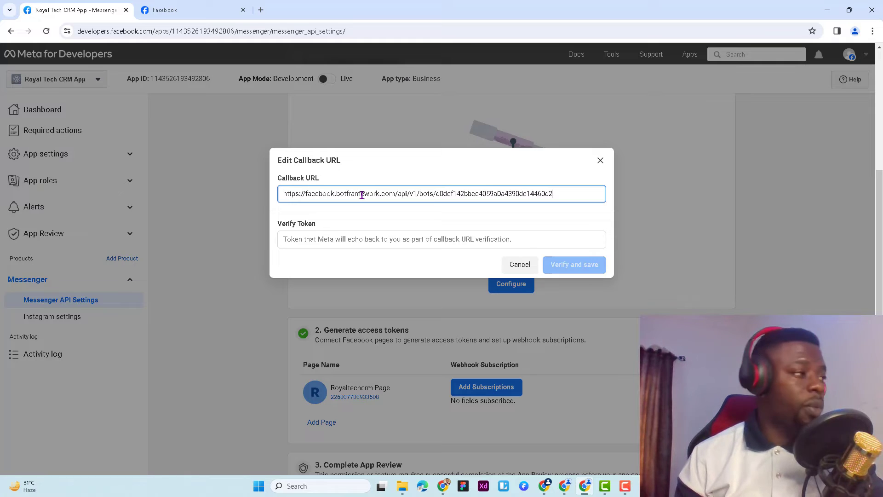
Copy the verify token from Dynamics 365 into the Messenger webhook configuration, then verify and save the webhook
left_click(544, 485)
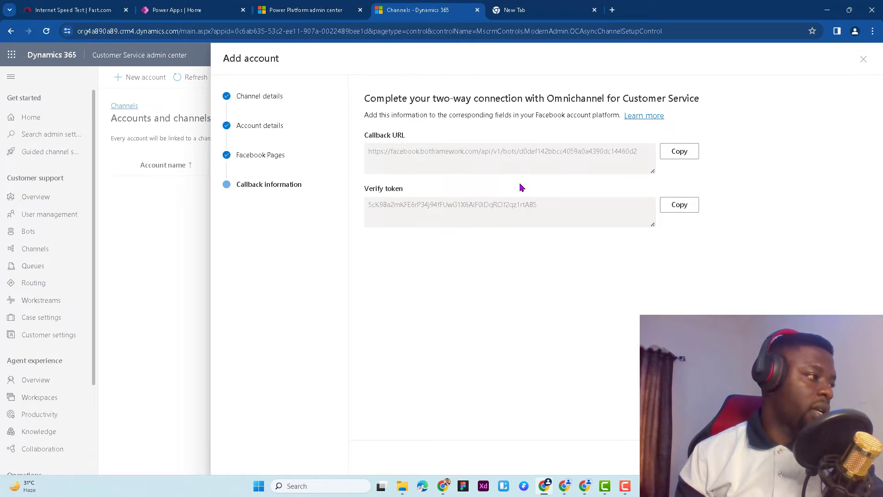
left_click(679, 206)
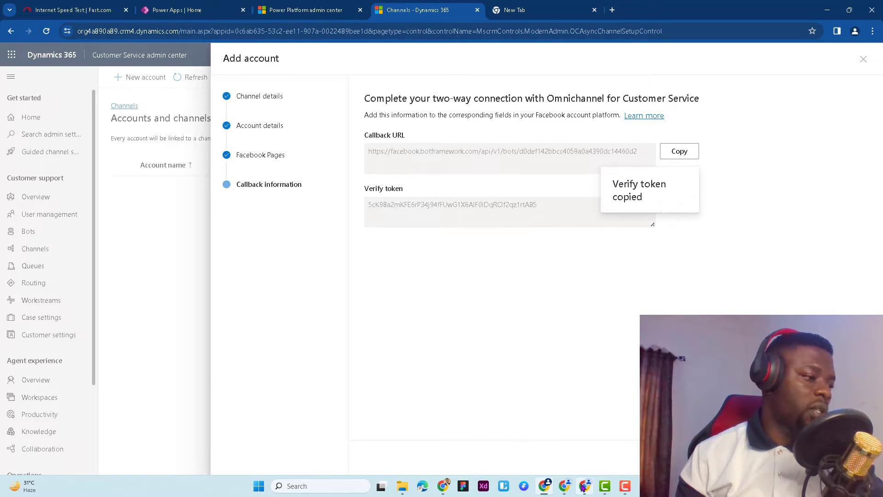
mouse_move(583, 486)
left_click(582, 462)
left_click(382, 239)
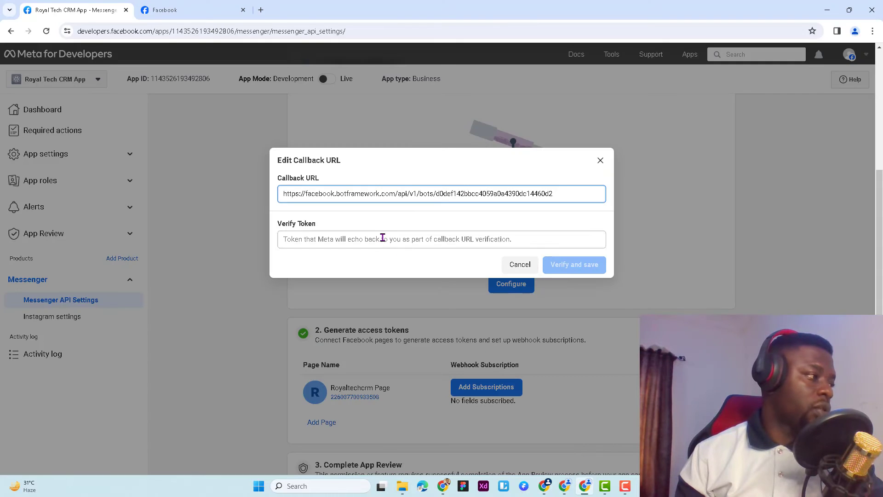
key("ctrl+v")
left_click(565, 267)
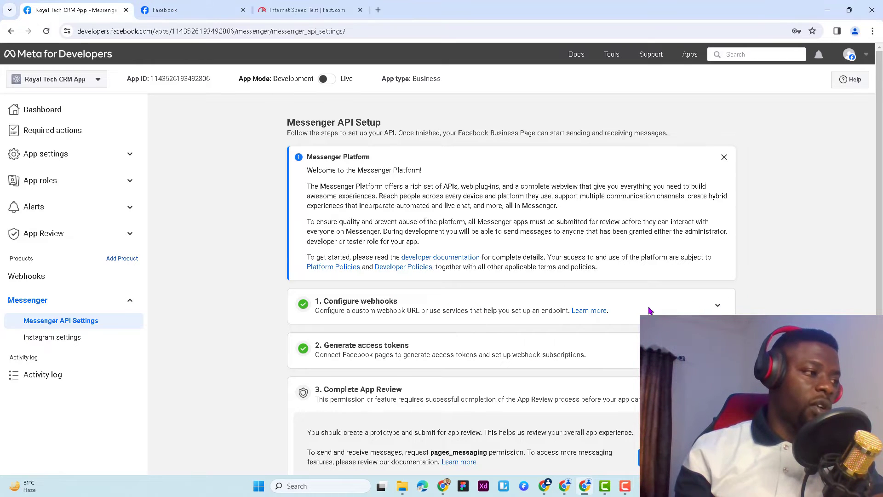
left_click(716, 305)
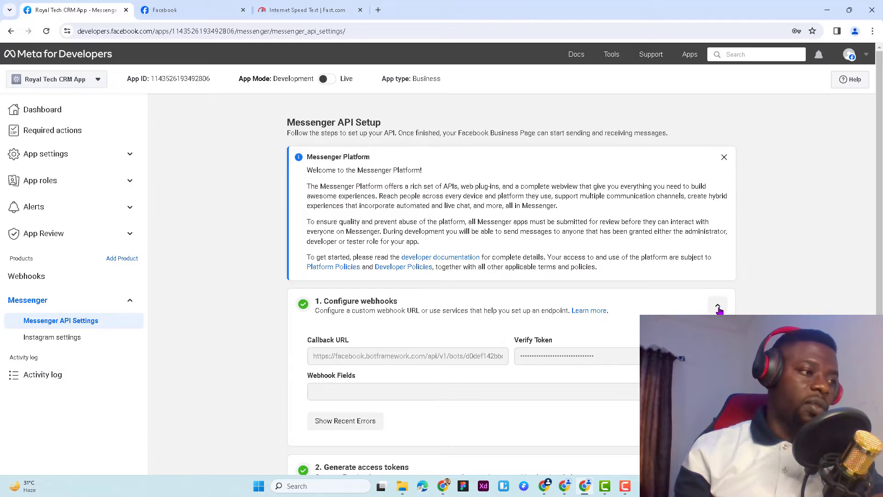
left_click(716, 305)
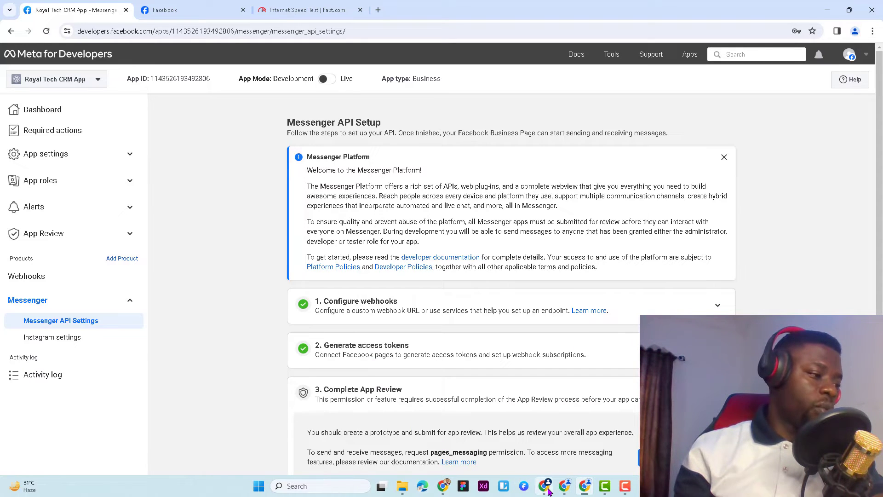
Switch to Dynamics 365, retry the server connection and refresh the Accounts and channels list
mouse_move(547, 488)
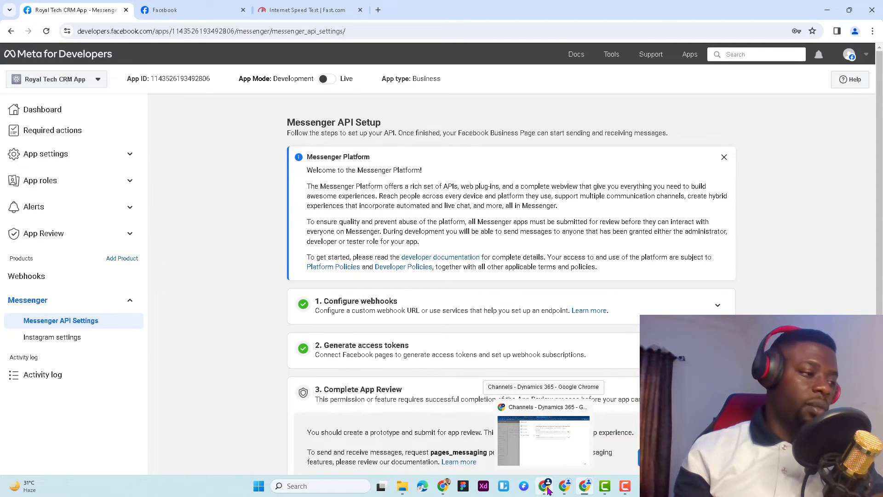
left_click(550, 455)
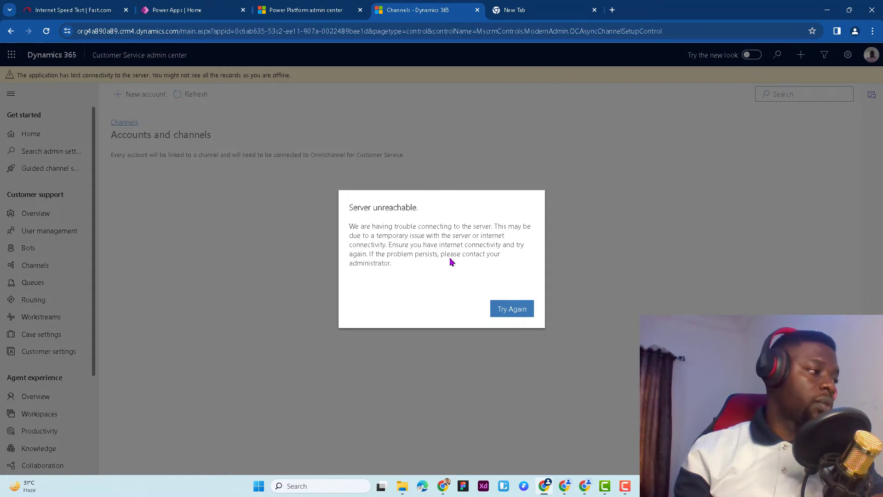
left_click(512, 309)
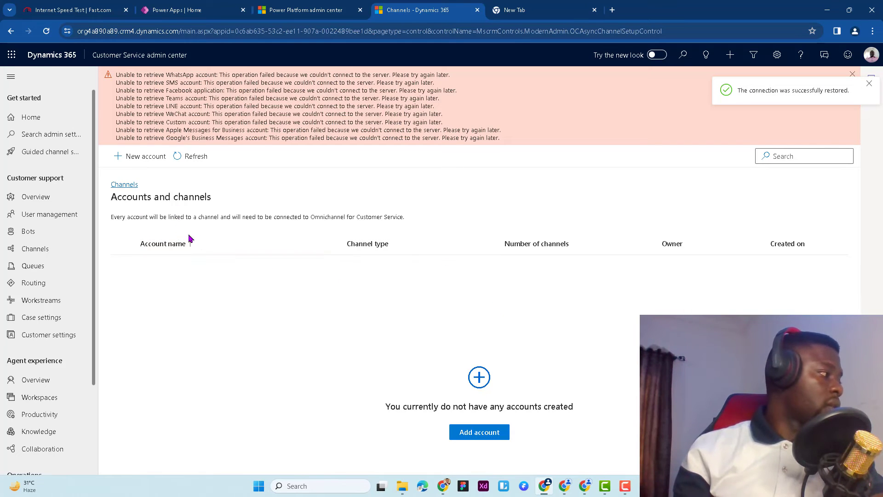
left_click(197, 157)
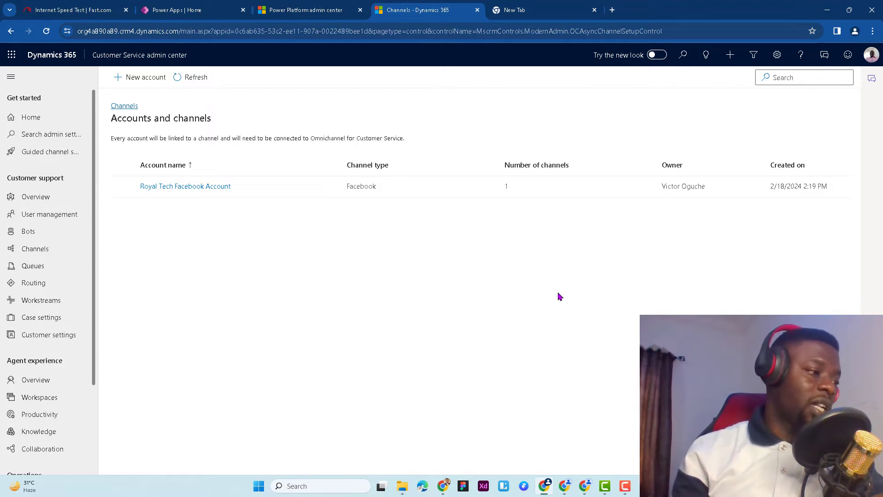
Switch to Meta for Developers, open the Messenger webhook fields for editing and subscribe to group_feed
mouse_move(586, 479)
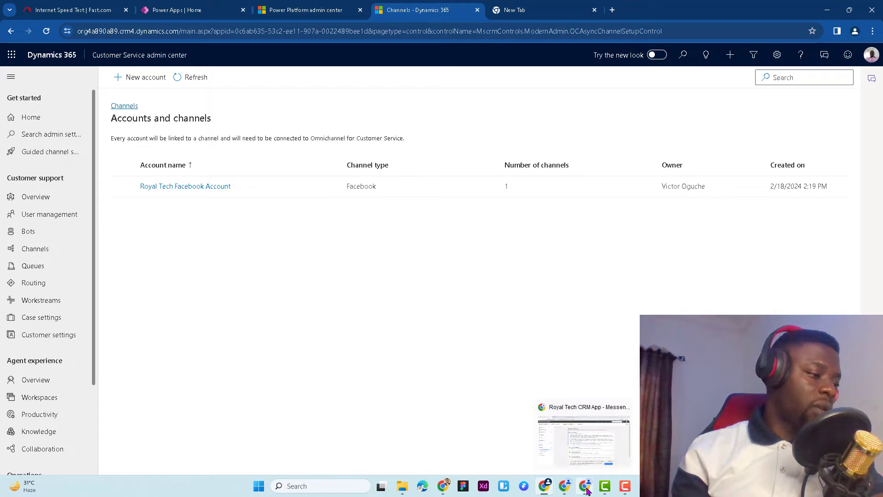
left_click(587, 432)
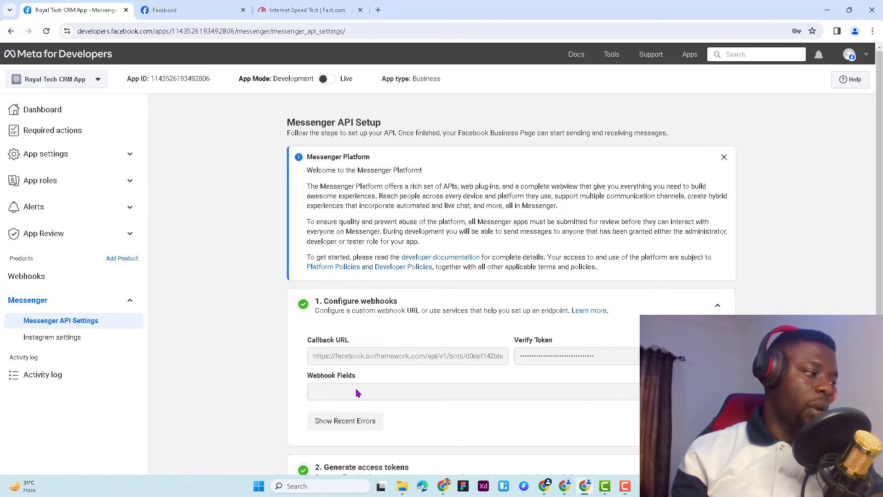
left_click(700, 392)
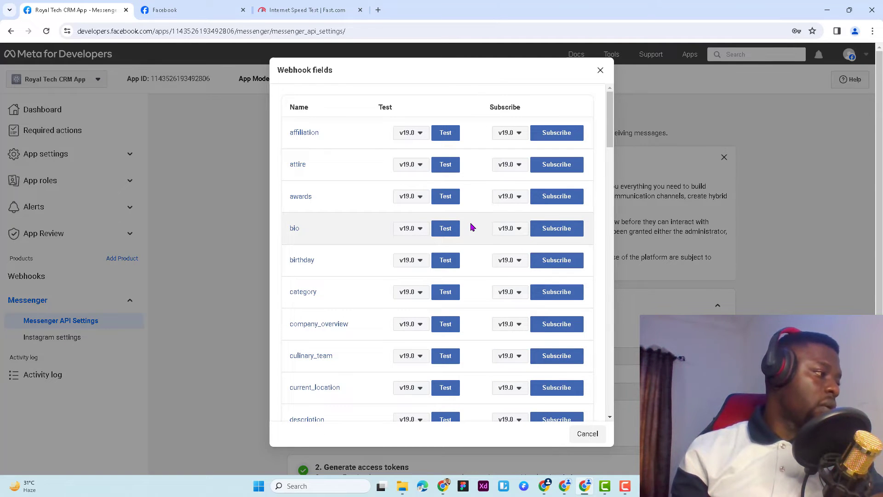
scroll(471, 226, "down", 2)
scroll(472, 225, "down", 1)
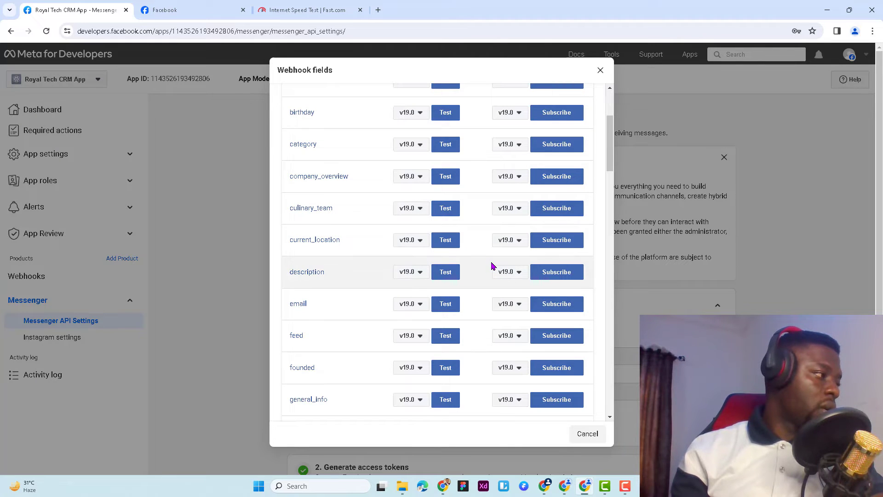
scroll(489, 262, "down", 1)
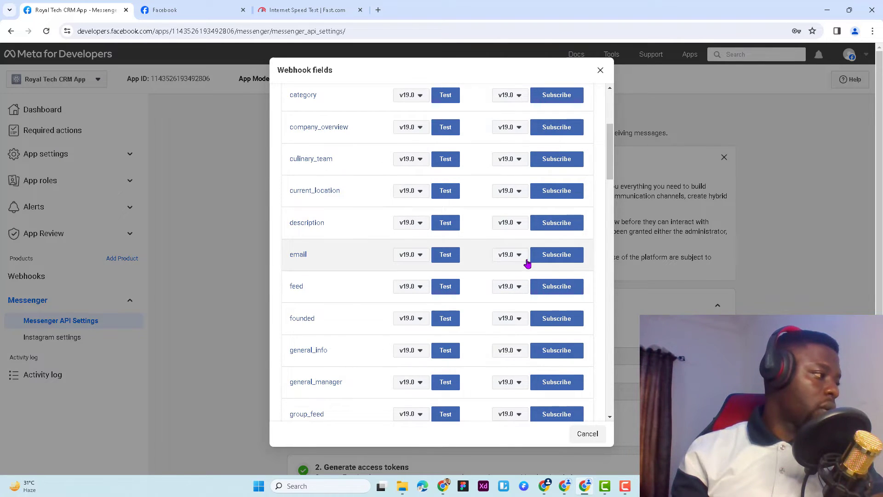
scroll(527, 268, "down", 1)
left_click(547, 364)
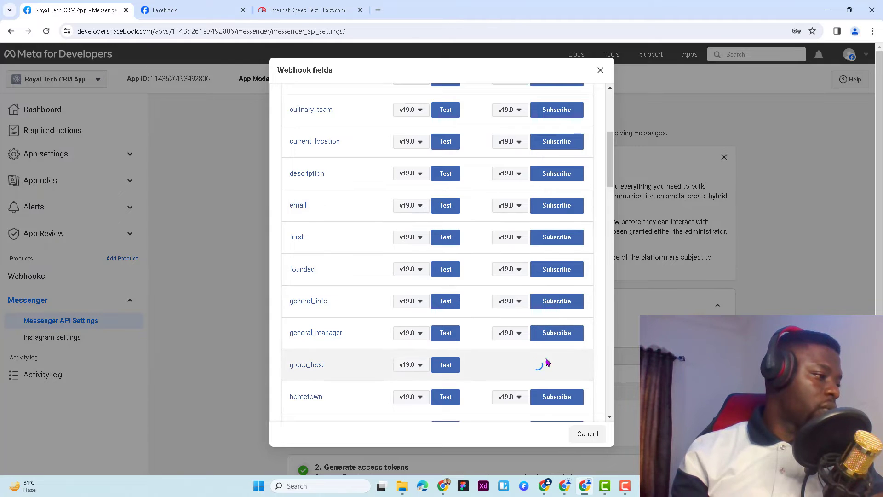
Subscribe the Messenger webhook to message_deliveries, message_echoes, message_reactions, message_reads and messages
scroll(522, 283, "down", 3)
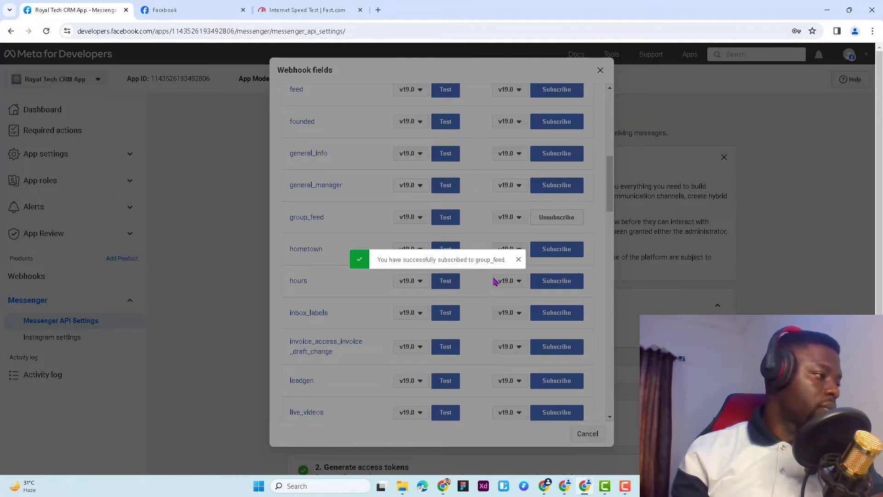
scroll(525, 289, "down", 5)
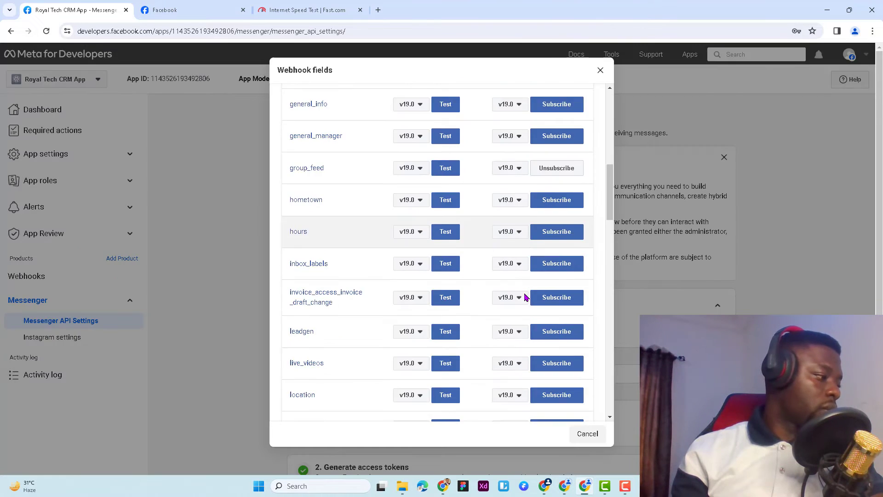
left_click(540, 304)
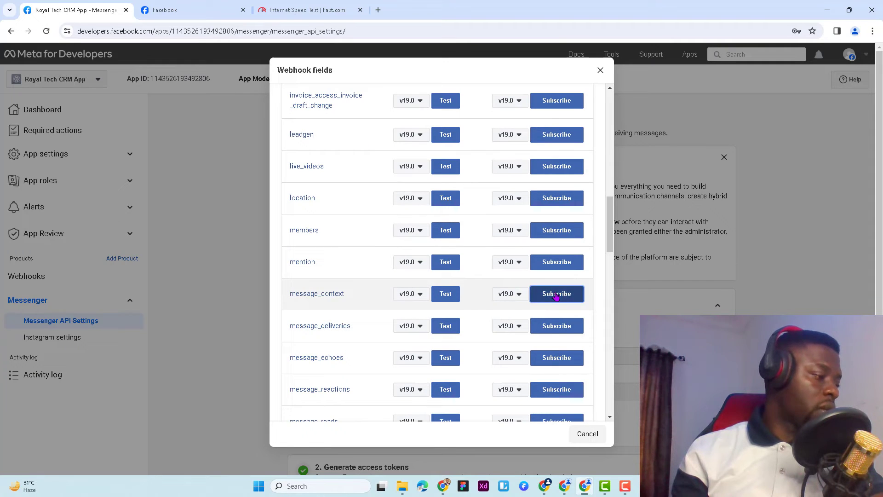
left_click(554, 327)
left_click(559, 357)
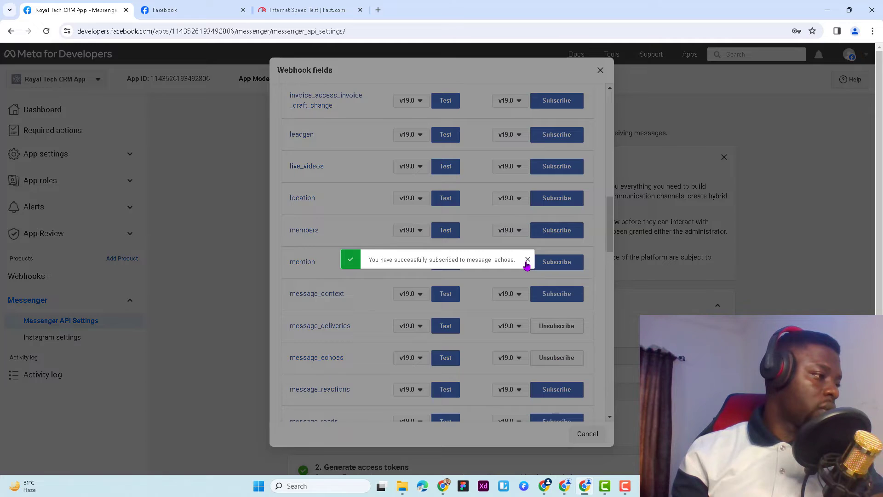
left_click(527, 259)
scroll(561, 276, "down", 3)
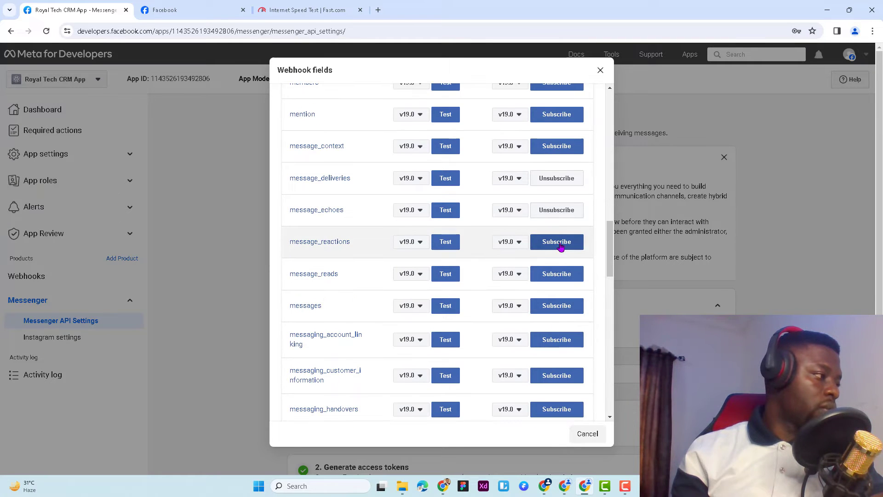
left_click(561, 248)
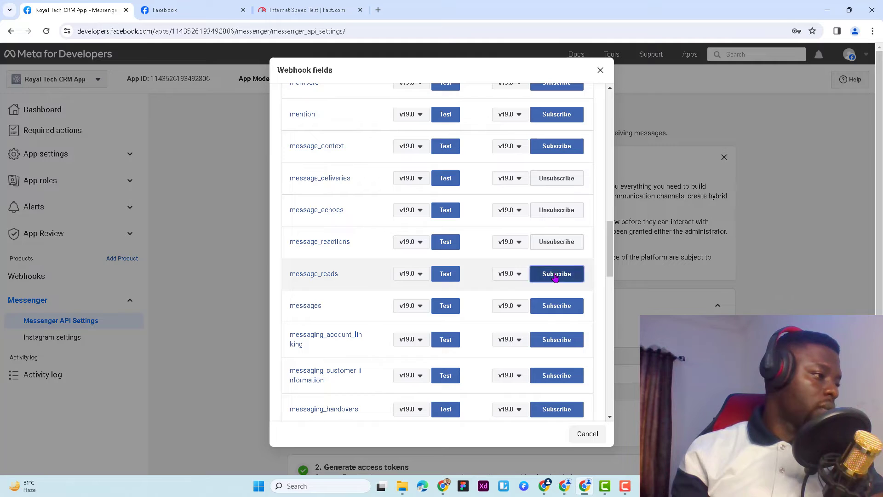
left_click(554, 274)
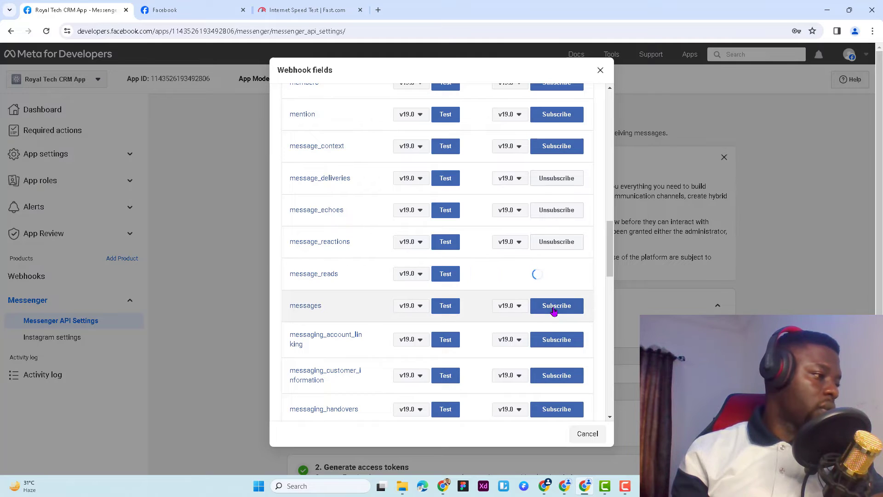
left_click(553, 306)
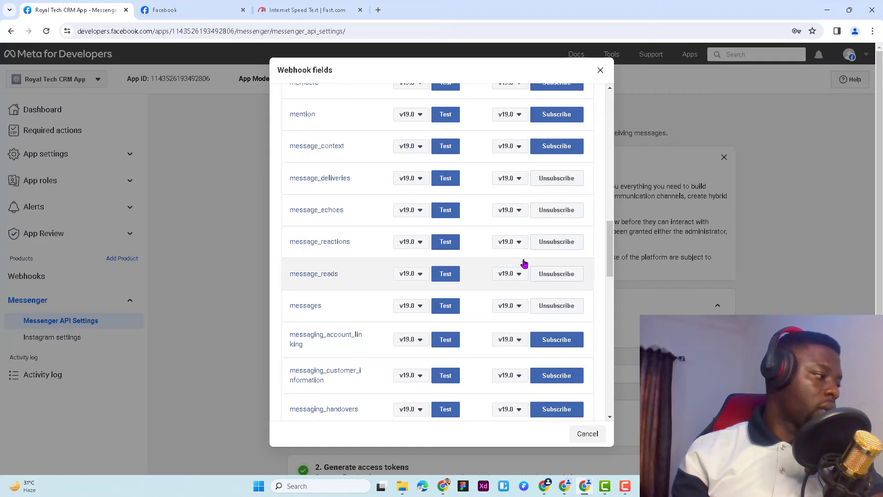
Subscribe the Messenger webhook to messaging_account_linking, messaging_customer_information, messaging_handovers and messaging_optins, and try messaging_in_thread_lead_form_submit
left_click(562, 339)
scroll(527, 339, "down", 2)
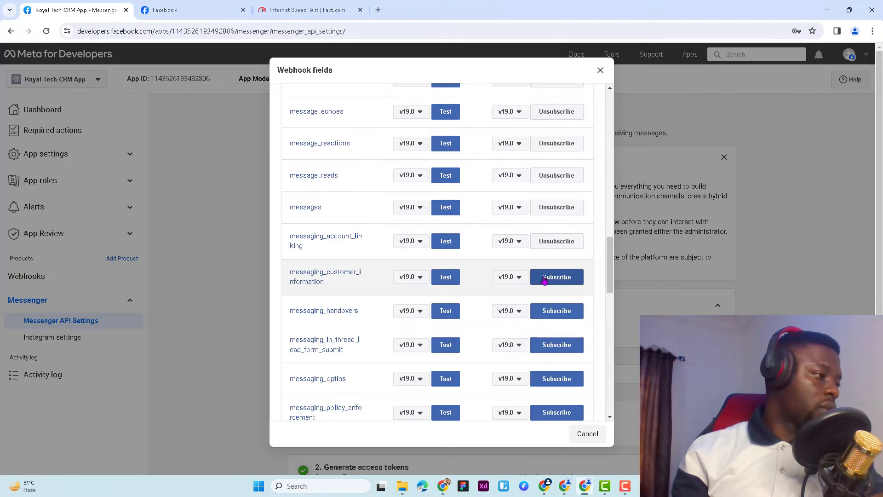
left_click(544, 279)
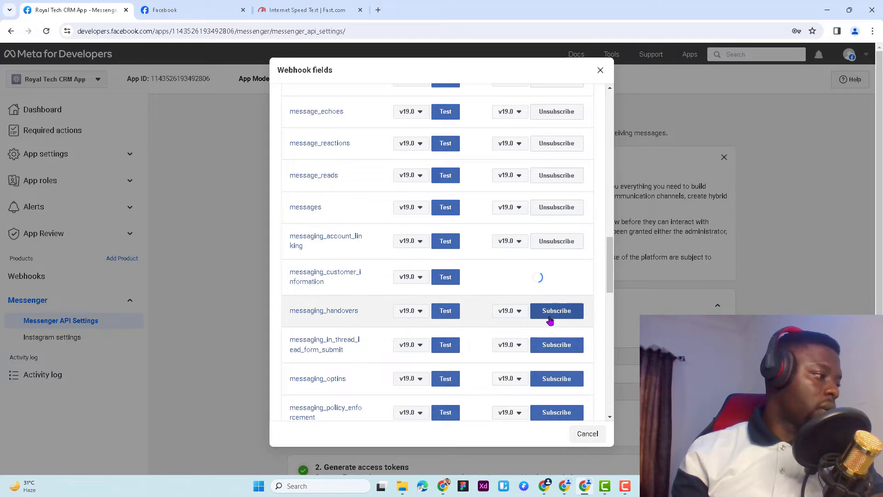
left_click(550, 311)
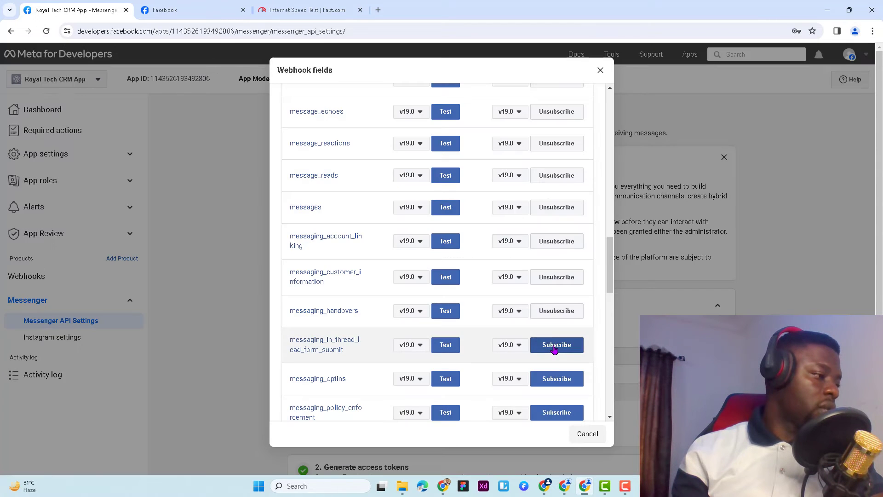
left_click(553, 349)
left_click(553, 378)
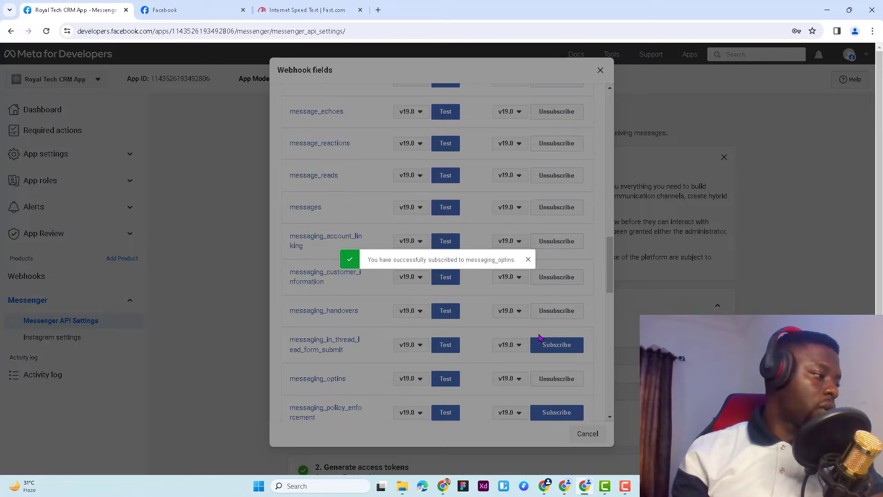
left_click(528, 259)
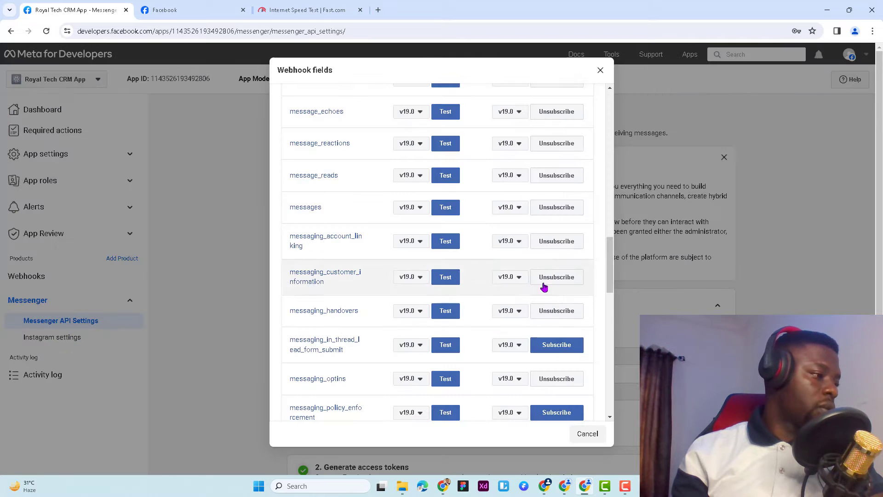
Subscribe the webhook to messaging_policy_enforcement, messaging_postbacks and messaging_referrals, and retry subscribing to messaging_in_thread_lead_form_submit
left_click(558, 345)
scroll(558, 331, "down", 2)
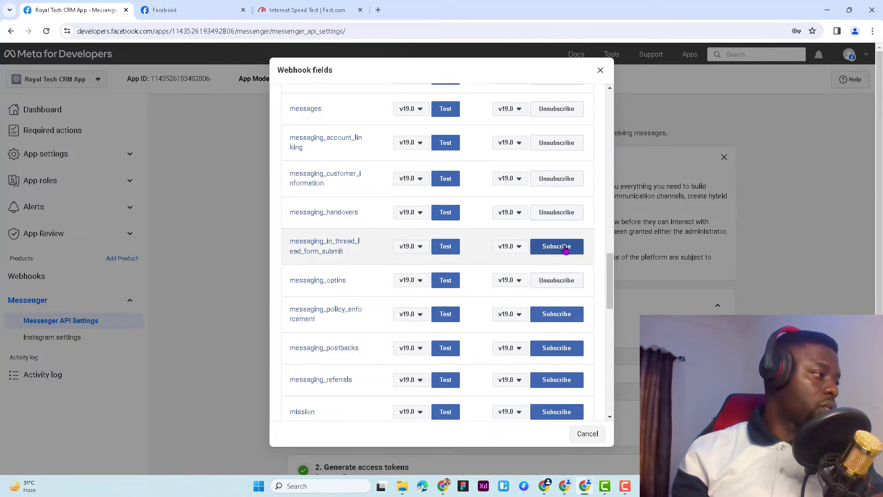
left_click(564, 248)
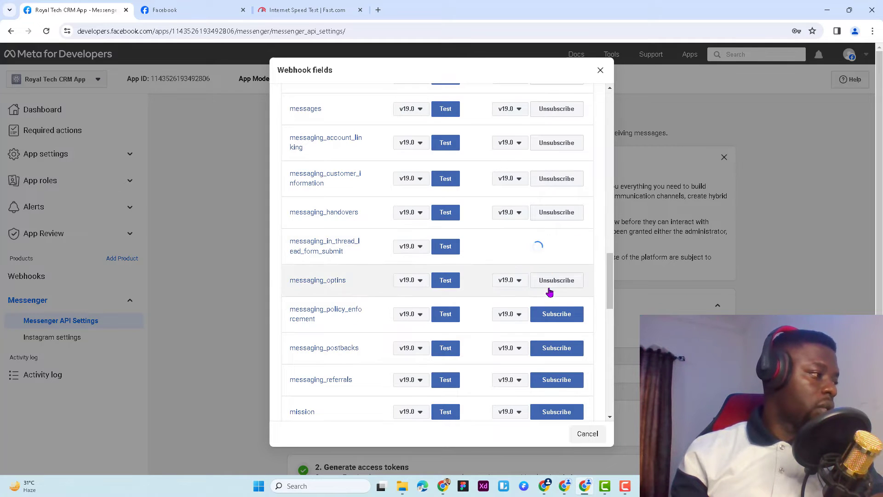
left_click(556, 318)
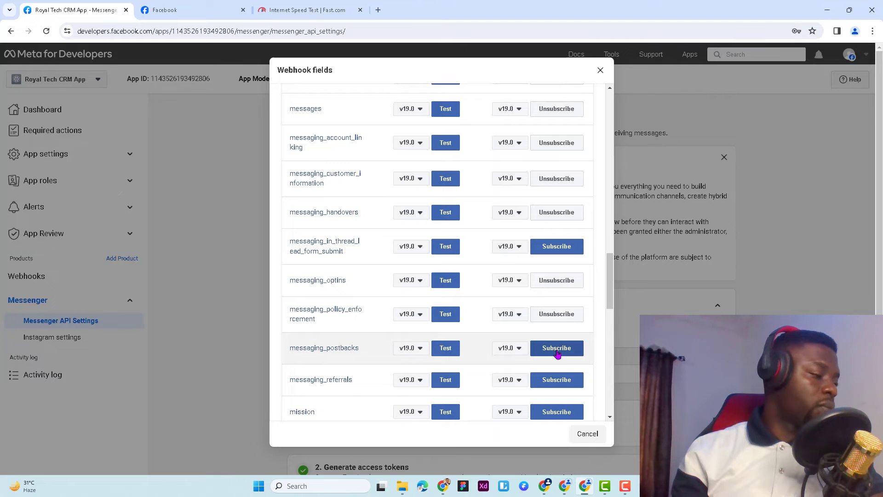
left_click(557, 352)
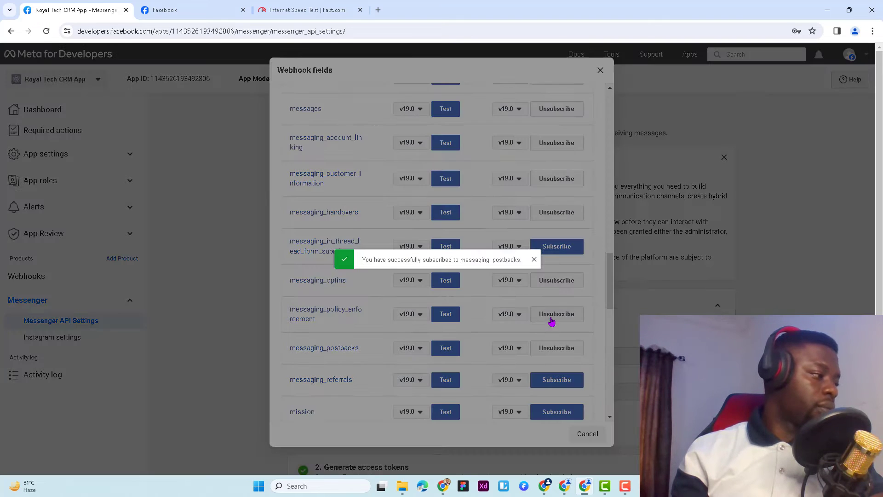
left_click(535, 260)
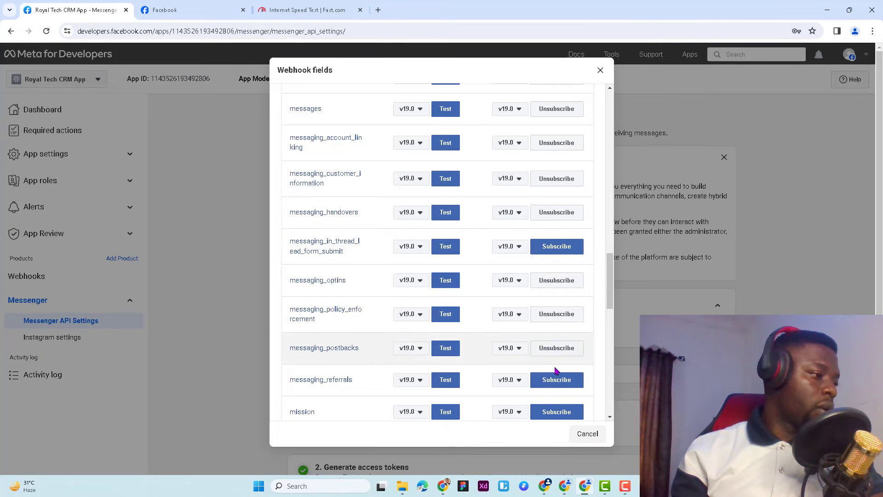
left_click(561, 381)
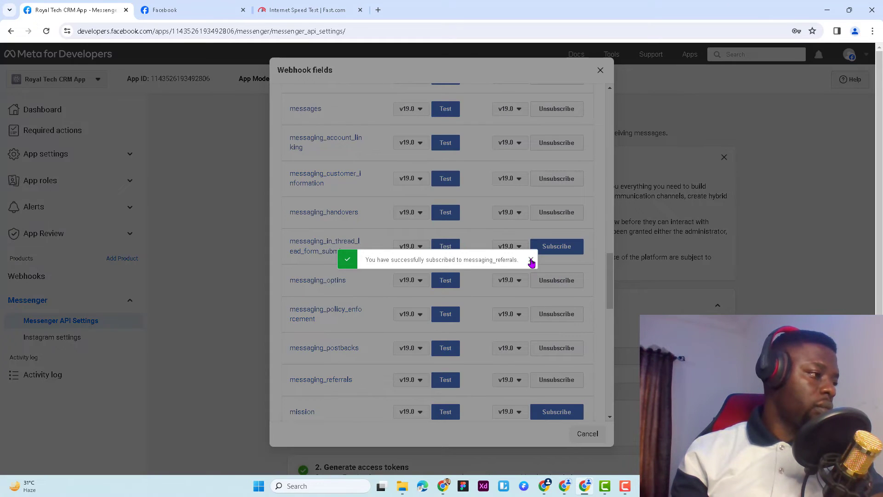
left_click(531, 261)
left_click(554, 250)
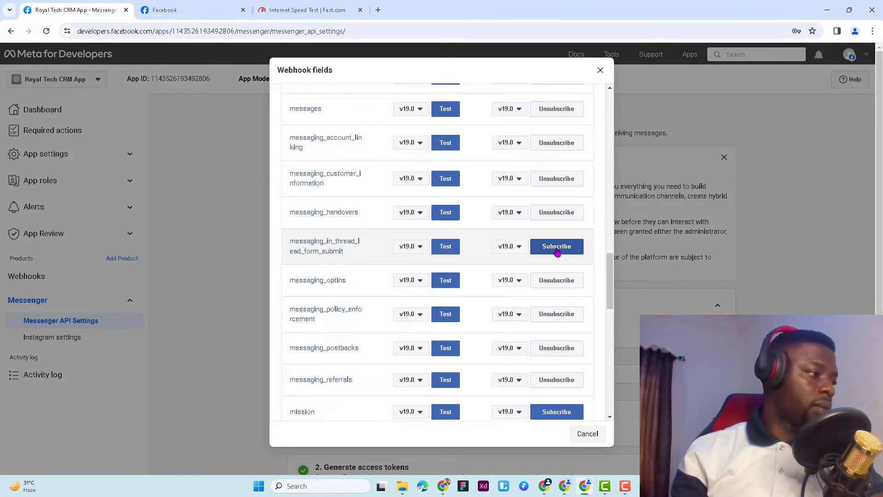
Review the remaining webhook fields, close the field list and check the saved webhook configuration
scroll(547, 299, "down", 3)
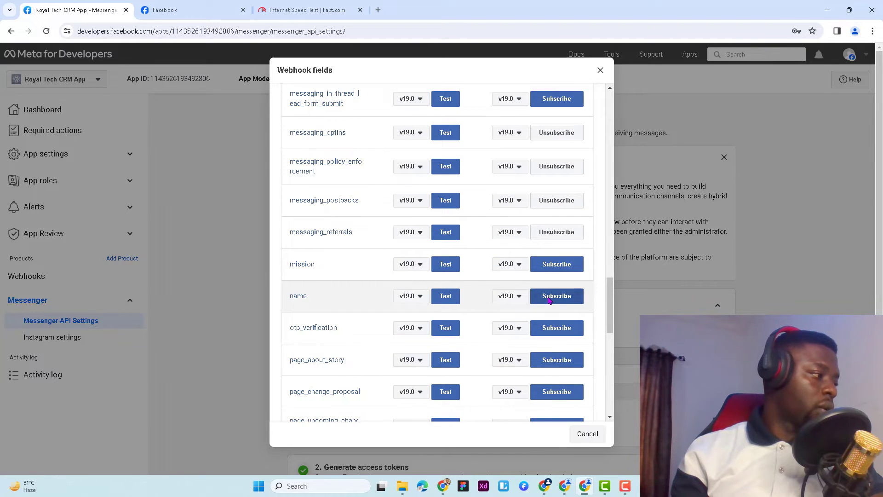
scroll(549, 299, "down", 1)
scroll(549, 300, "down", 2)
scroll(551, 299, "up", 15)
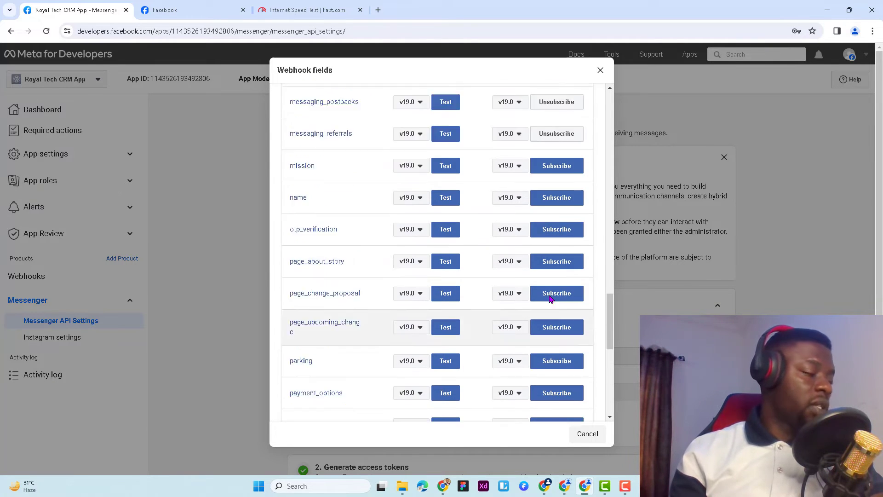
scroll(550, 300, "up", 15)
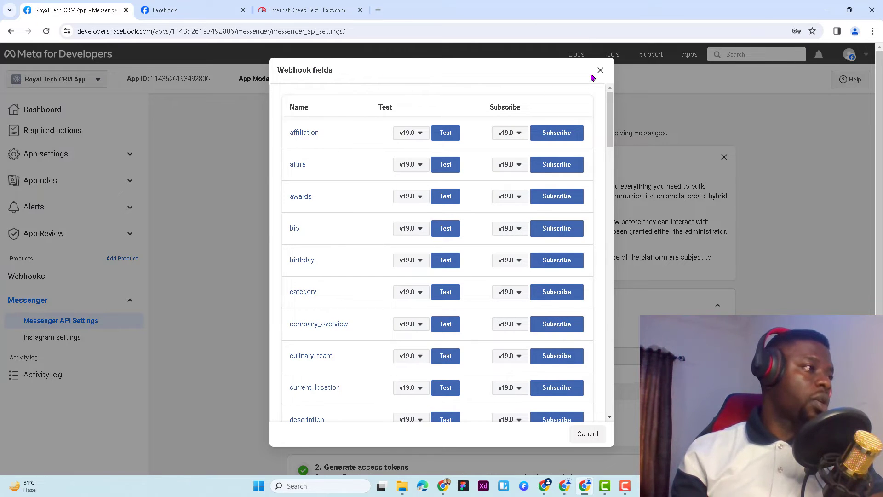
left_click_drag(608, 96, 613, 411)
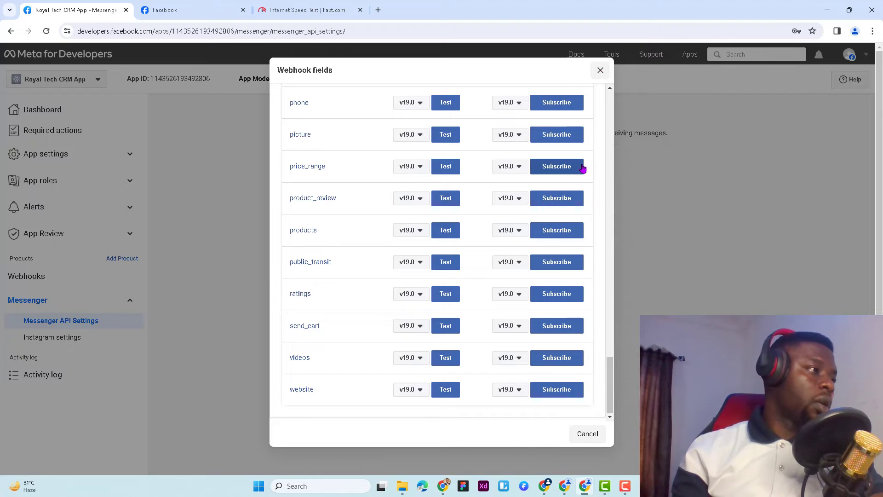
left_click(600, 70)
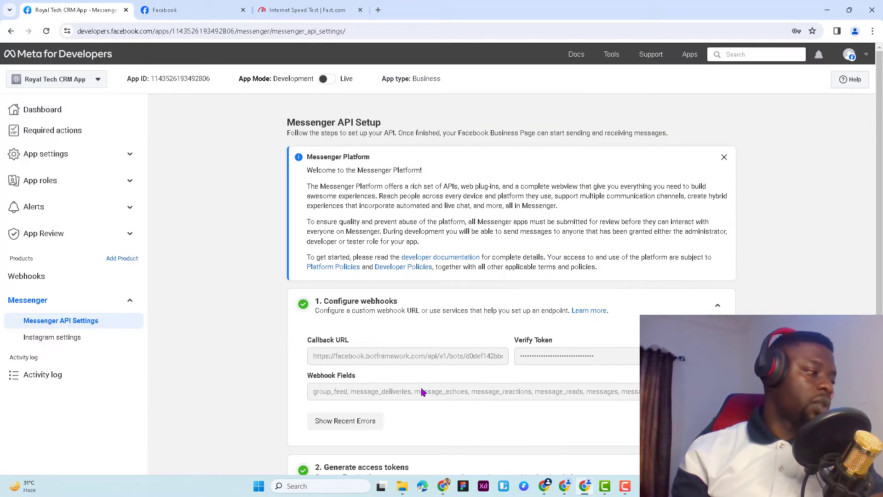
scroll(540, 293, "down", 3)
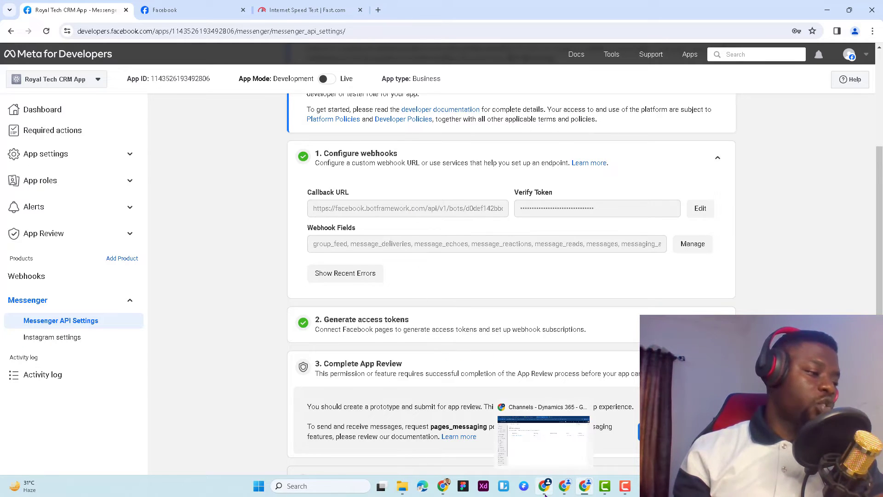
Switch to Dynamics 365, go to the workstreams and start a new one named "Facebook workstream"
left_click(547, 458)
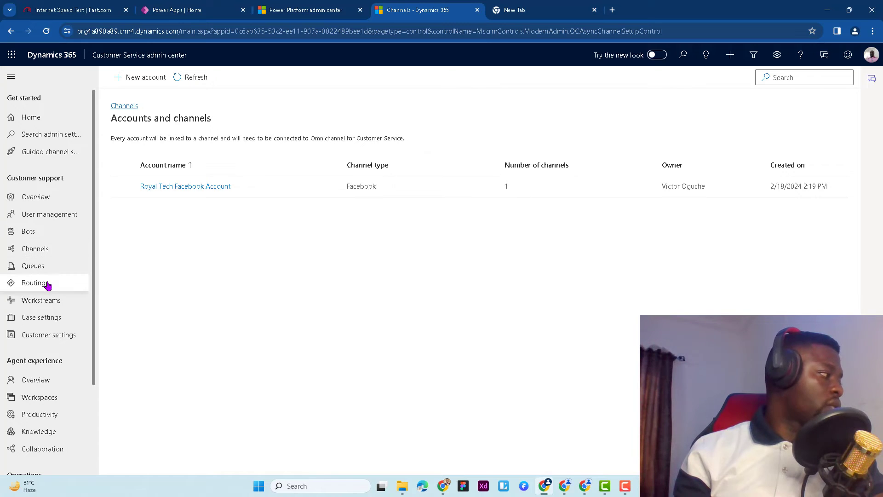
left_click(49, 300)
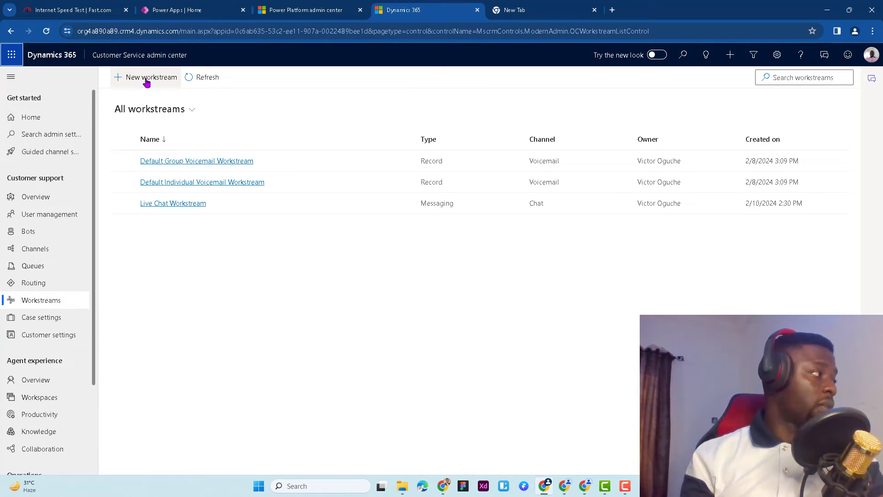
left_click(150, 82)
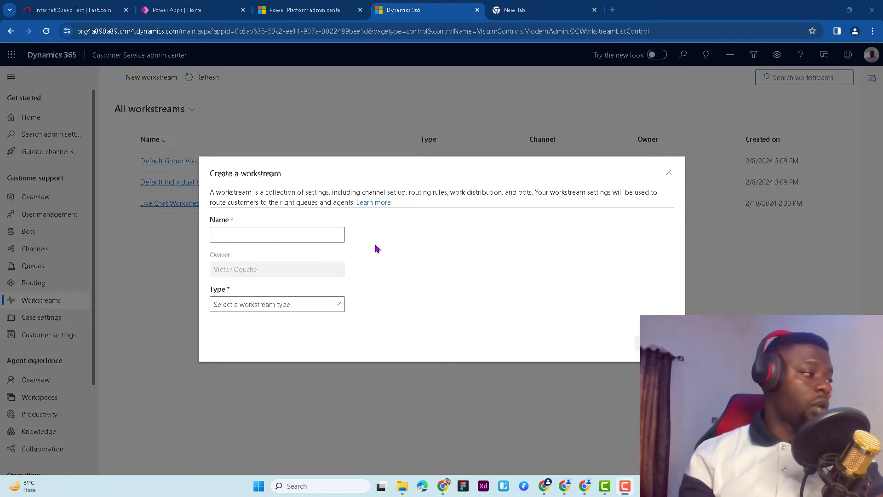
left_click(283, 238)
type("Fac")
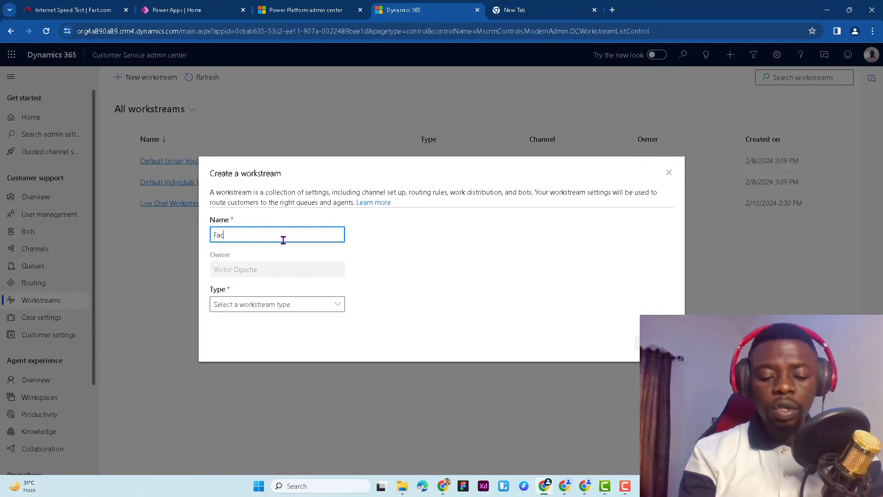
type("ebo")
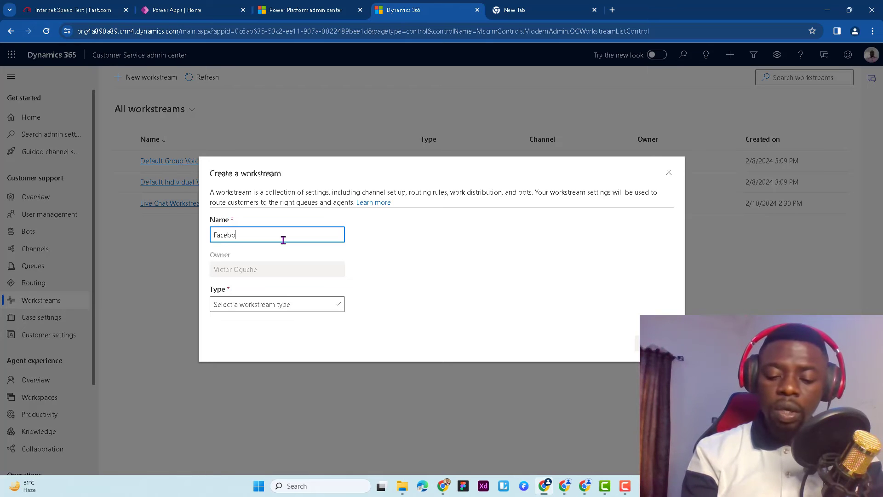
type("ok workstream")
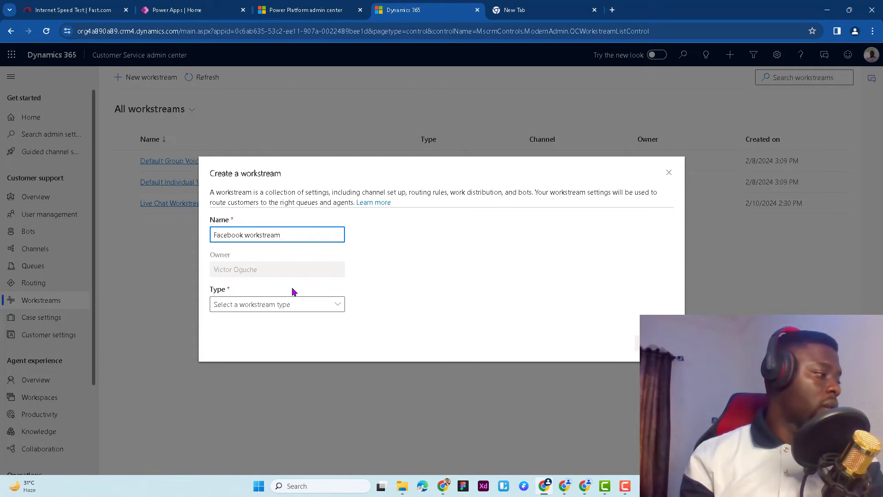
Set the workstream's type to Messaging, channel to Facebook and fallback queue to Agent Support Chat, and create it
left_click(302, 305)
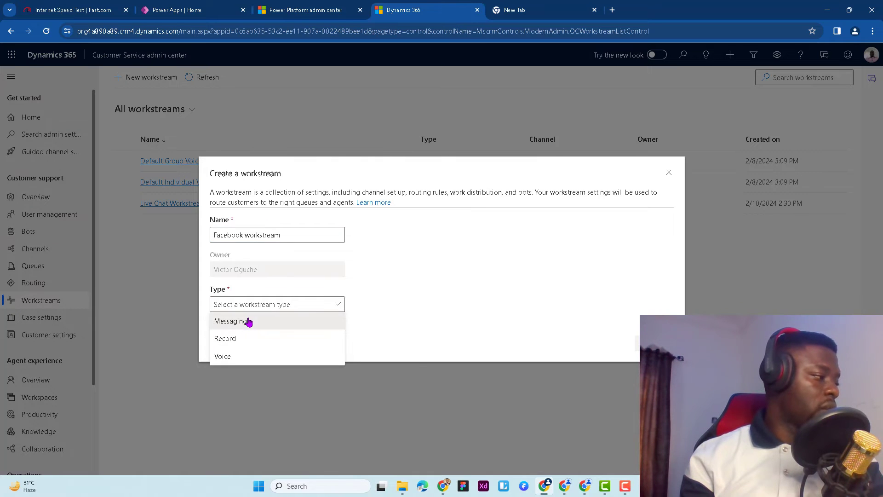
left_click(248, 321)
left_click(290, 250)
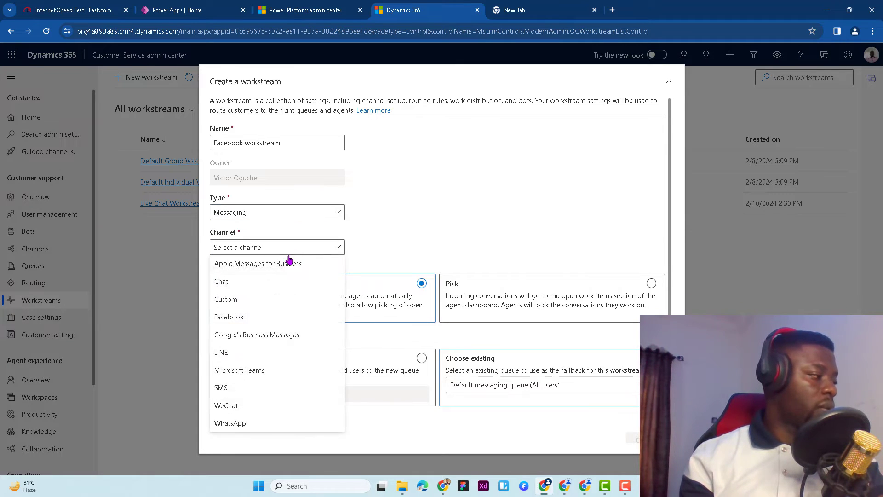
left_click(270, 317)
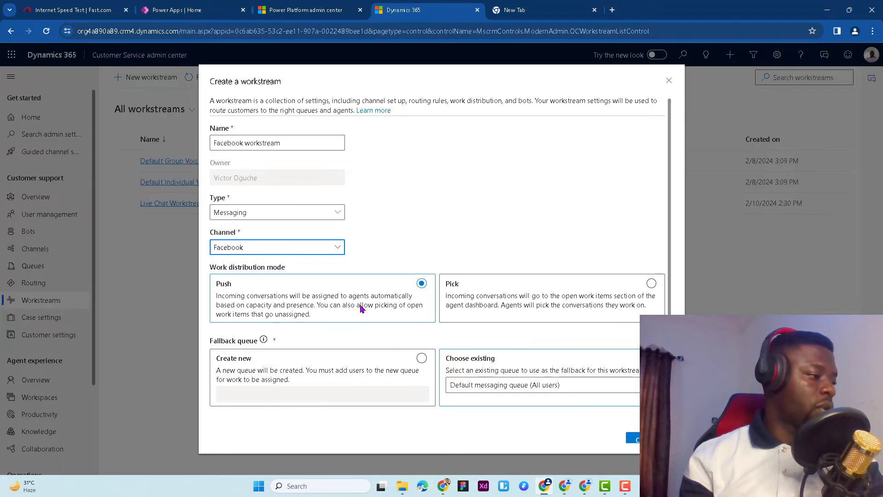
left_click(522, 388)
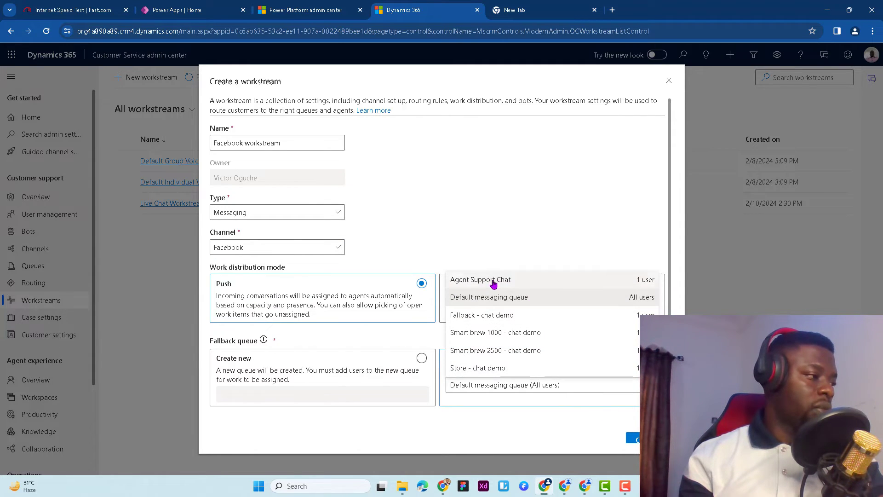
left_click(499, 282)
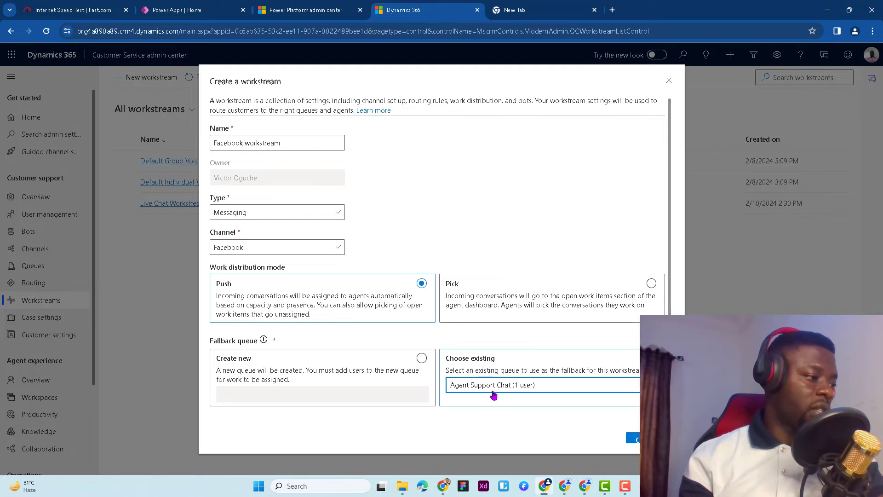
left_click(635, 439)
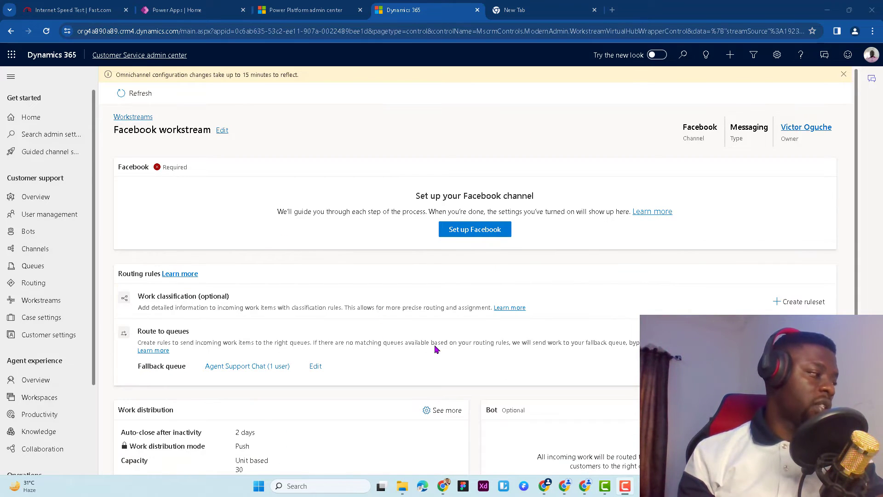
Start the workstream's Facebook channel setup, name the channel "royal Tech CRM" and continue to the Facebook page selection
left_click(469, 236)
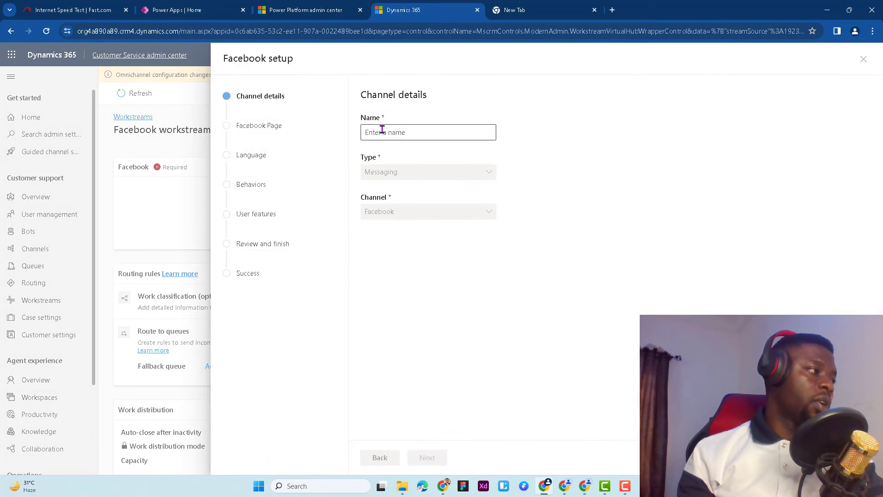
left_click(384, 136)
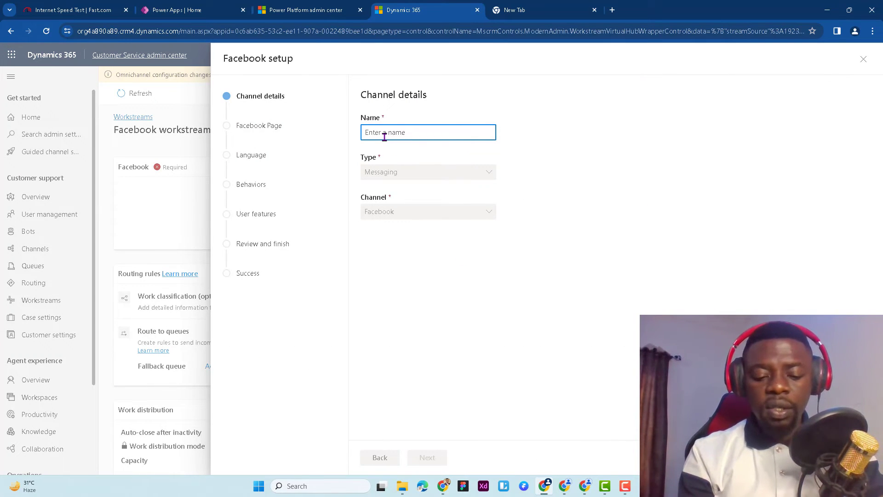
type("royal ")
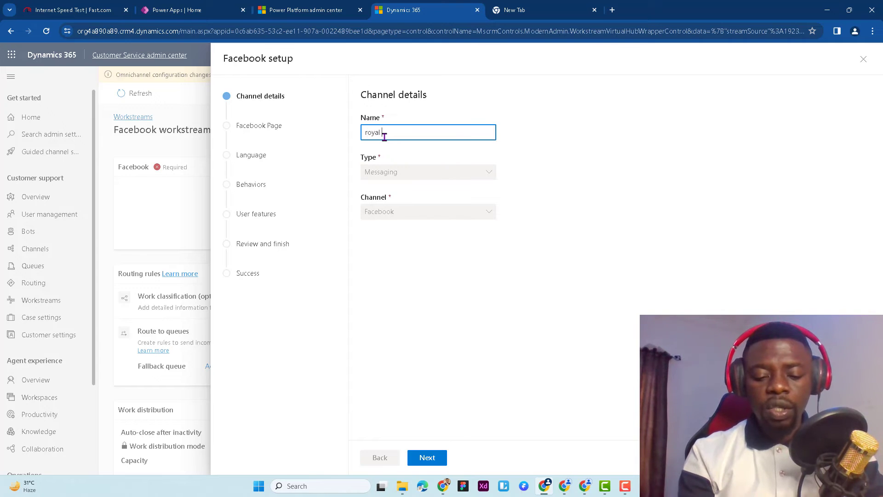
type("Tech CRM")
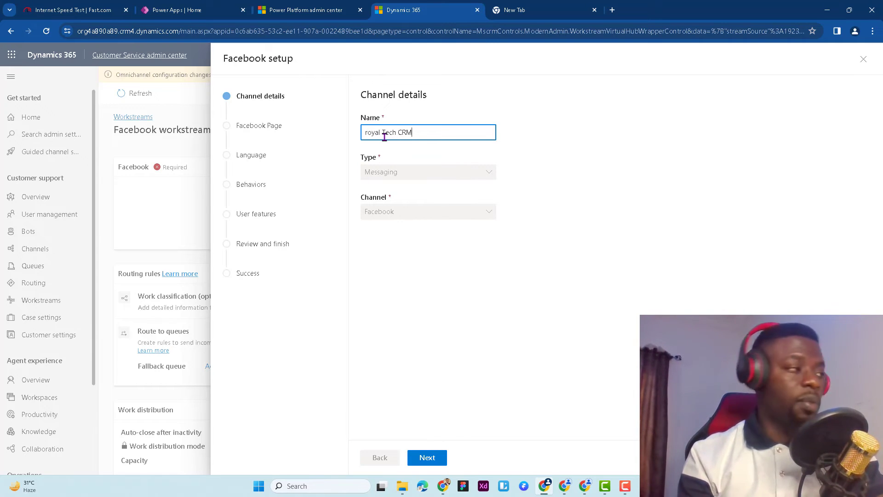
left_click(423, 456)
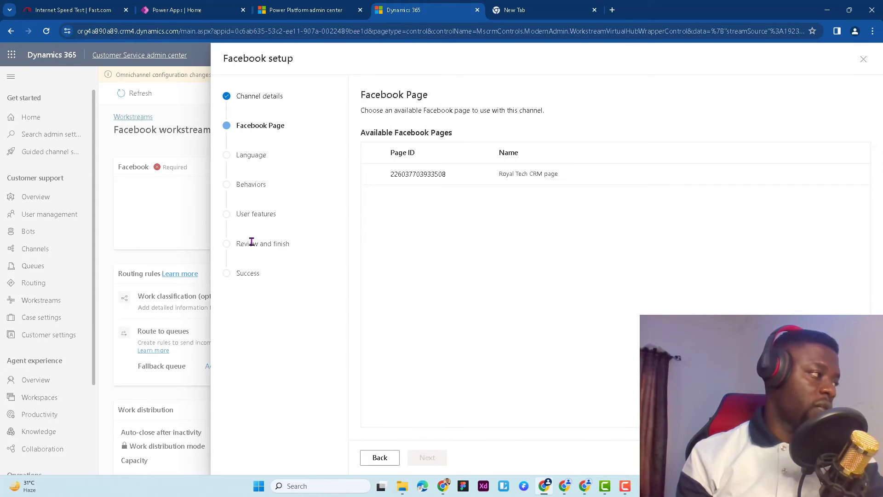
Select the Royal Tech CRM page, keep English - United States and the default behaviors and user features, and create the Facebook channel
left_click(373, 175)
left_click(441, 459)
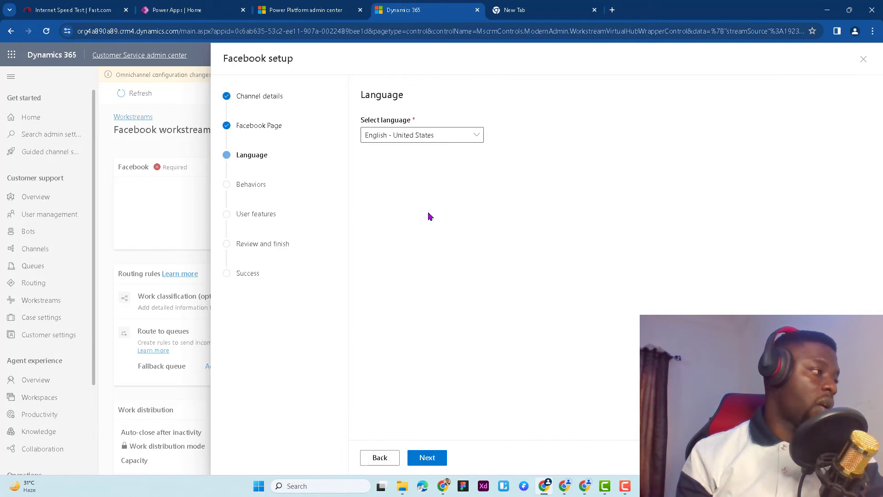
left_click(441, 456)
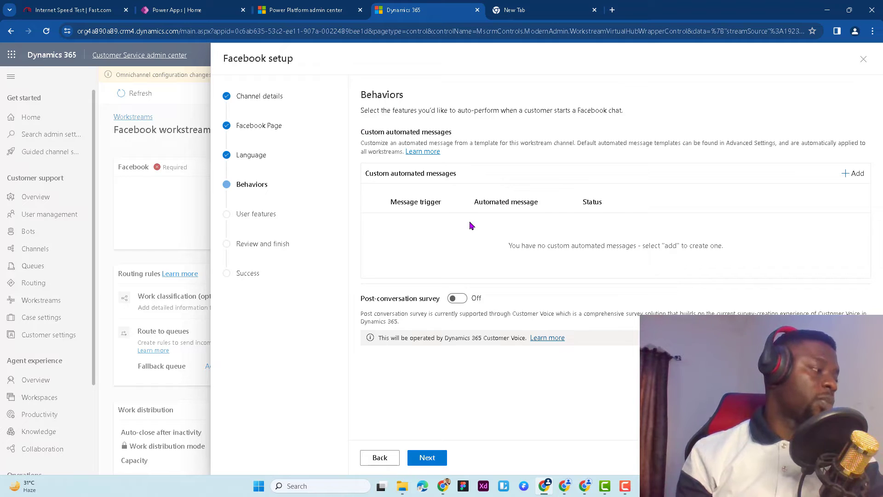
left_click(437, 457)
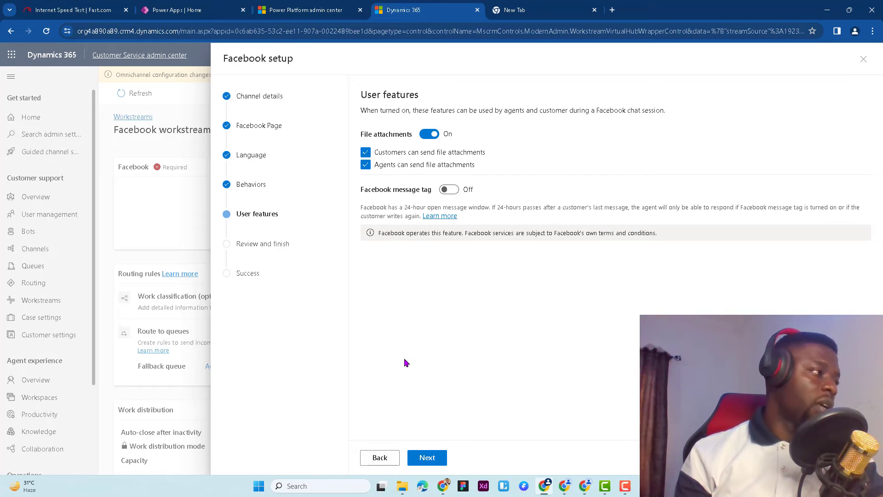
left_click(430, 457)
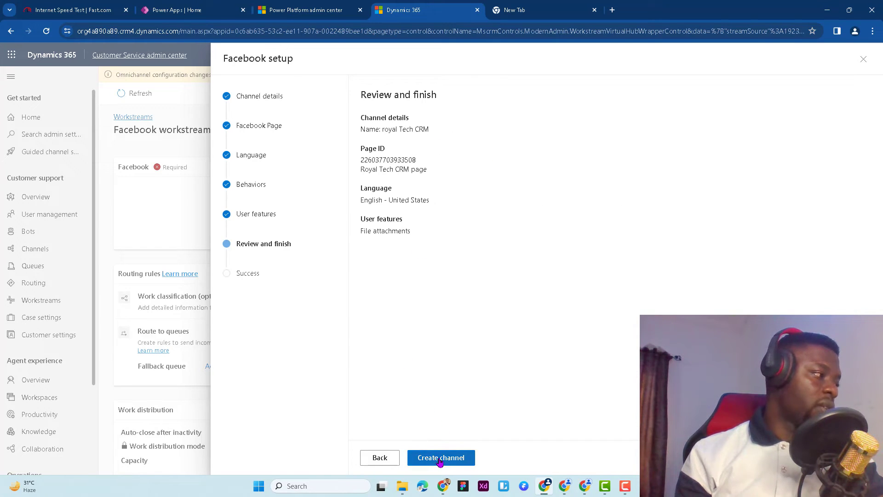
left_click(439, 460)
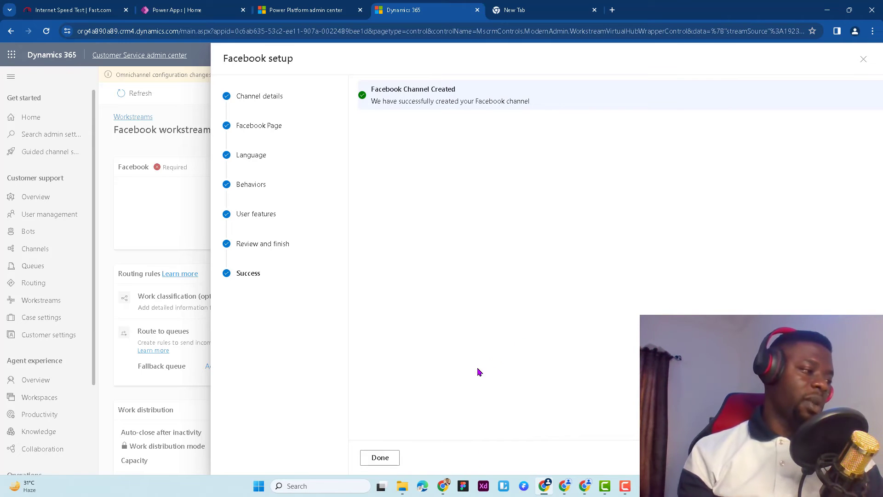
left_click(382, 459)
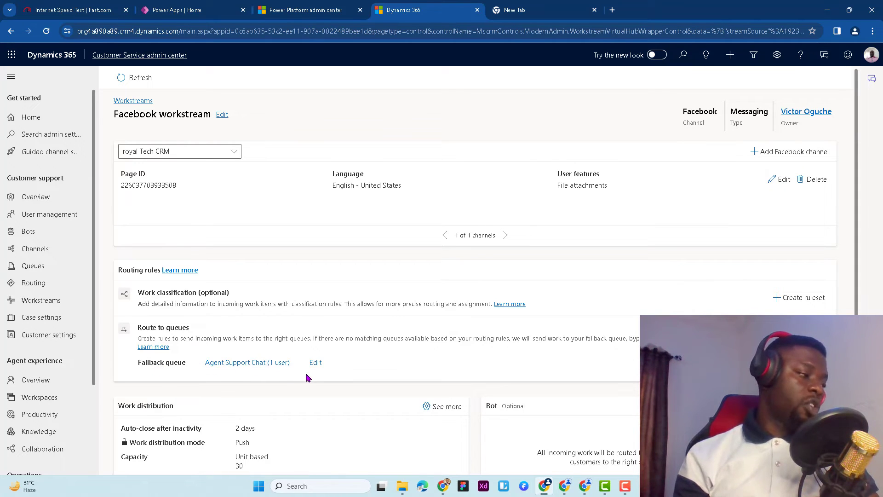
Create a route-to-queues ruleset named "Route to Agent" for the Facebook workstream
left_click(799, 333)
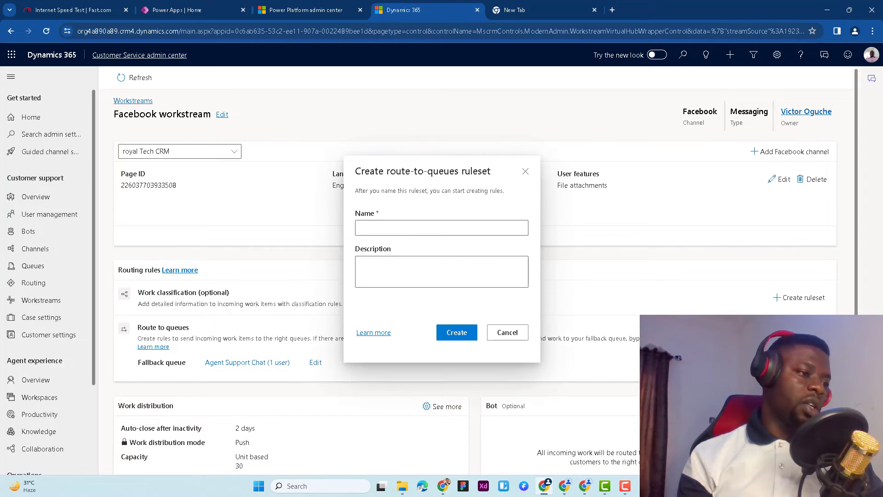
left_click(505, 229)
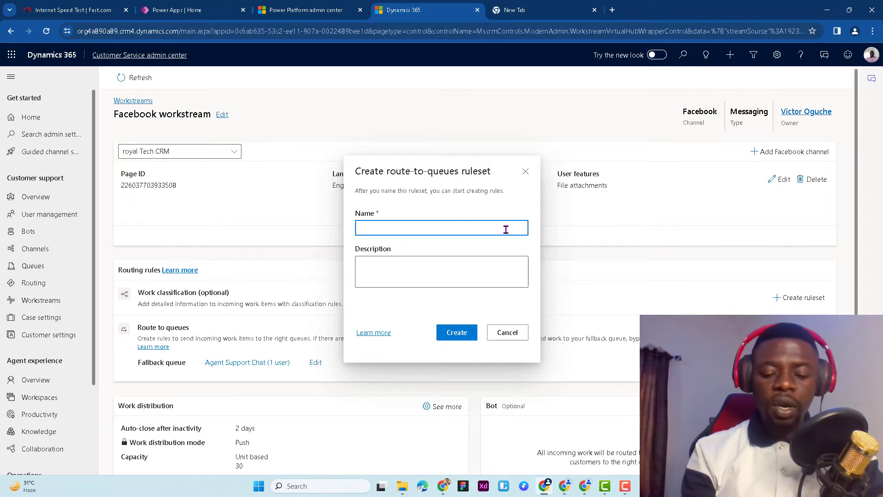
type("Route")
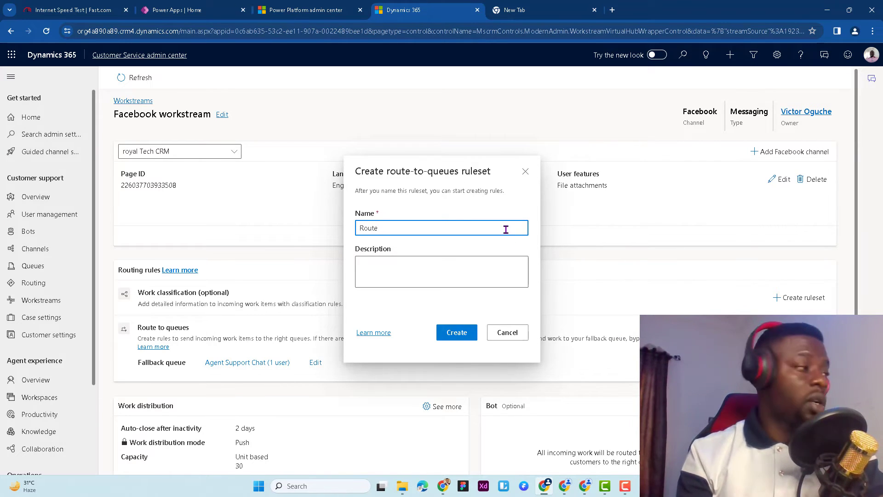
type(" to Agent")
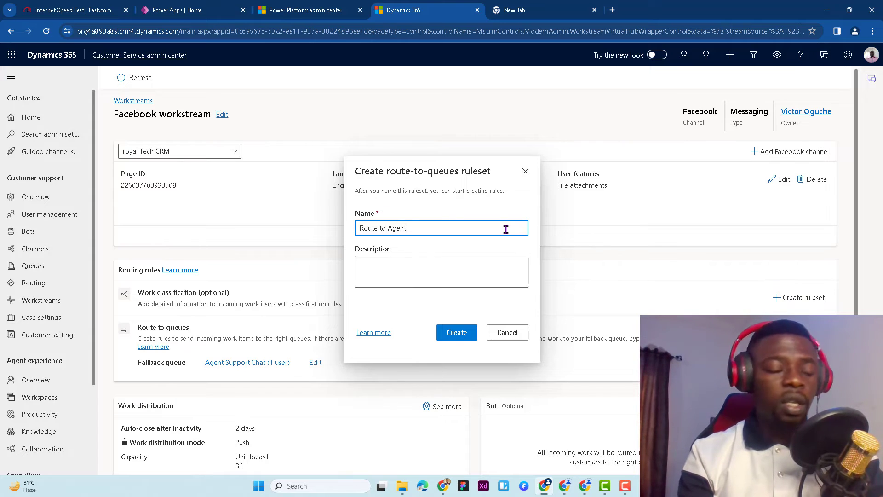
left_click(468, 332)
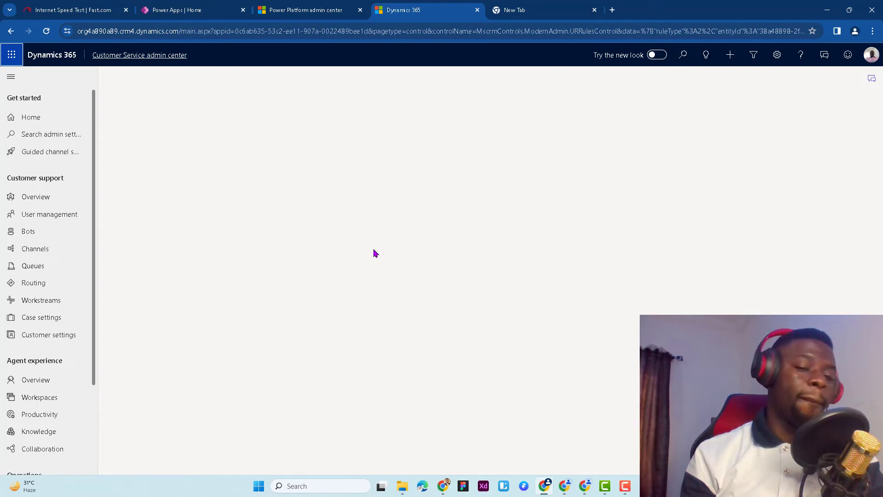
Start a new rule in the Route to Agent decision list and name it "route to agent rule"
left_click(495, 214)
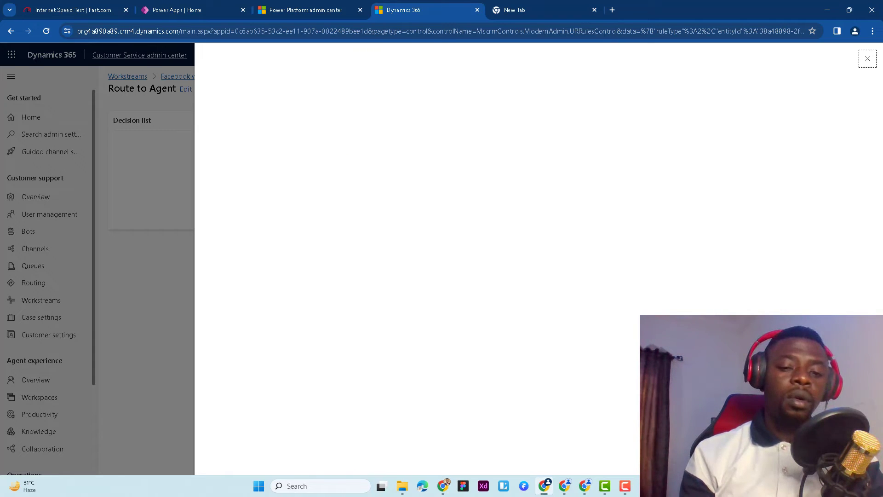
left_click(349, 126)
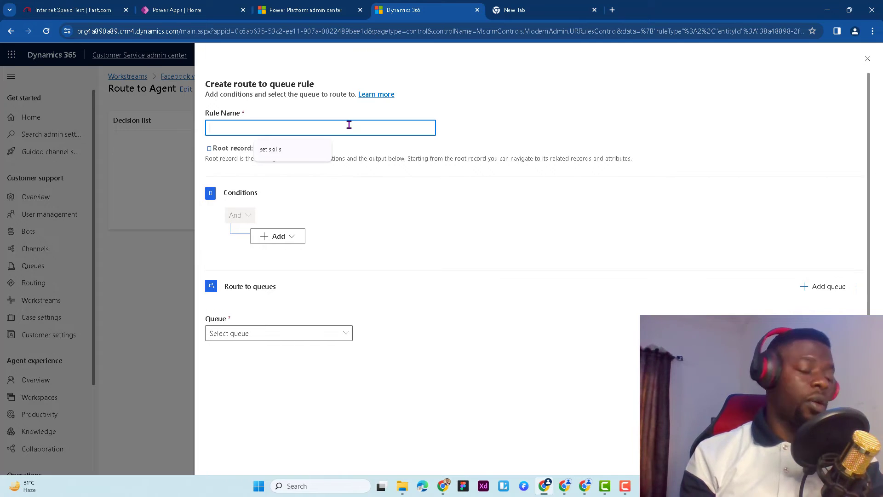
type("route to age")
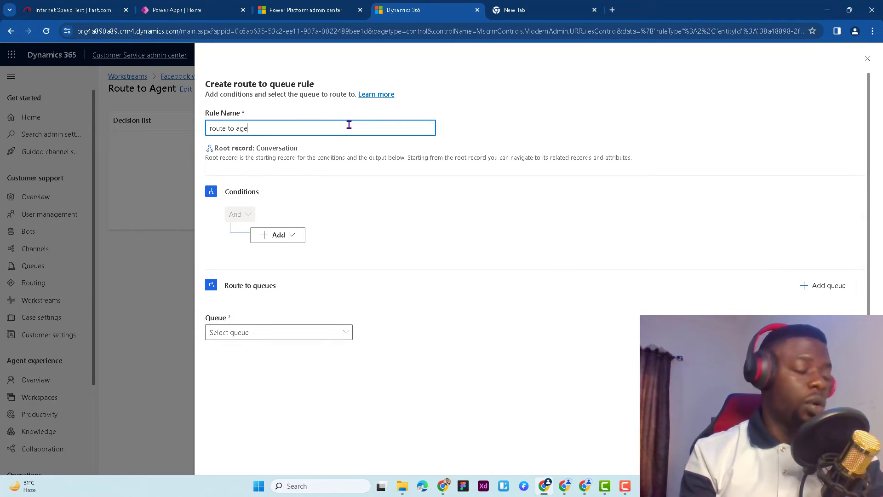
type("nt rule")
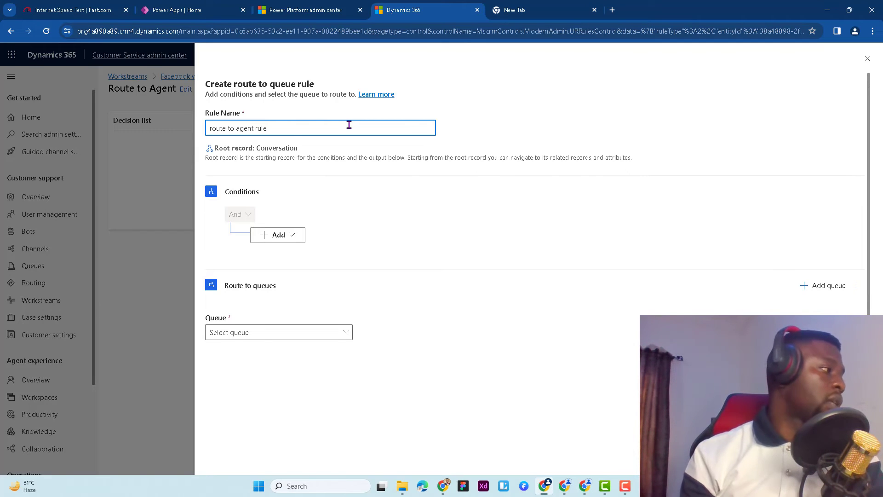
Add the condition Created On Contains data, route matching conversations to the Agent Support Chat queue, and create the rule
left_click(297, 236)
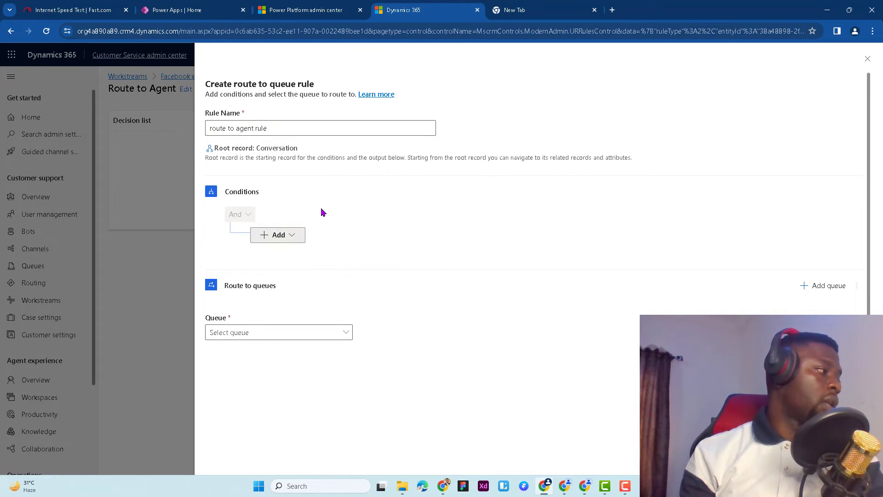
left_click(284, 259)
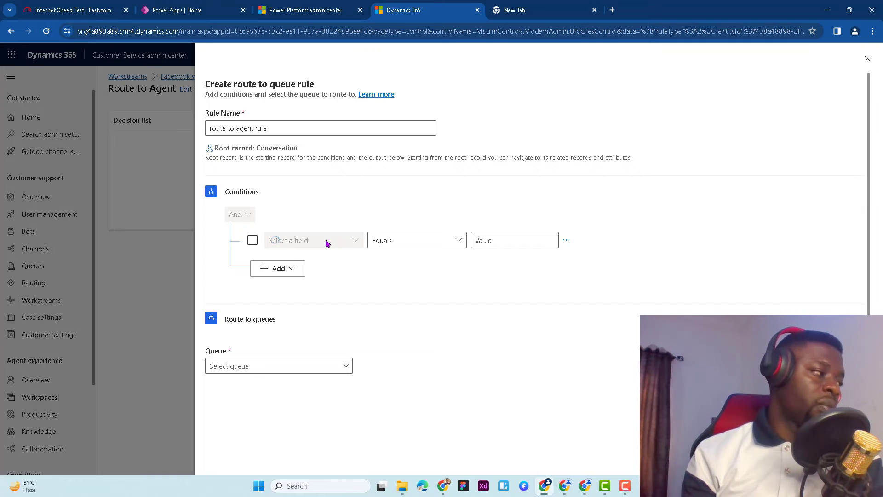
left_click(326, 240)
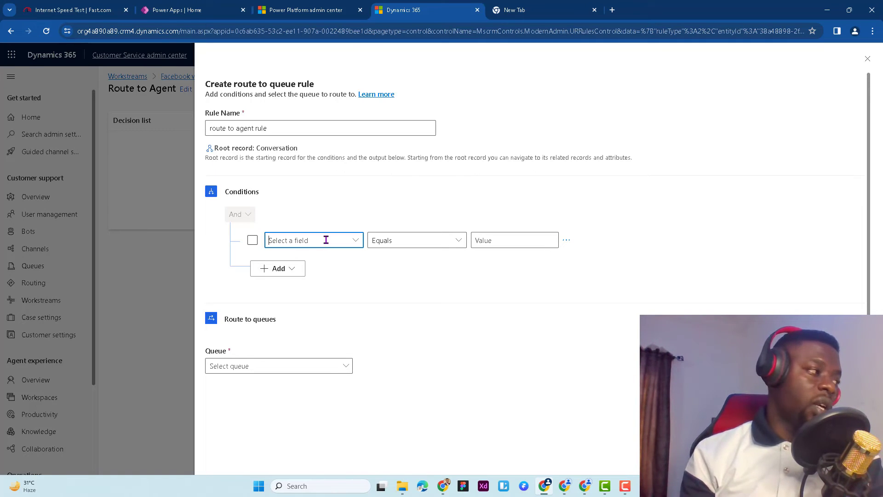
type("Created On")
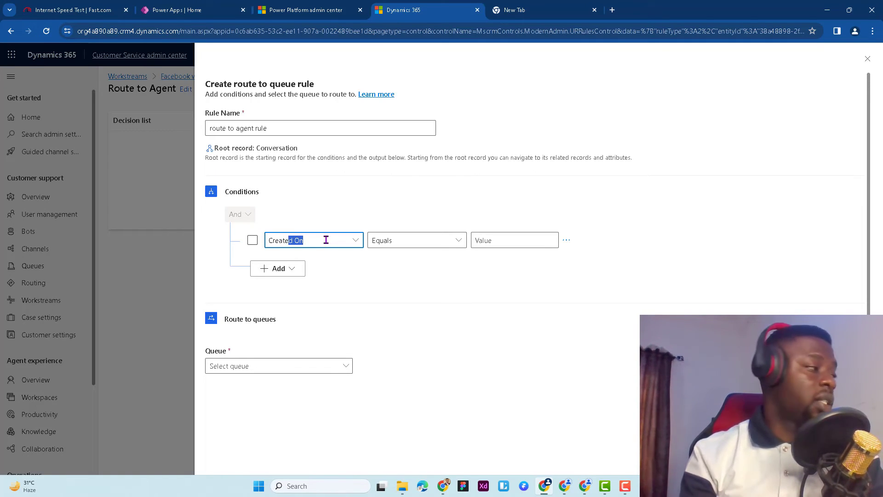
key("Return")
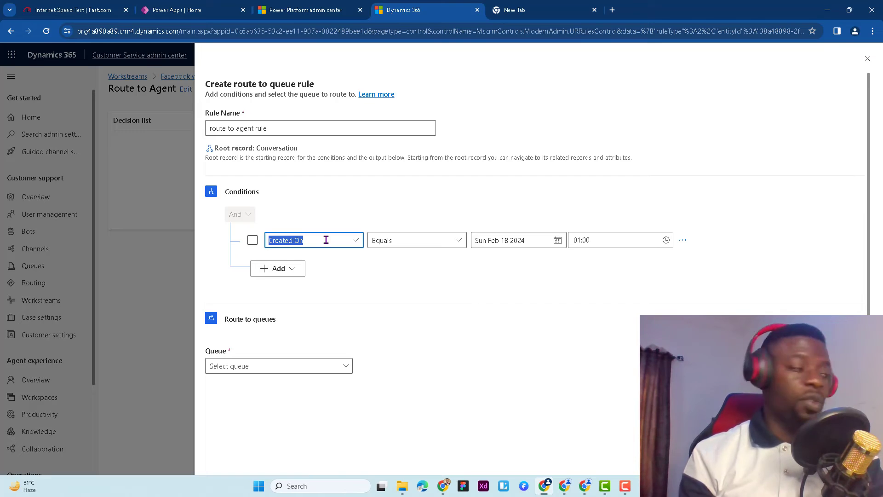
left_click(457, 239)
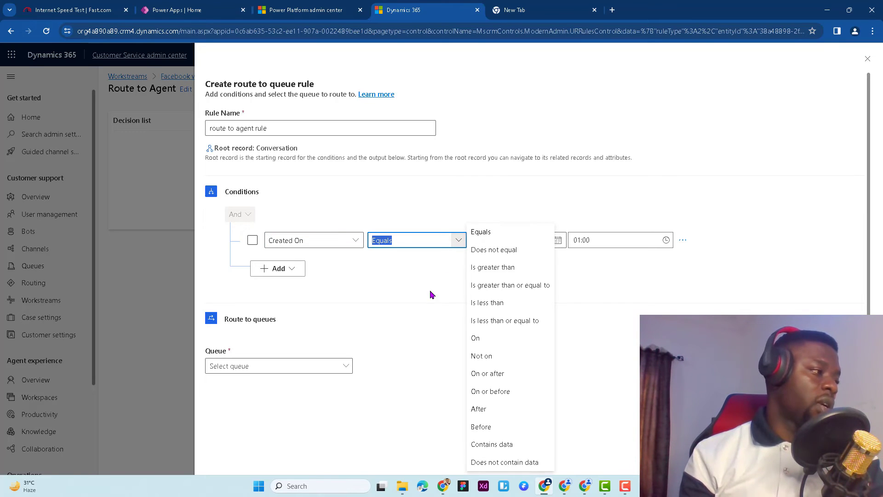
left_click(512, 444)
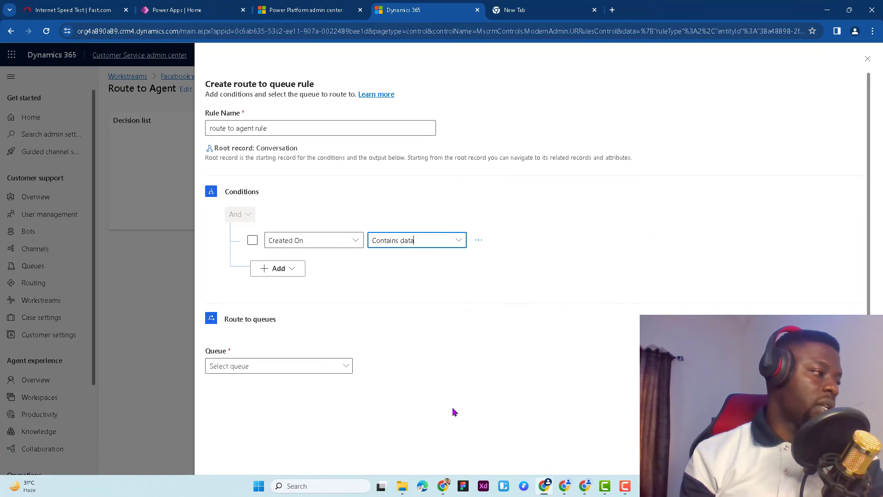
left_click(266, 365)
left_click(271, 261)
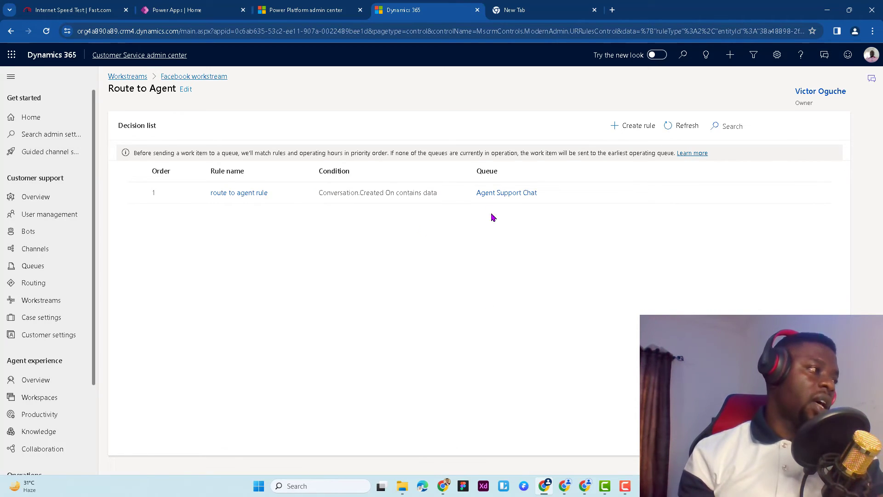
Open the Agent Support Chat queue to check its users, and open another Chrome profile
left_click(499, 195)
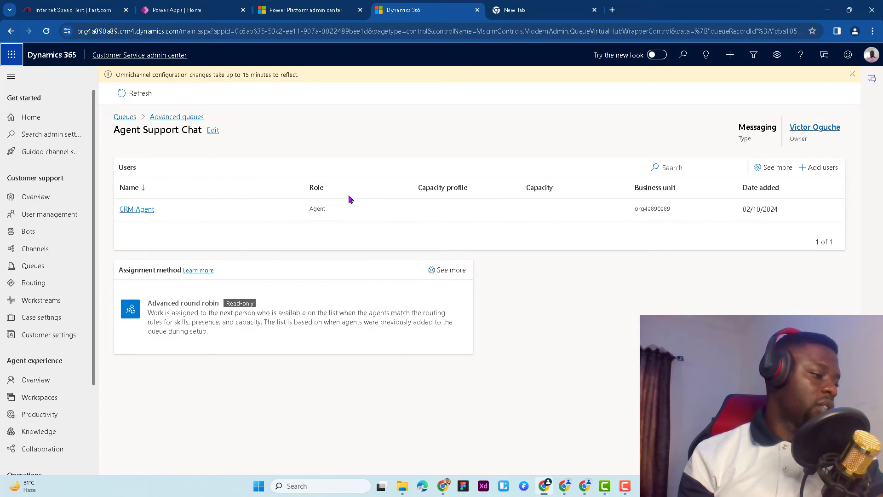
left_click(855, 33)
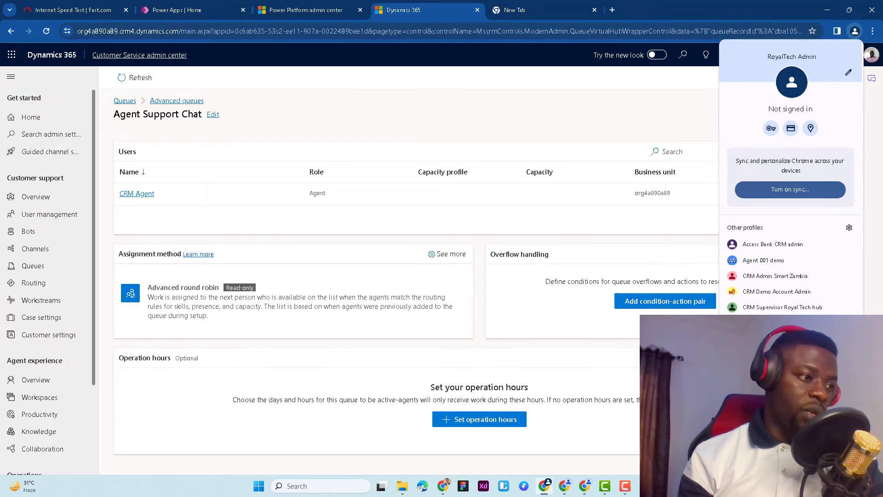
left_click(763, 338)
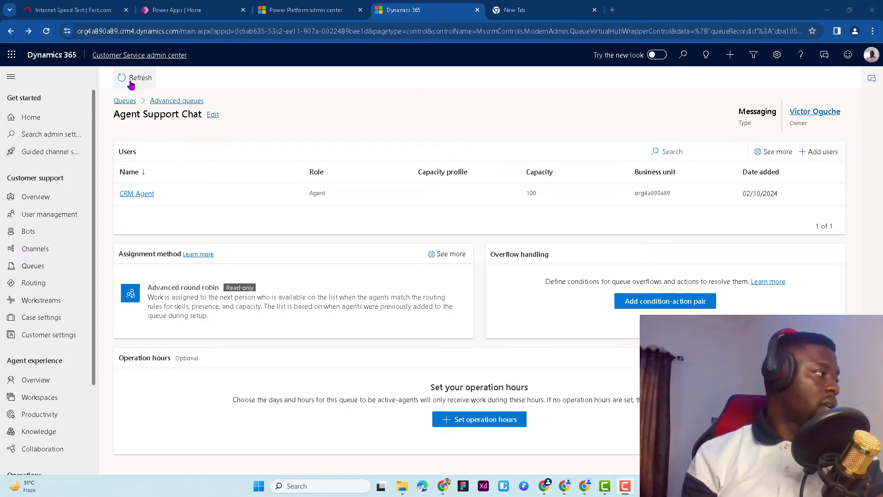
Return to the workstreams, open the Facebook workstream and check its routing rules and work distribution
left_click(50, 299)
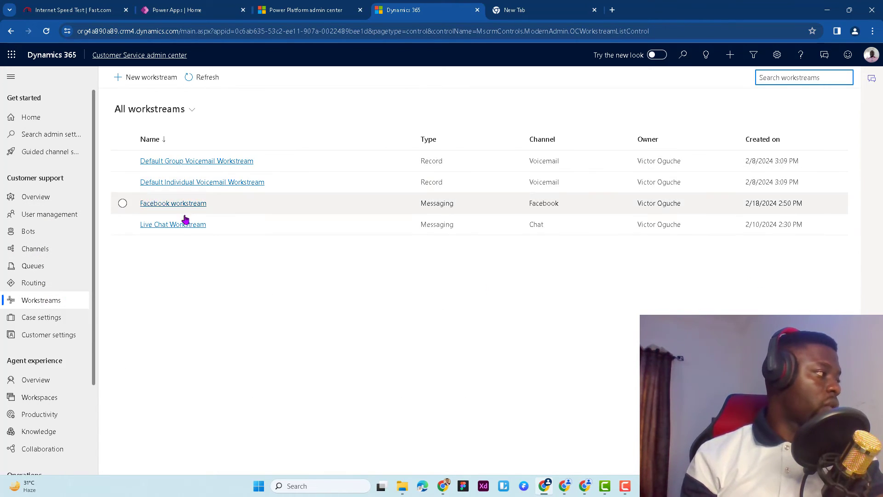
left_click(181, 203)
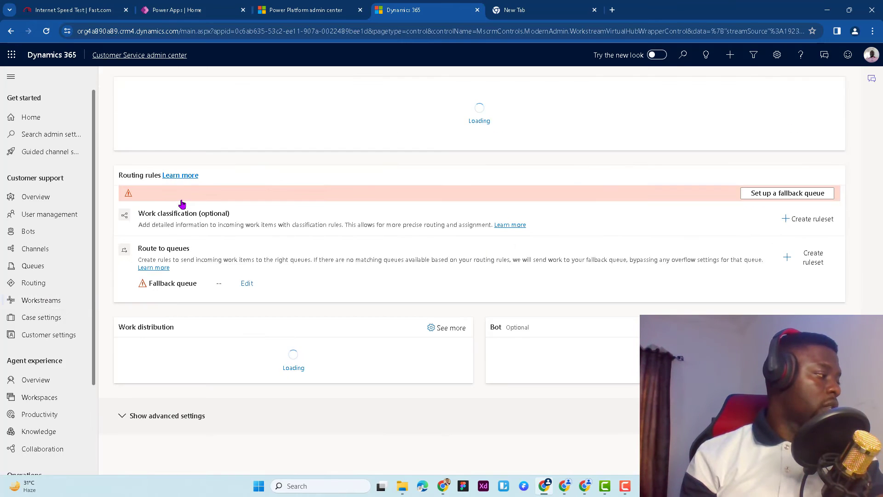
scroll(144, 304, "down", 2)
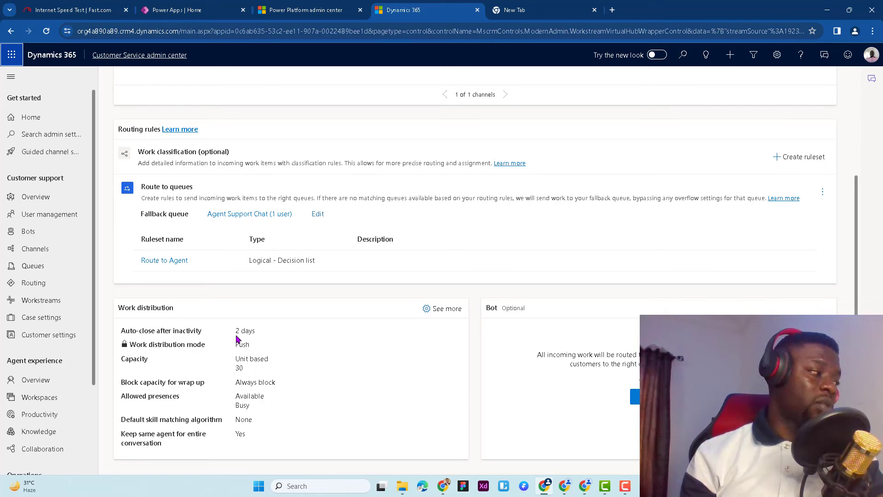
Review the workstream's detailed work distribution settings, including the auto-close options, and close them without changes
left_click(434, 309)
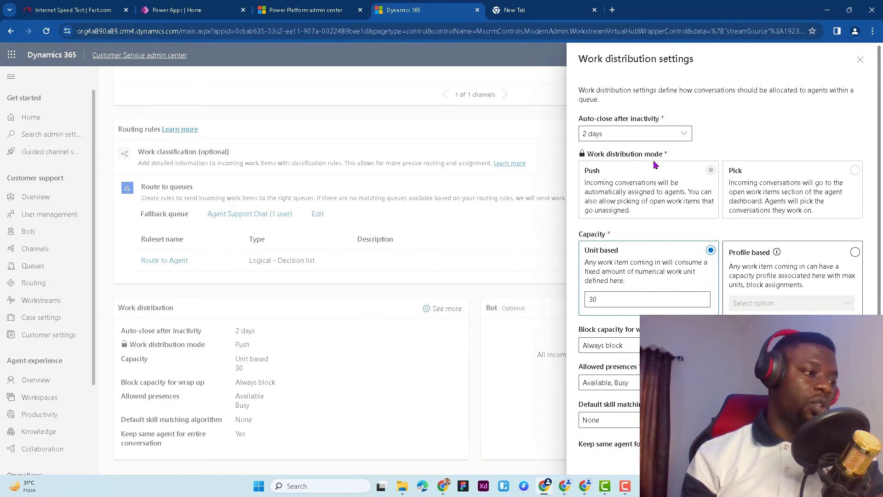
left_click(685, 134)
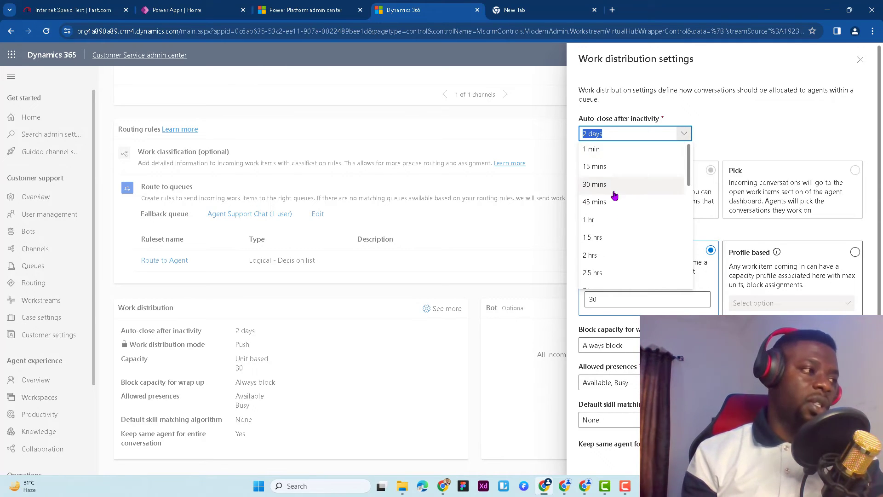
left_click(729, 122)
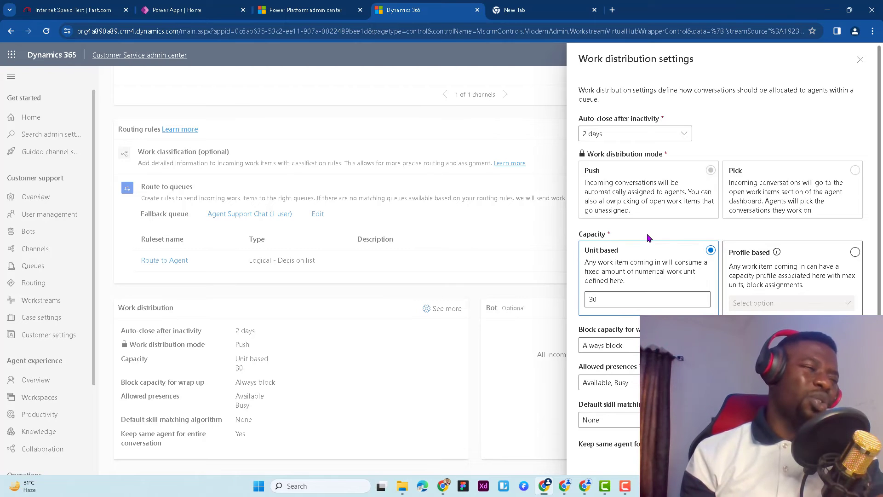
scroll(650, 237, "down", 1)
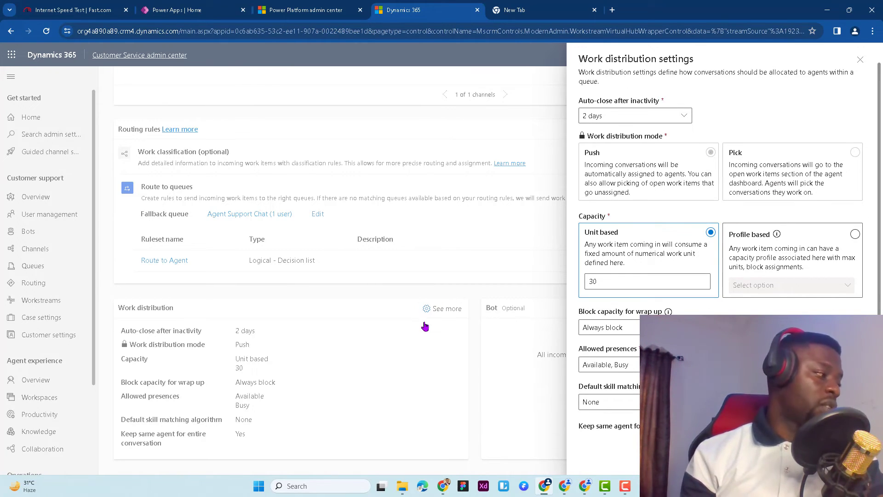
left_click(860, 62)
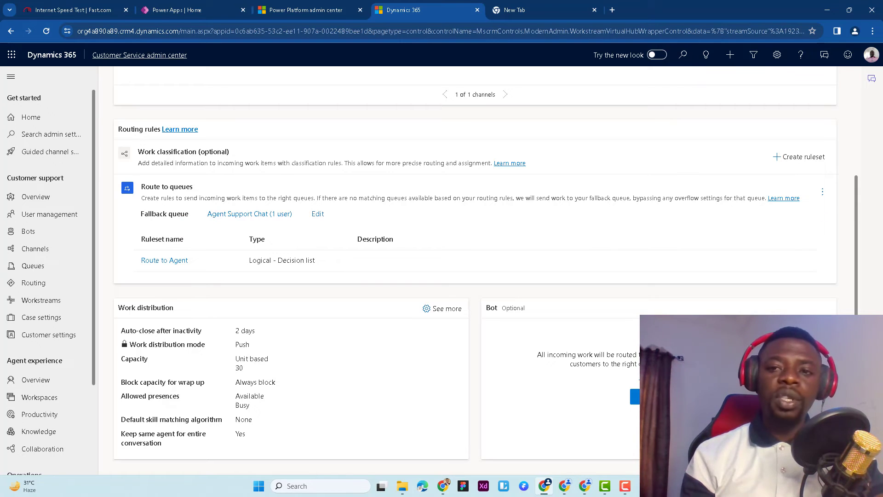
Switch to the Omnichannel for Customer Service window with the agent dashboard and enlarge it
left_click_drag(882, 88, 417, 64)
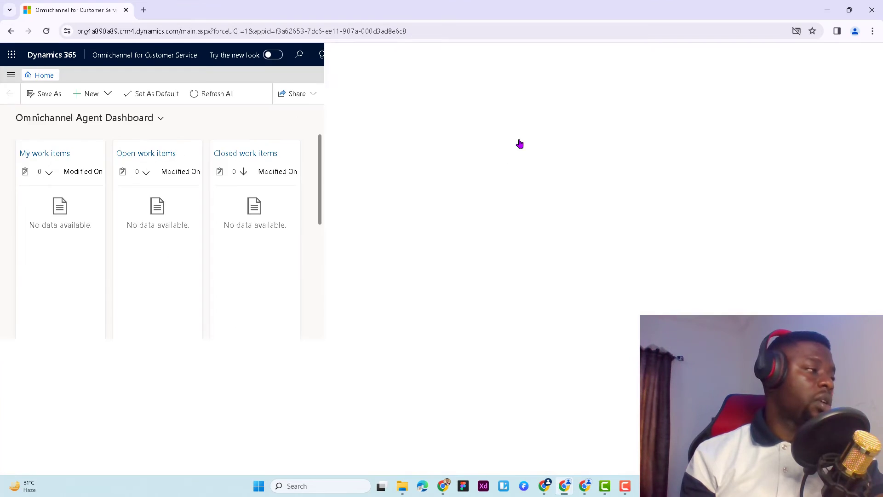
Open the agent's presence status settings and confirm the status as Available
left_click(547, 57)
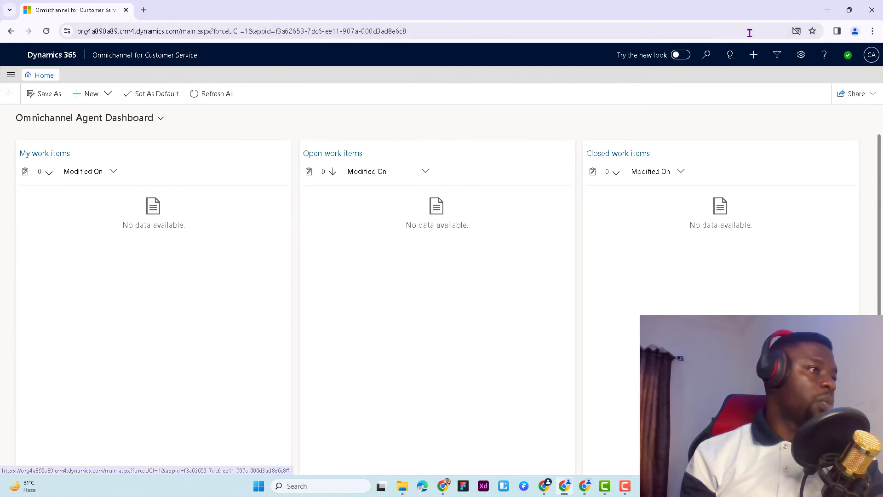
left_click(847, 54)
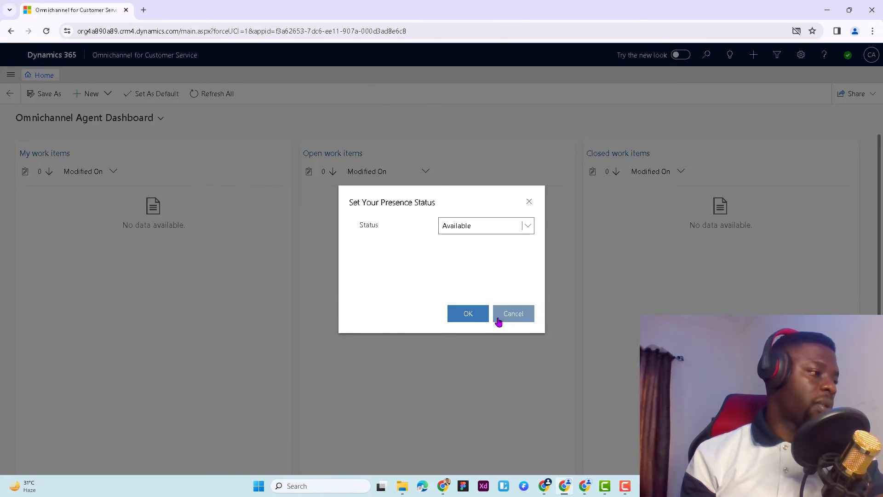
left_click(480, 317)
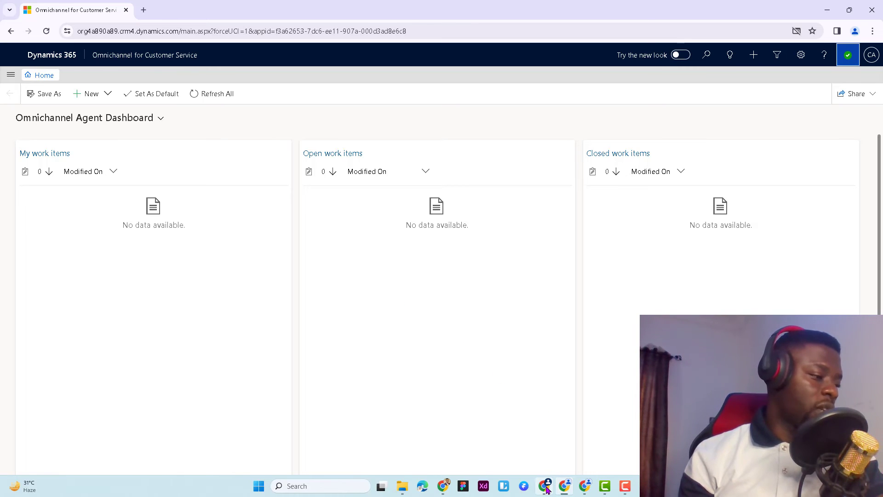
Switch to the Facebook window, change from the Royaltechcrm Page to the personal profile, and open a message chat with the page
mouse_move(589, 490)
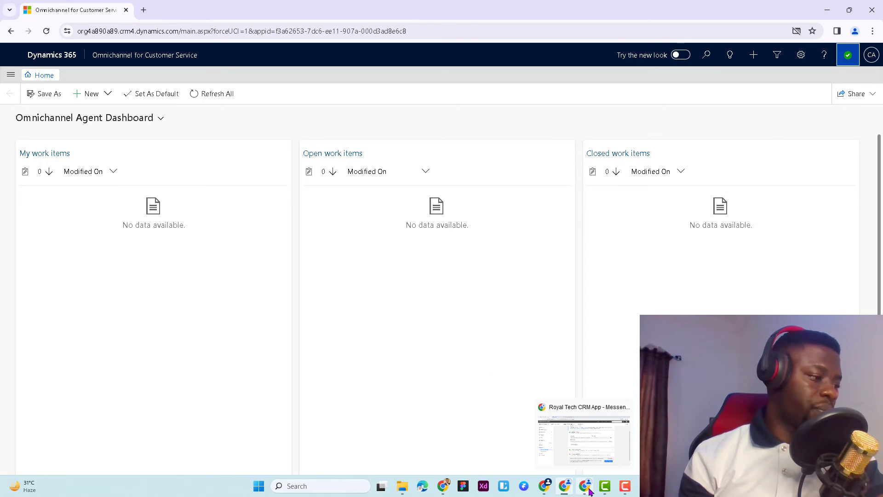
left_click(575, 449)
left_click(187, 16)
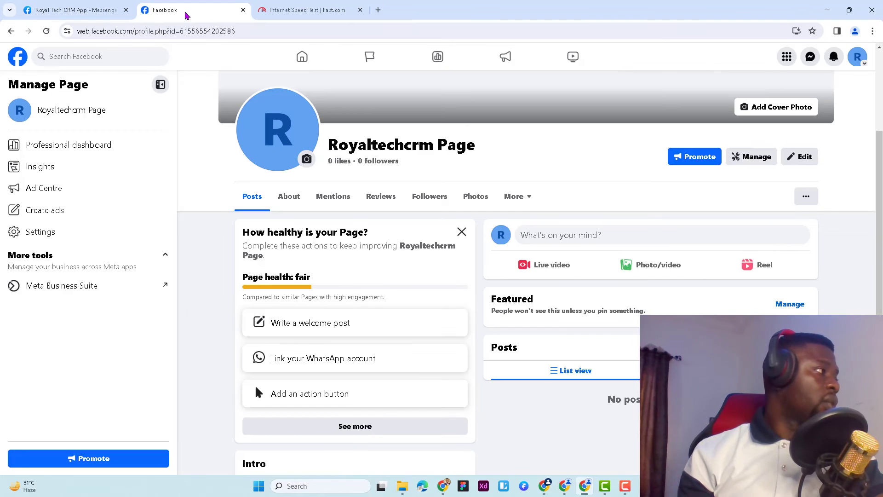
left_click(863, 66)
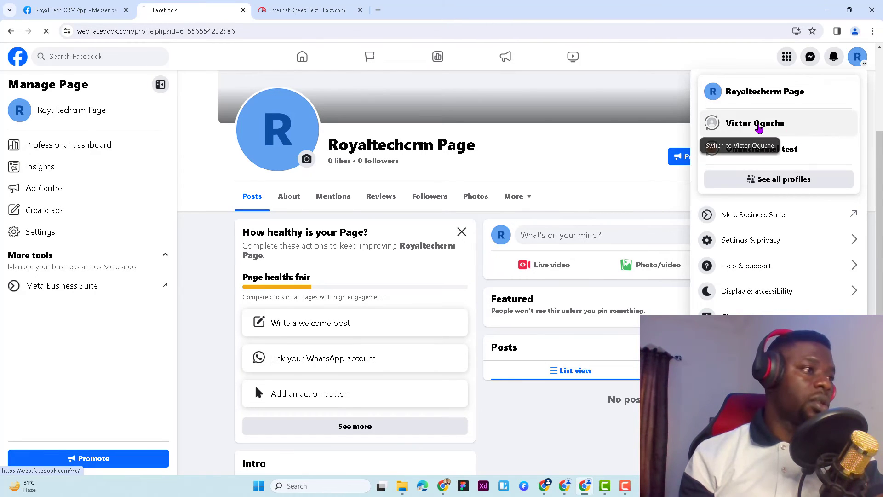
left_click(771, 125)
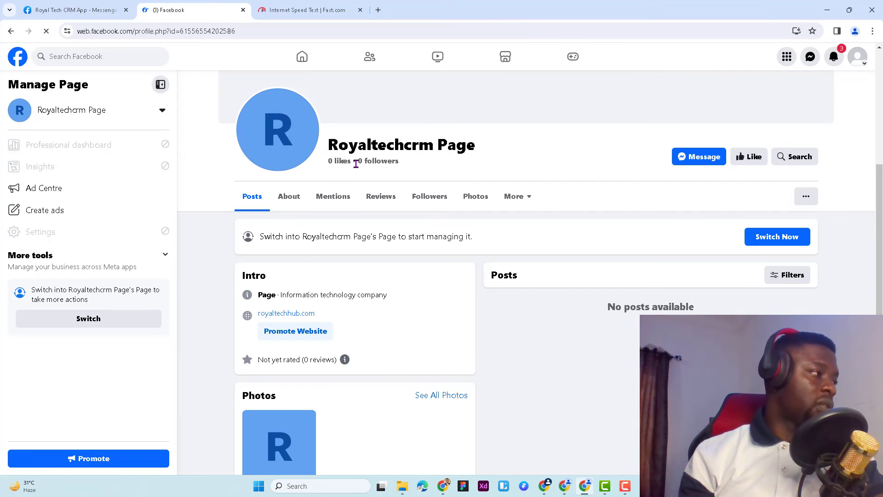
left_click(700, 159)
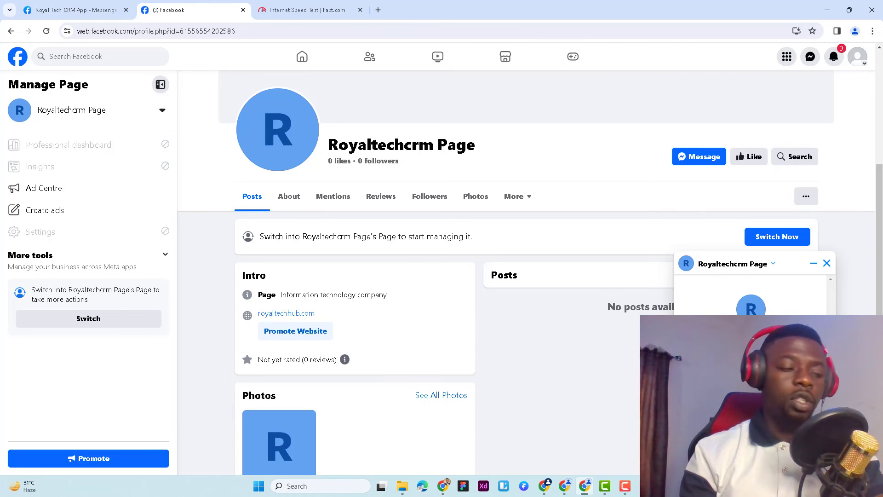
Check the agent dashboard for an incoming conversation and view the routing diagnostics in the Customer Service admin center
mouse_move(573, 491)
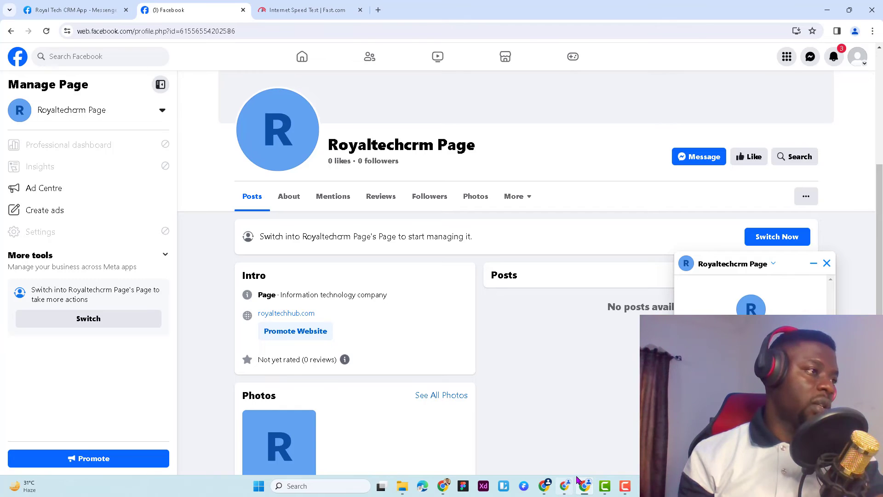
left_click(573, 484)
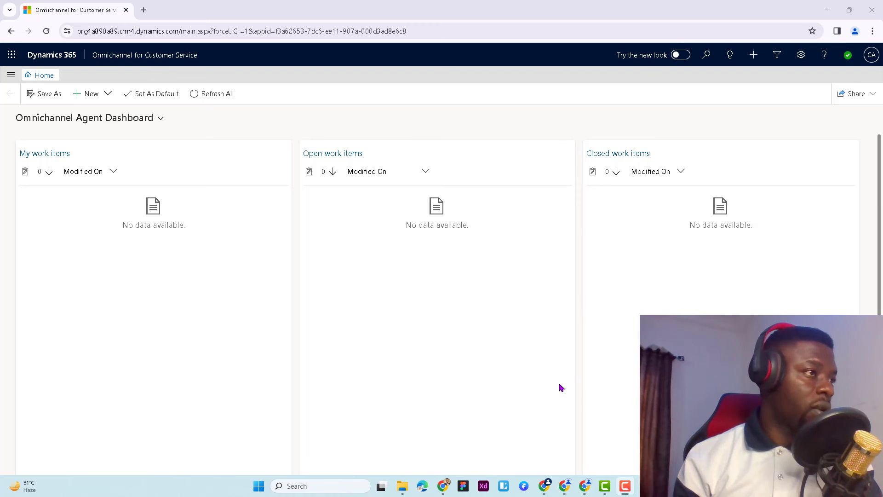
mouse_move(546, 482)
left_click(519, 434)
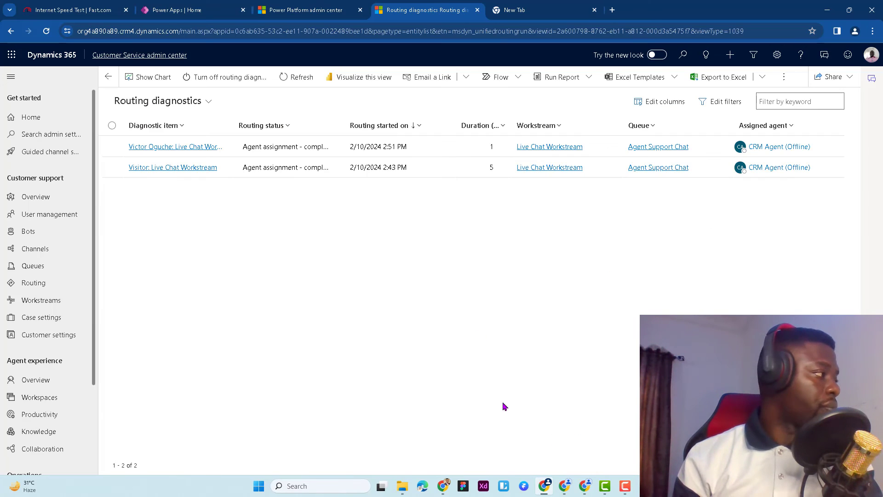
Switch to the Messenger API settings in Meta for Developers and subscribe the Royaltechcrm Page to every listed webhook field
mouse_move(583, 490)
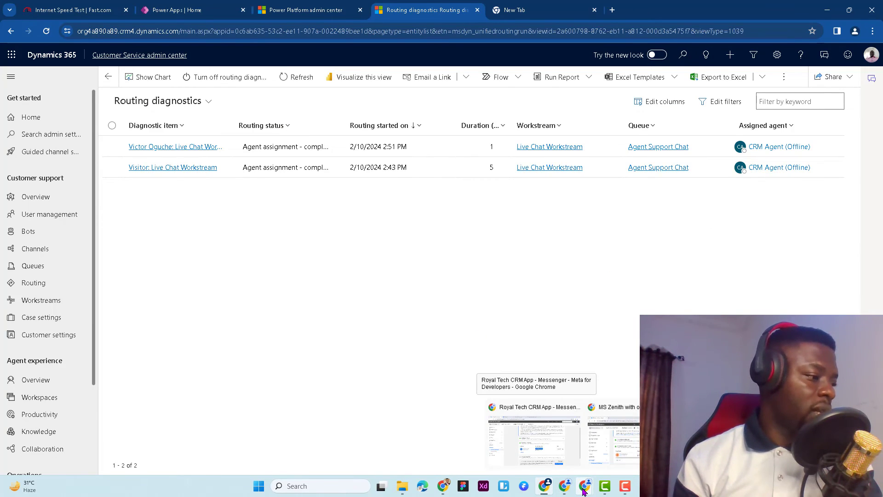
left_click(546, 453)
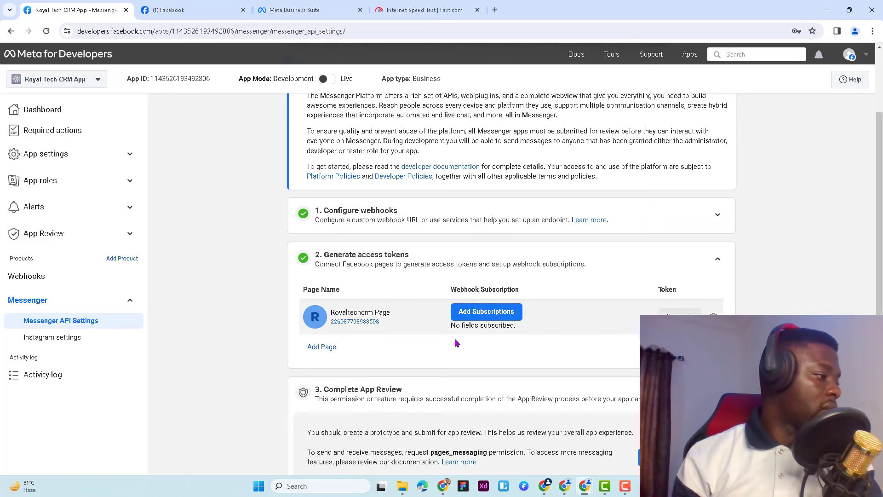
left_click(500, 316)
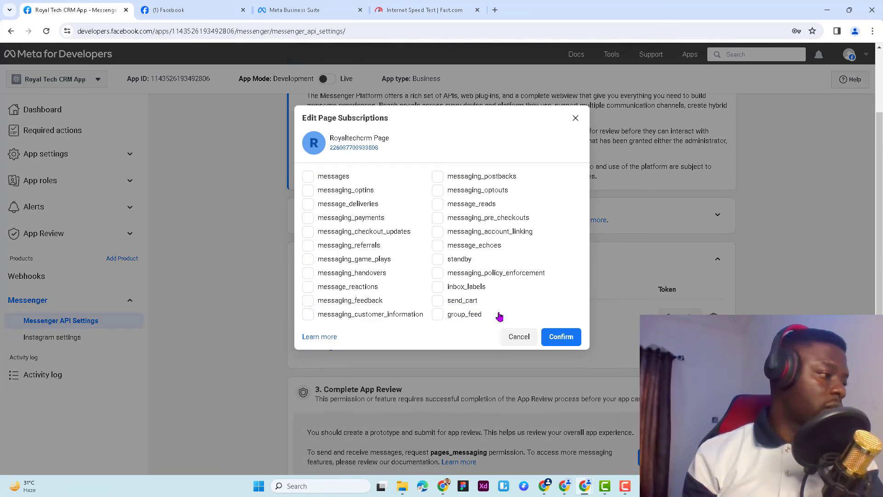
left_click(322, 179)
left_click(322, 190)
left_click(321, 205)
left_click(319, 218)
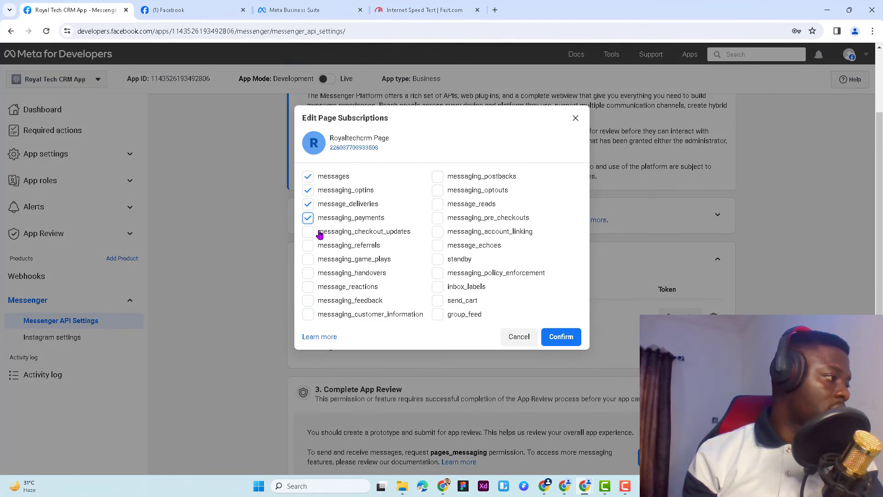
left_click(319, 233)
left_click(316, 247)
left_click(316, 260)
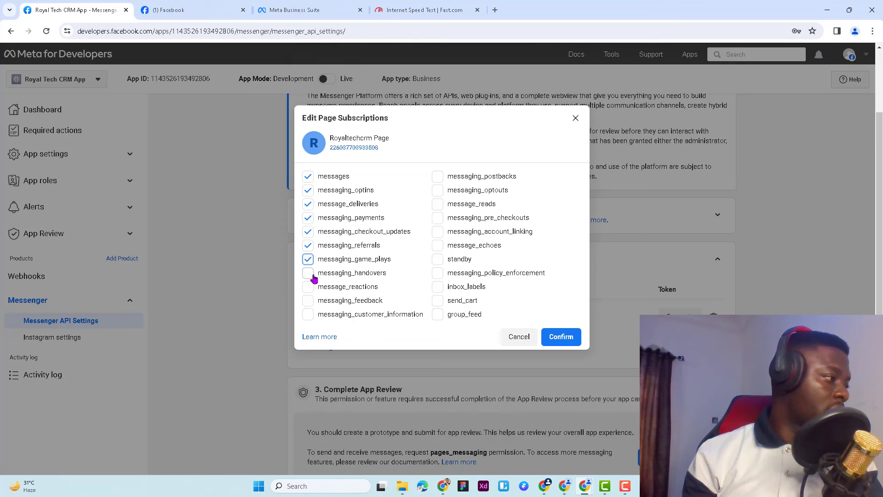
left_click(313, 275)
left_click(311, 289)
left_click(310, 302)
left_click(309, 315)
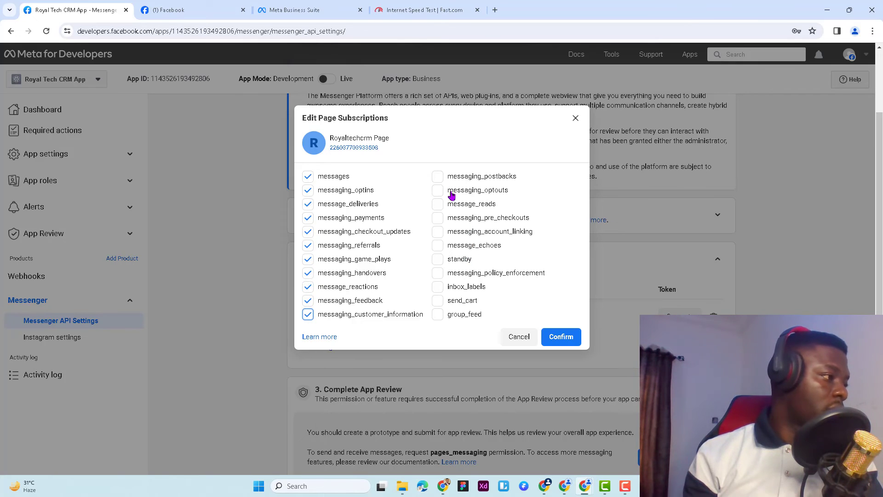
left_click(438, 176)
left_click(437, 190)
left_click(438, 204)
left_click(437, 218)
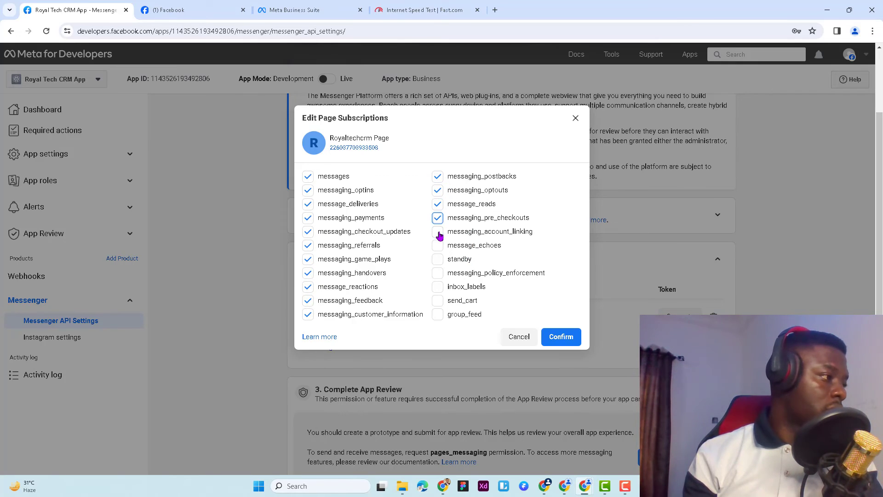
left_click(438, 232)
left_click(438, 245)
left_click(438, 259)
left_click(439, 273)
left_click(439, 287)
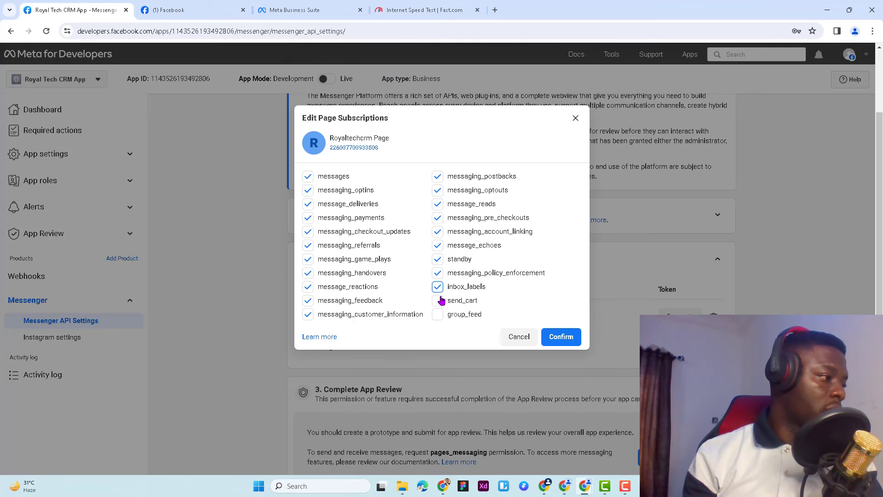
left_click(440, 300)
left_click(438, 315)
scroll(490, 276, "down", 2)
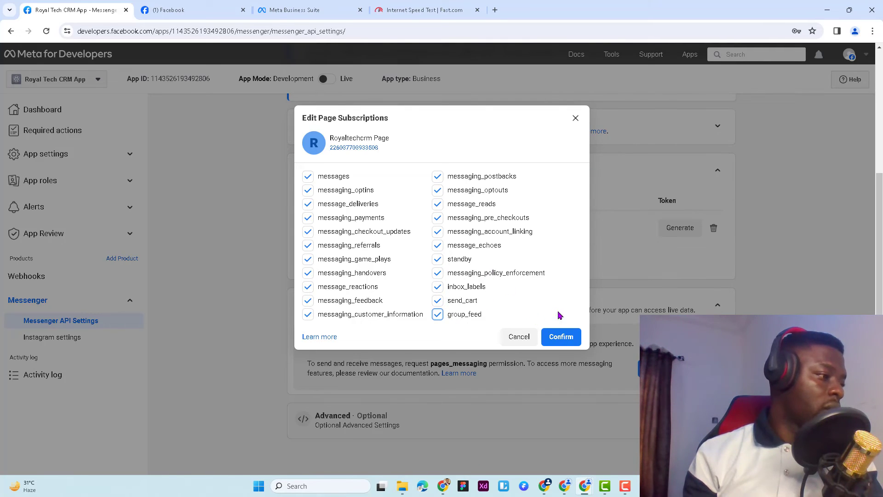
left_click(561, 336)
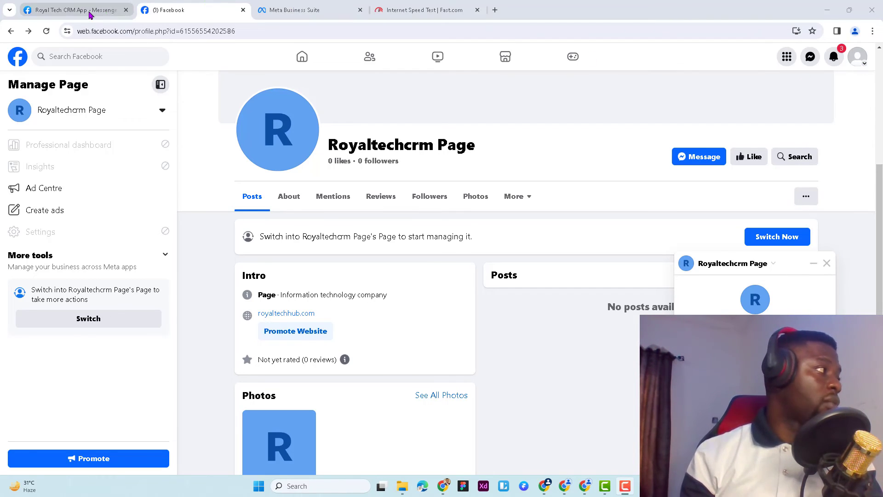
Check the Royaltechcrm Page's webhook subscription in the Messenger API settings and return to the Facebook page chat
left_click(92, 12)
mouse_move(335, 81)
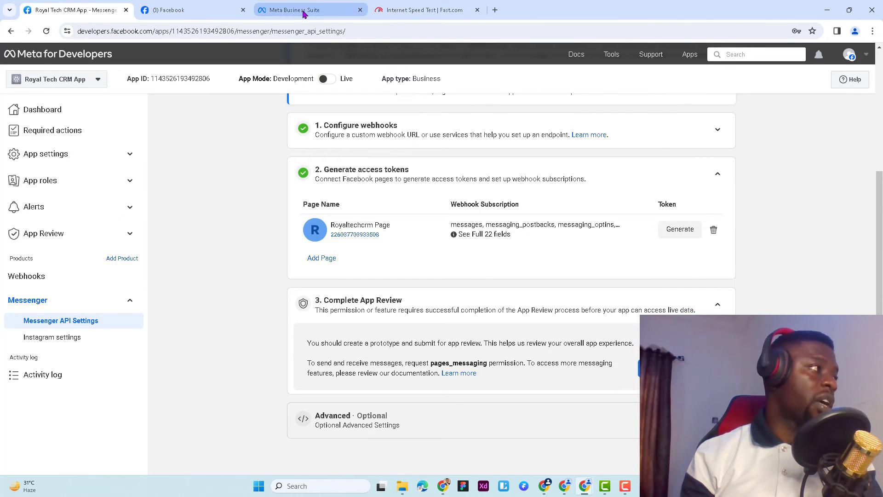
left_click(188, 14)
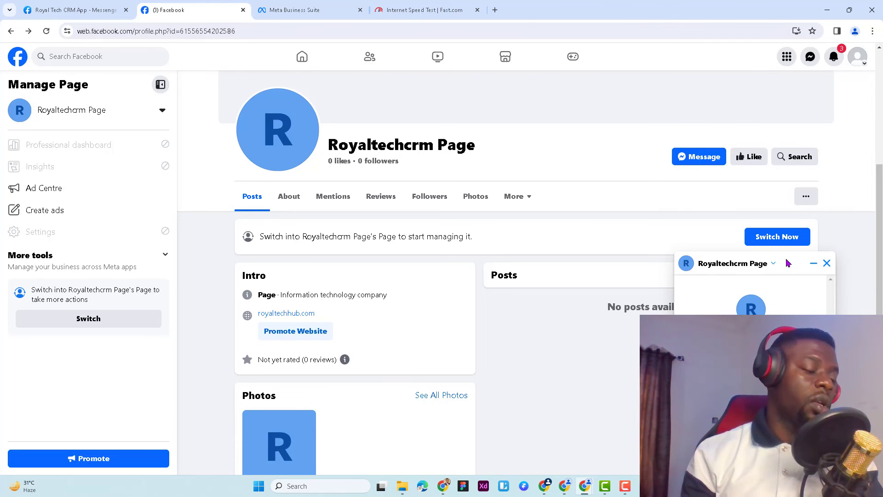
Switch to the Omnichannel agent dashboard and accept the incoming Facebook conversation request
mouse_move(565, 491)
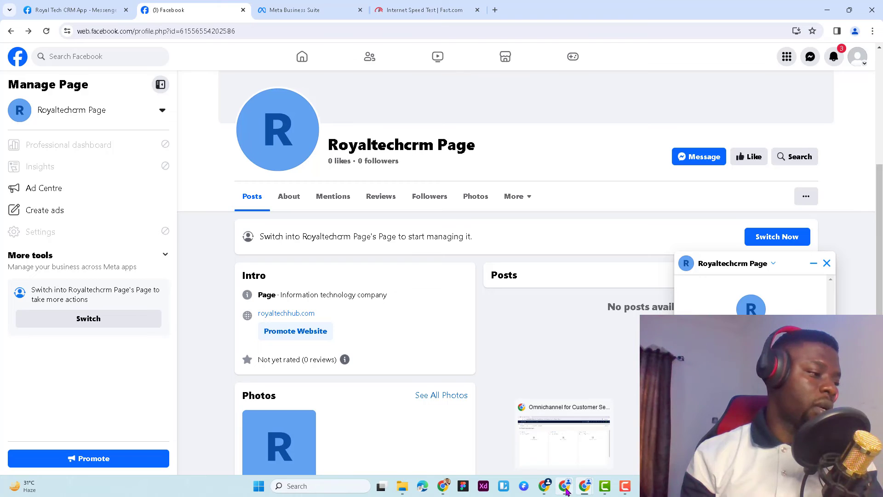
left_click(566, 491)
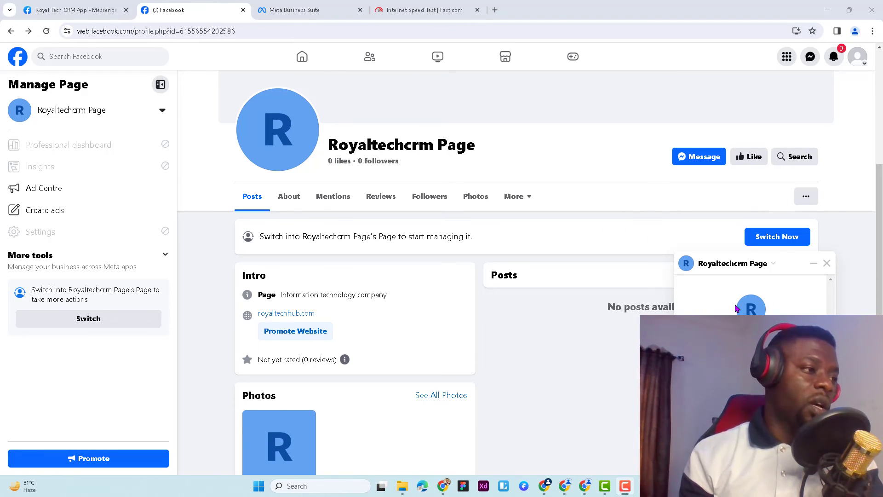
mouse_move(565, 486)
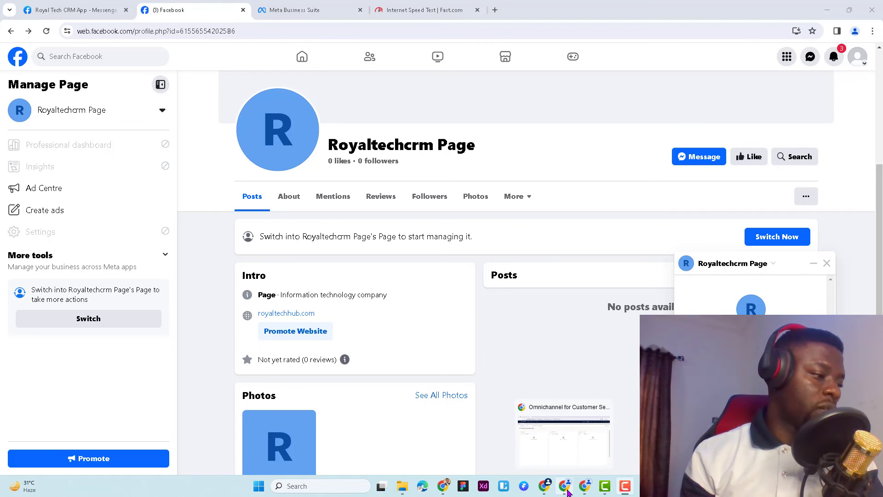
left_click(573, 462)
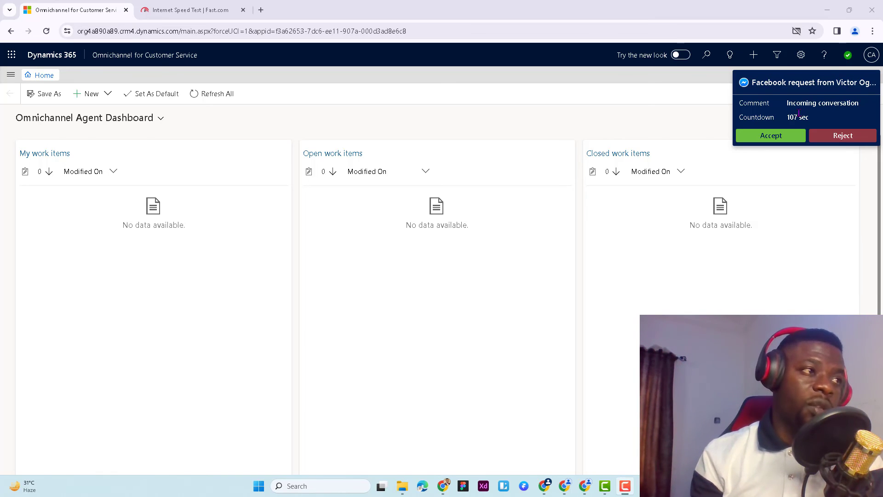
left_click(771, 137)
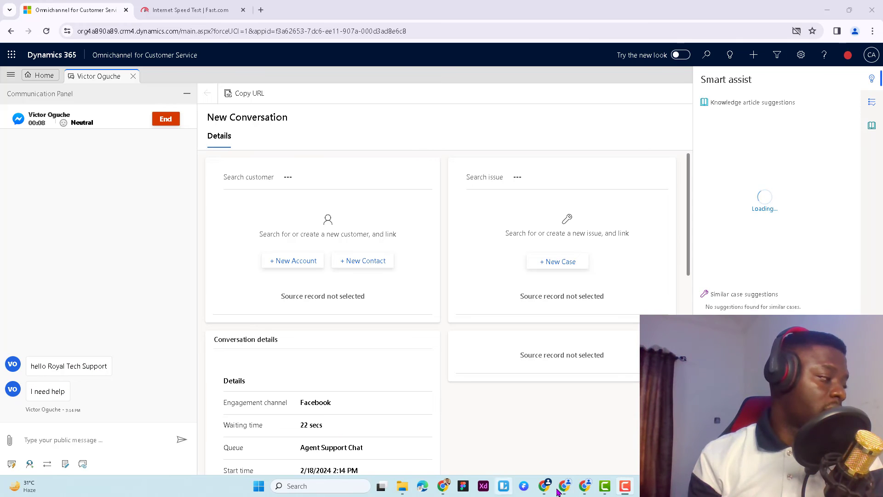
Send the customer a reply in the conversation that says "Hi" followed by the customer's first name
left_click(82, 442)
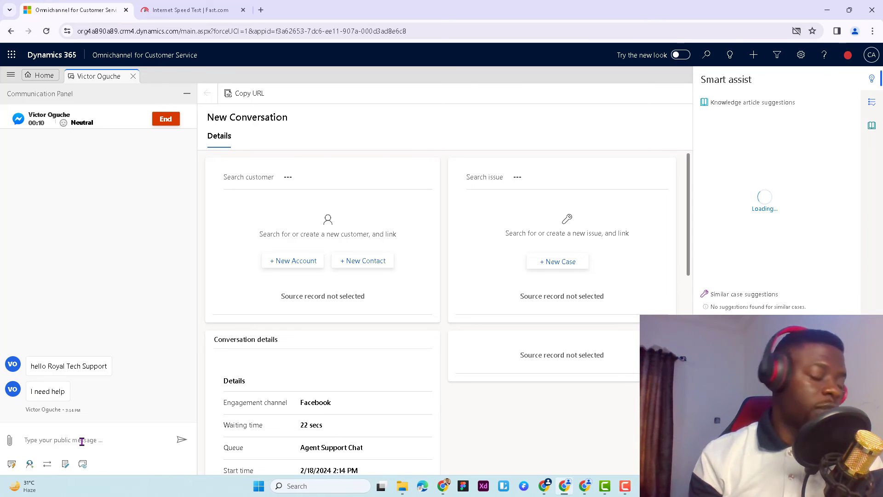
type("Hi Vi")
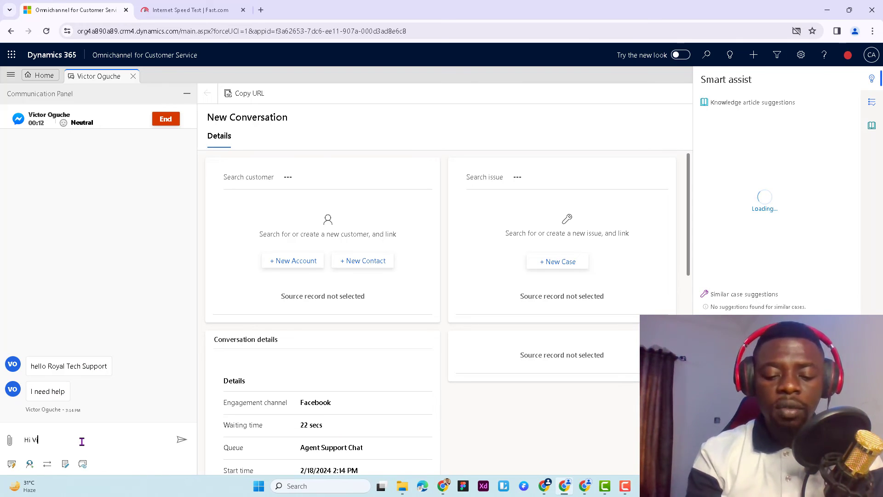
type("ctor")
key("Return")
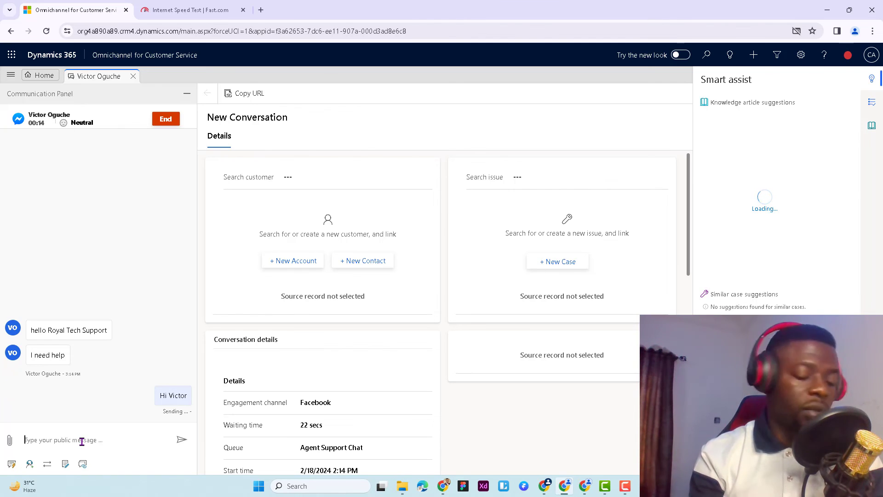
Send the customer the reply "How can we help you today" in the Facebook conversation
type("How can w")
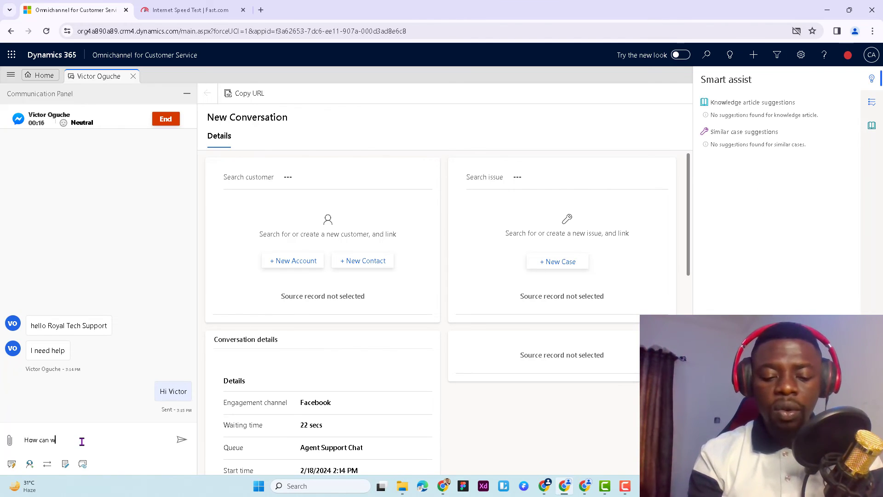
type("e hhelp")
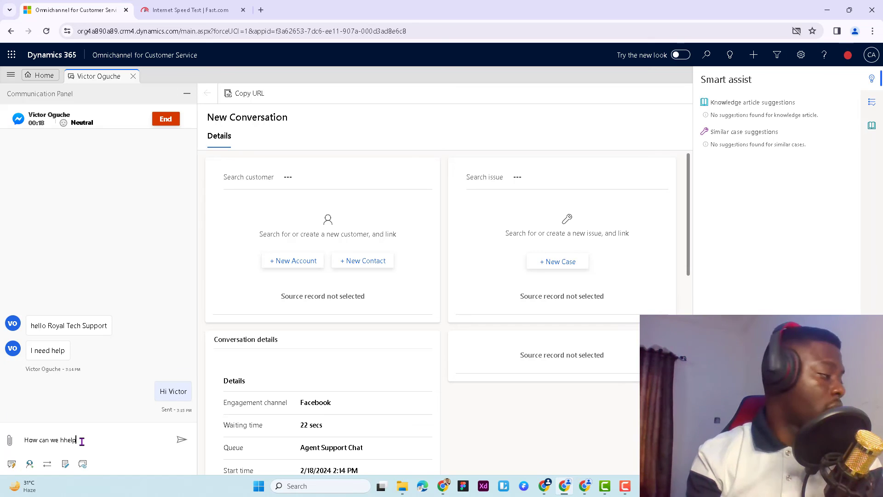
key("BackSpace")
key("BackSpace")
key("BackSpace")
key("BackSpace")
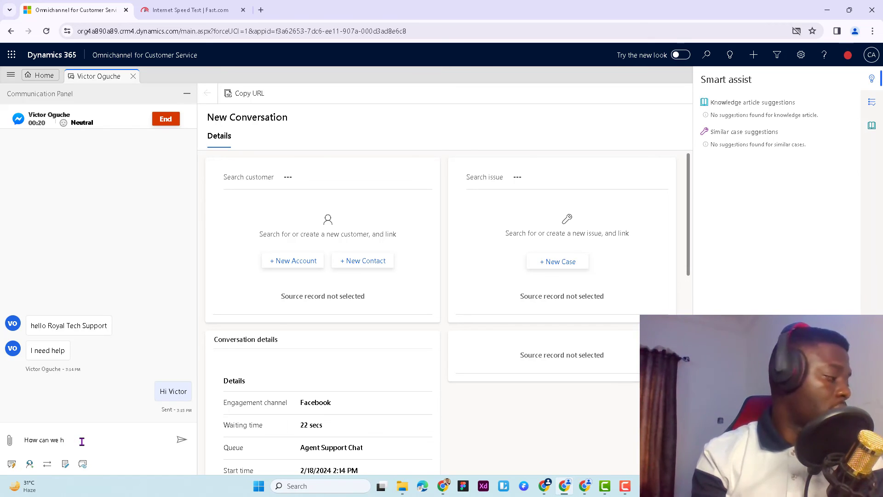
type("elp")
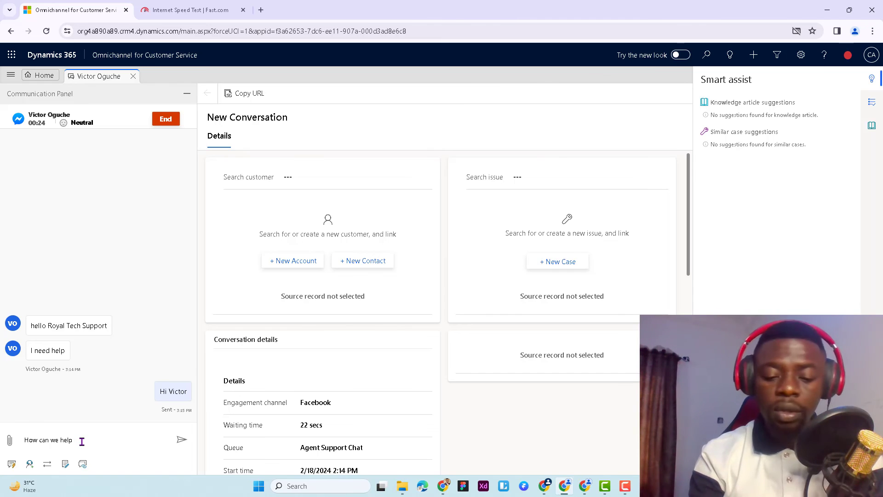
type(" you today")
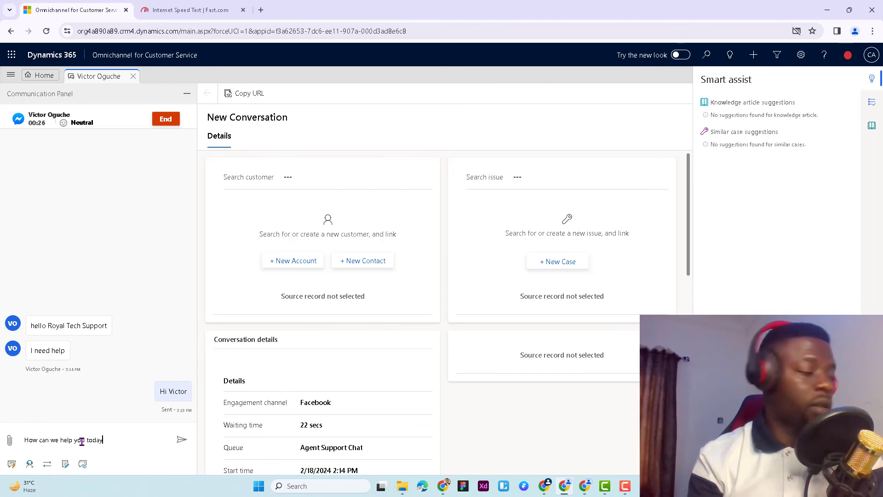
key("Return")
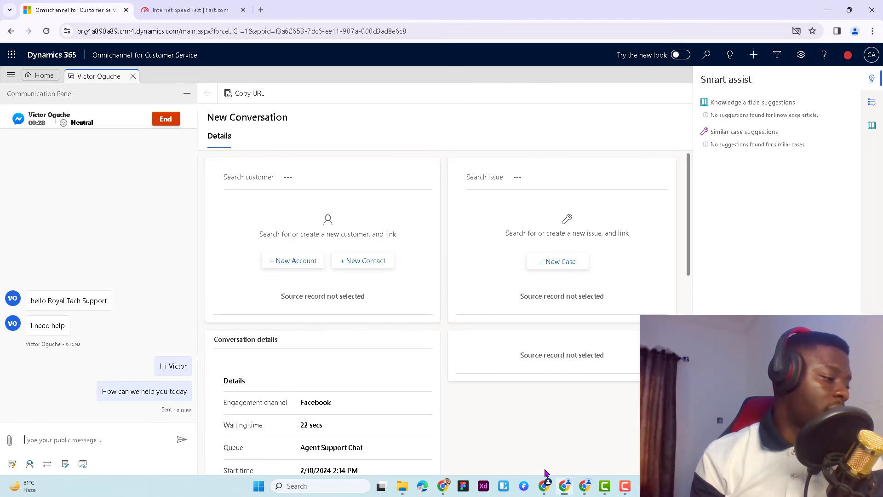
Check the customer's chat on the Royaltechcrm Page in Facebook and return to the Omnichannel agent conversation
mouse_move(544, 491)
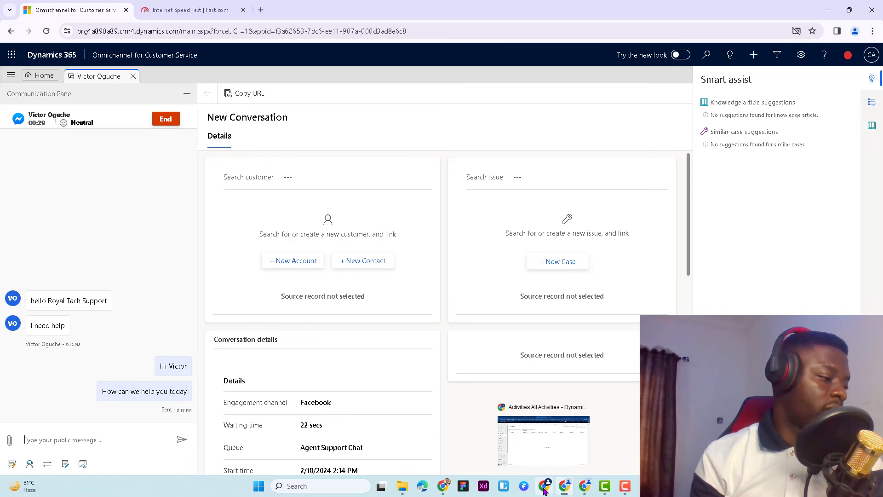
left_click(584, 487)
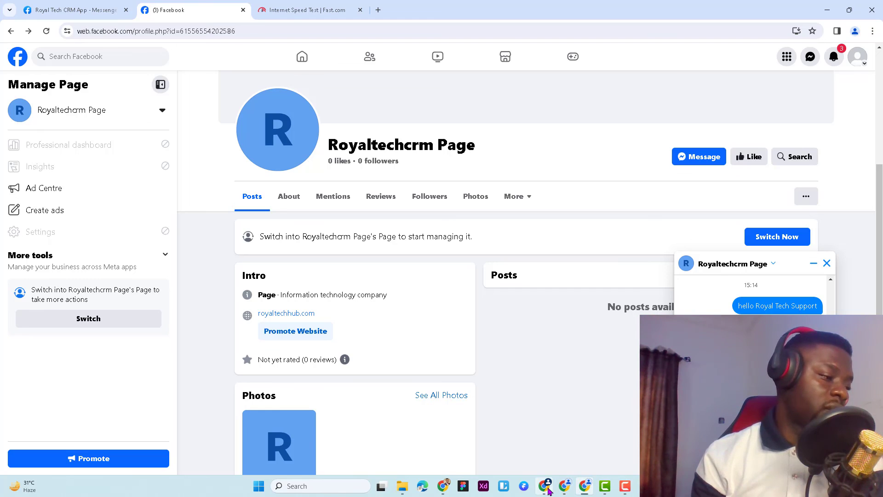
mouse_move(548, 492)
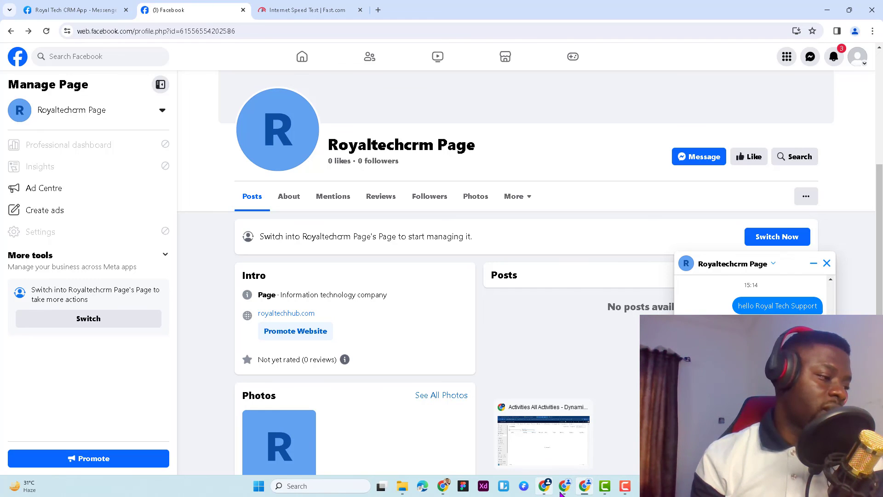
left_click(564, 488)
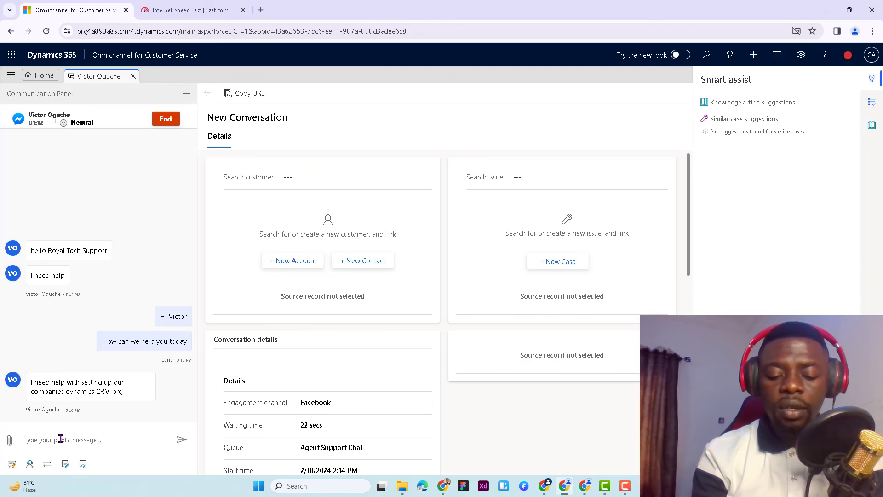
Send the customer the reply "Yeah we can help you on that. what is the size of your or"
type("Yeah we")
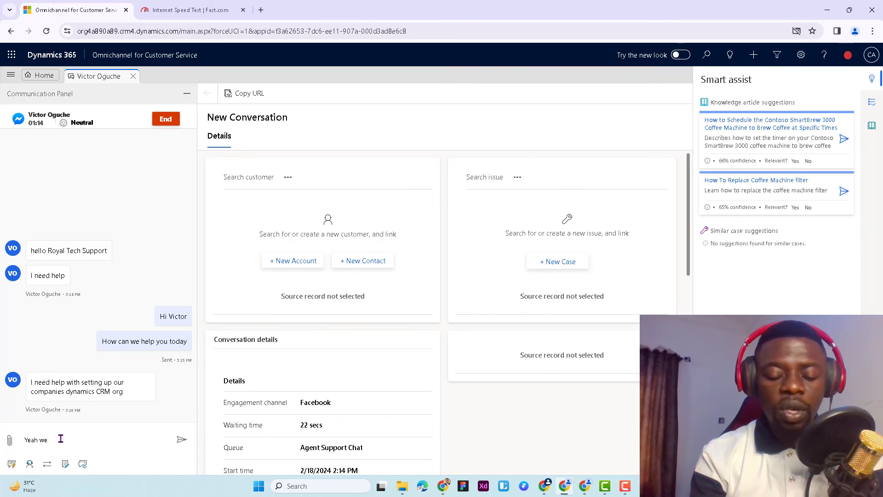
type(" can he")
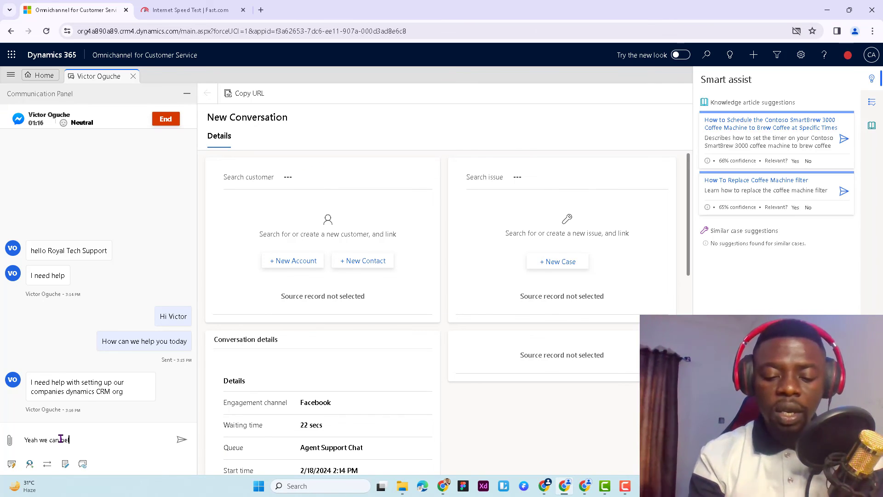
type("lp you on that")
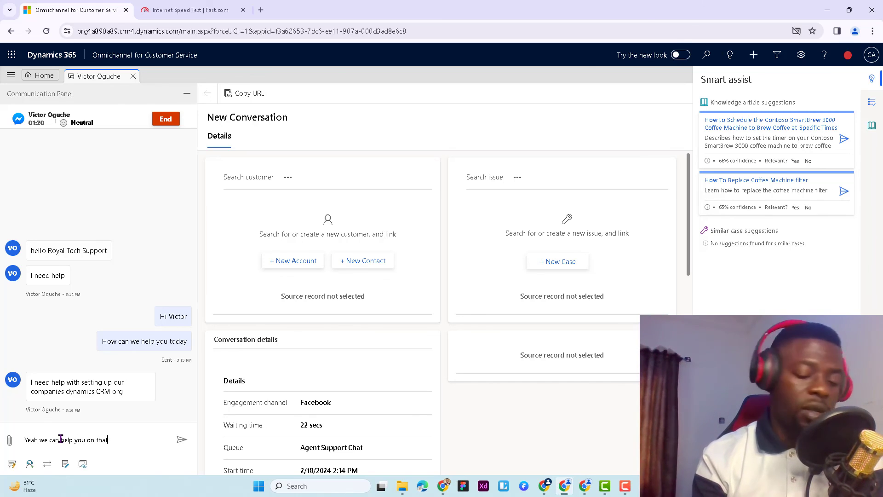
type("what s")
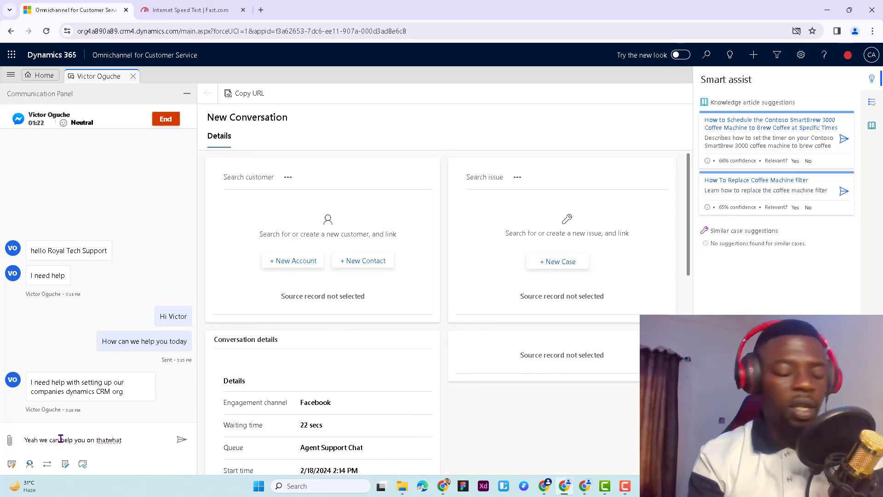
key("BackSpace")
key("BackSpace")
key("BackSpace")
key("BackSpace")
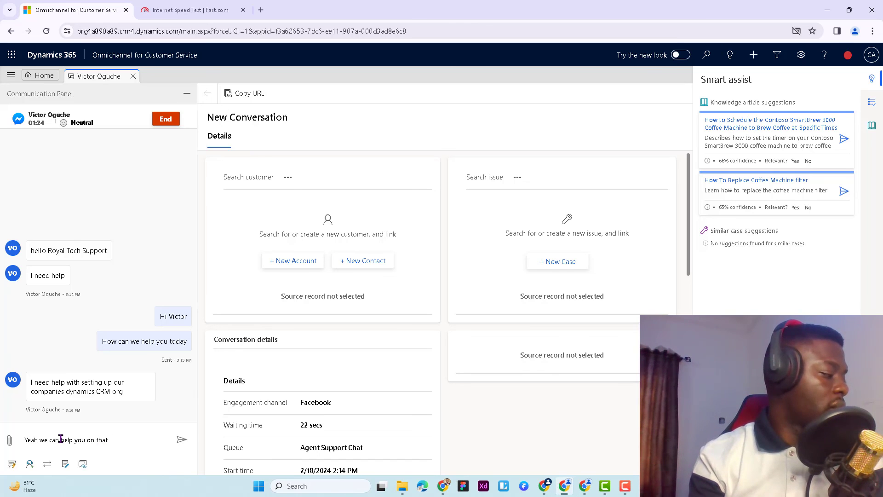
type(". what is the ")
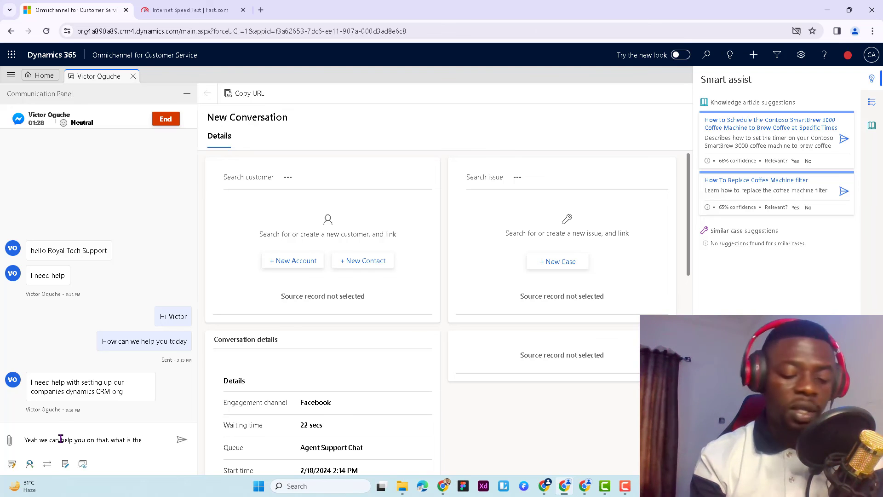
type("size of yo")
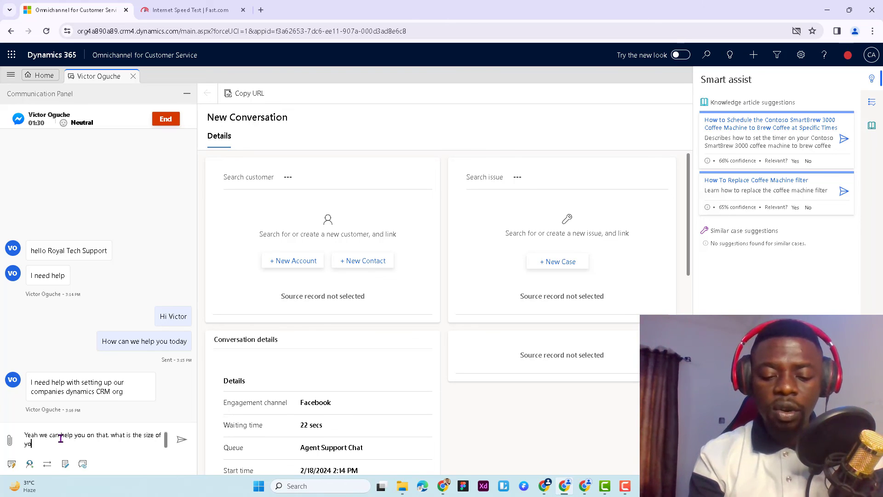
type("ur or")
key("Return")
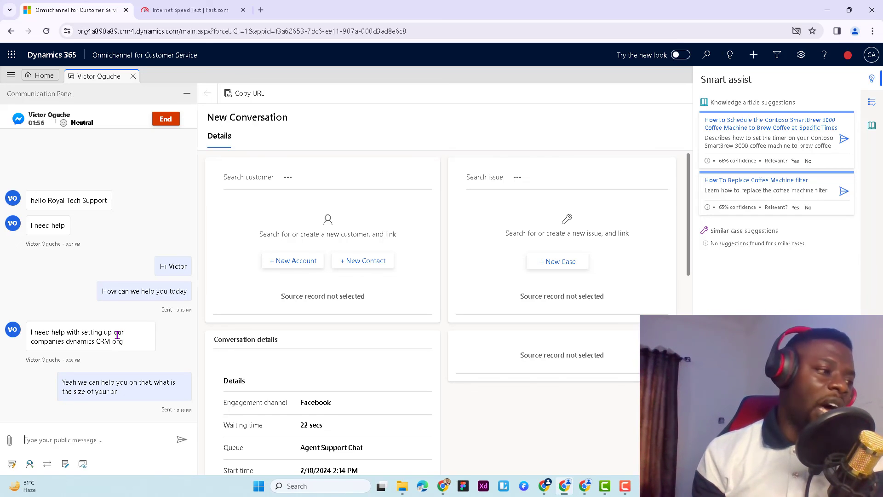
Review the configured webhooks in Meta for Developers' Messenger API settings and return to the Omnichannel agent conversation
mouse_move(545, 488)
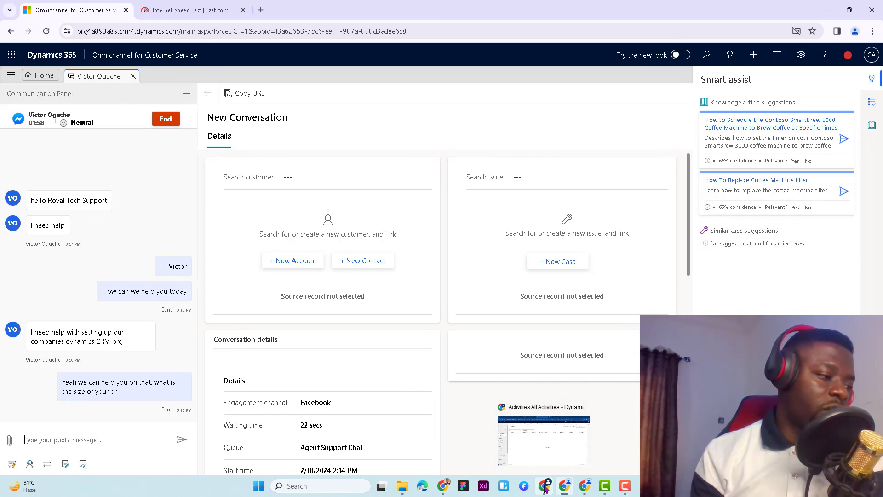
left_click(590, 491)
left_click(69, 10)
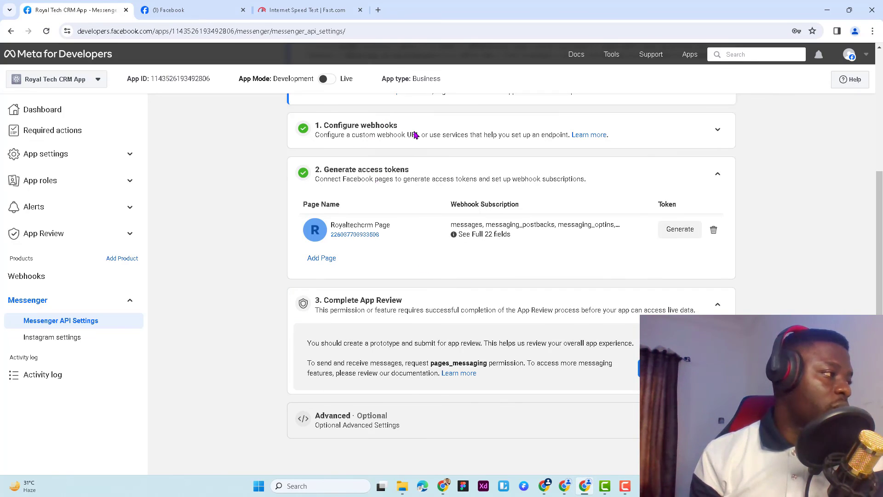
left_click(716, 129)
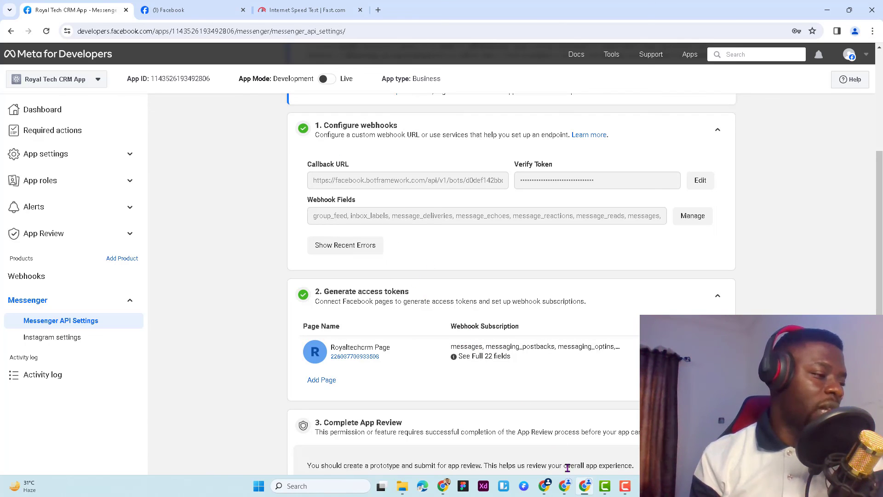
mouse_move(565, 491)
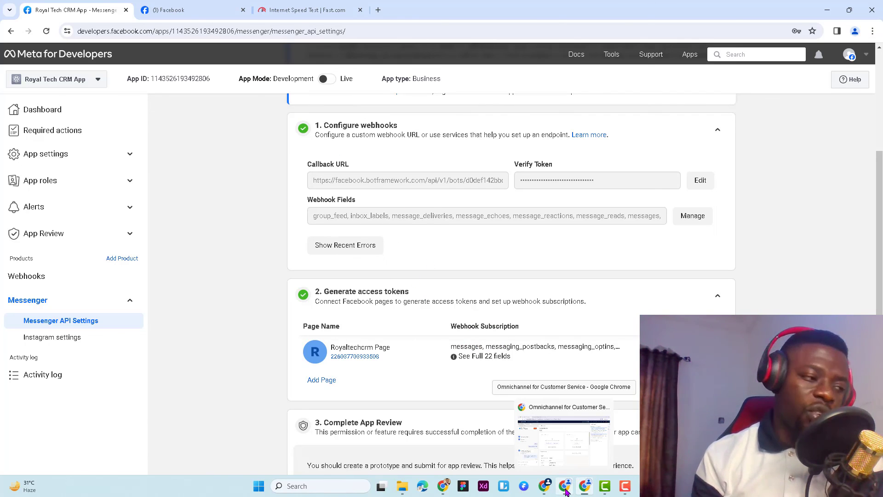
left_click(566, 490)
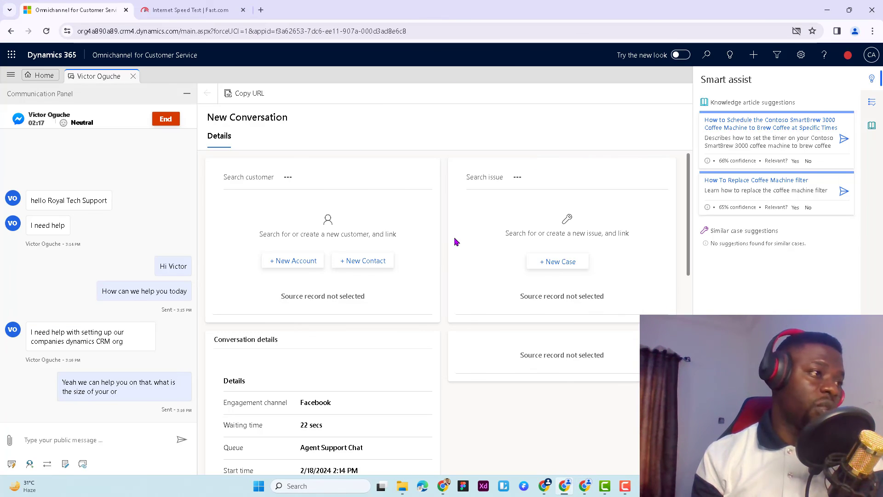